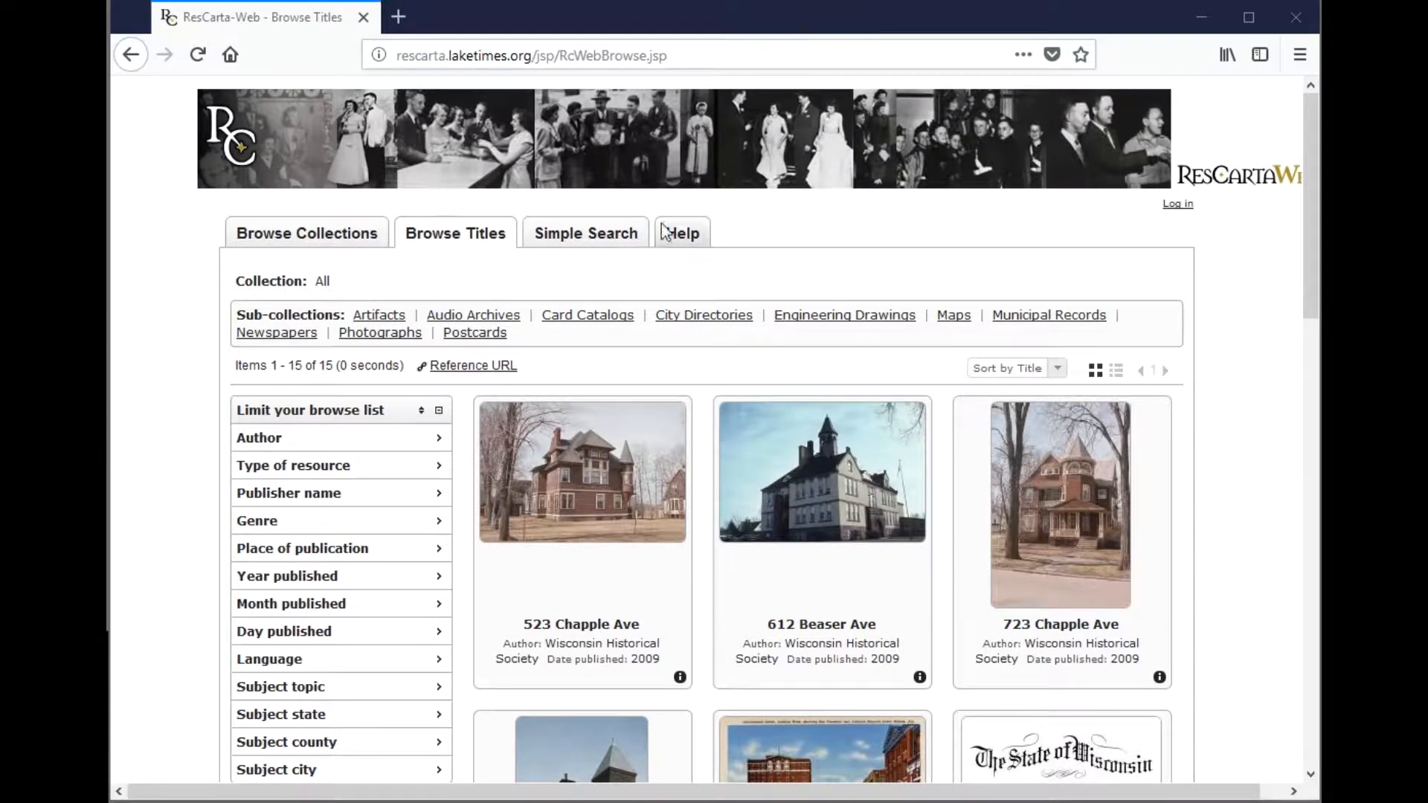
# - Find the installed ResCarta Tools 6.0.7 program group in the Start menu's R section
pyautogui.moveTo(1311, 226); pyautogui.dragTo(1269, 765)
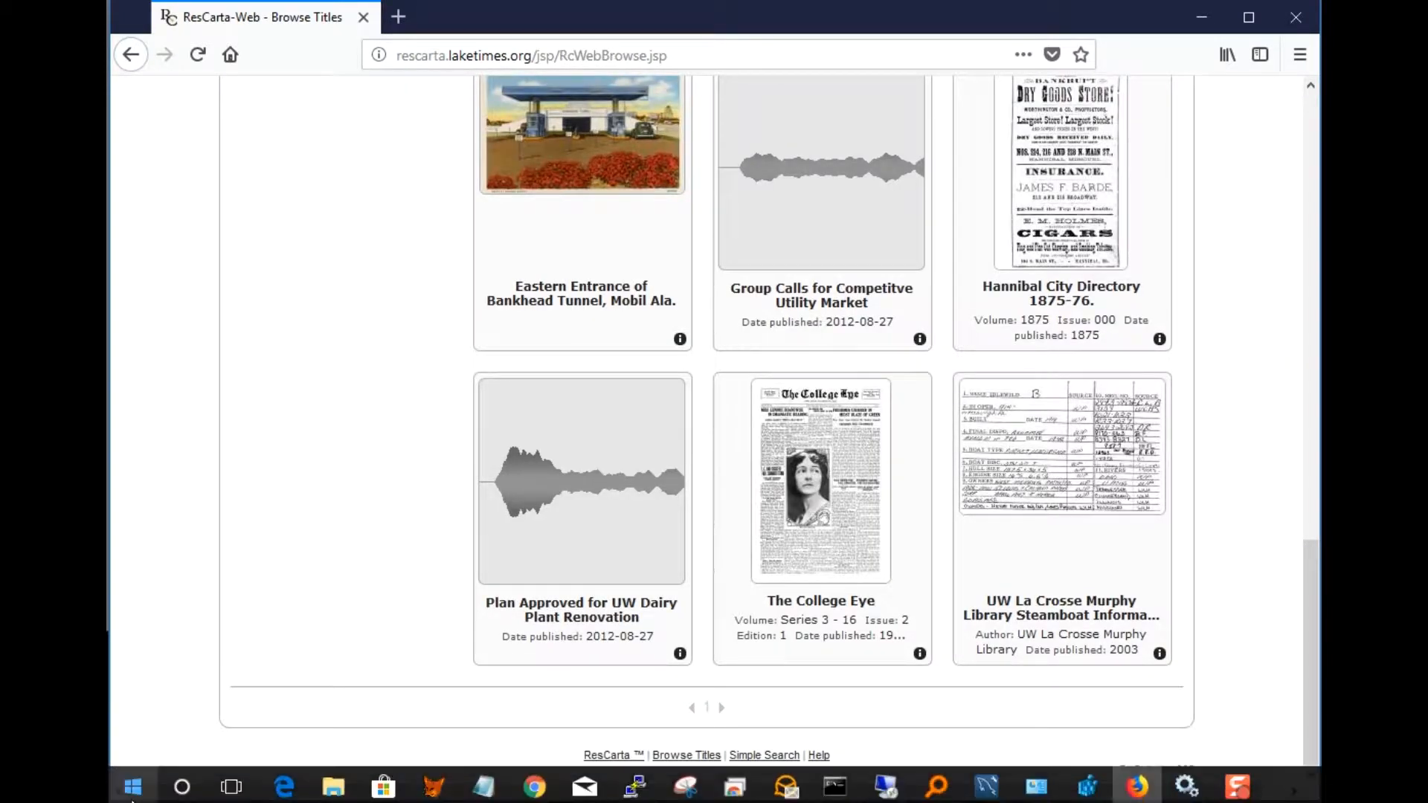
pyautogui.click(133, 786)
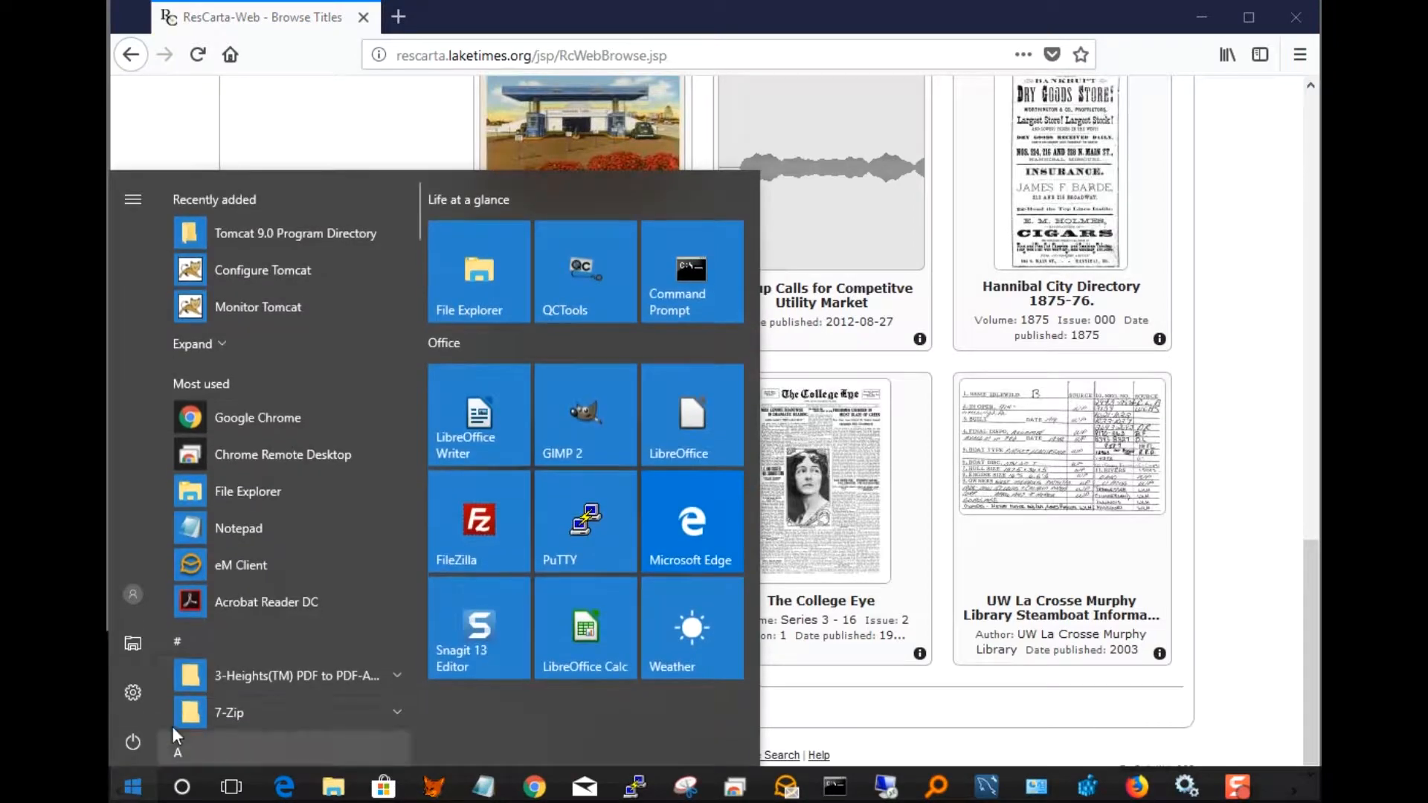
pyautogui.click(177, 641)
pyautogui.click(210, 548)
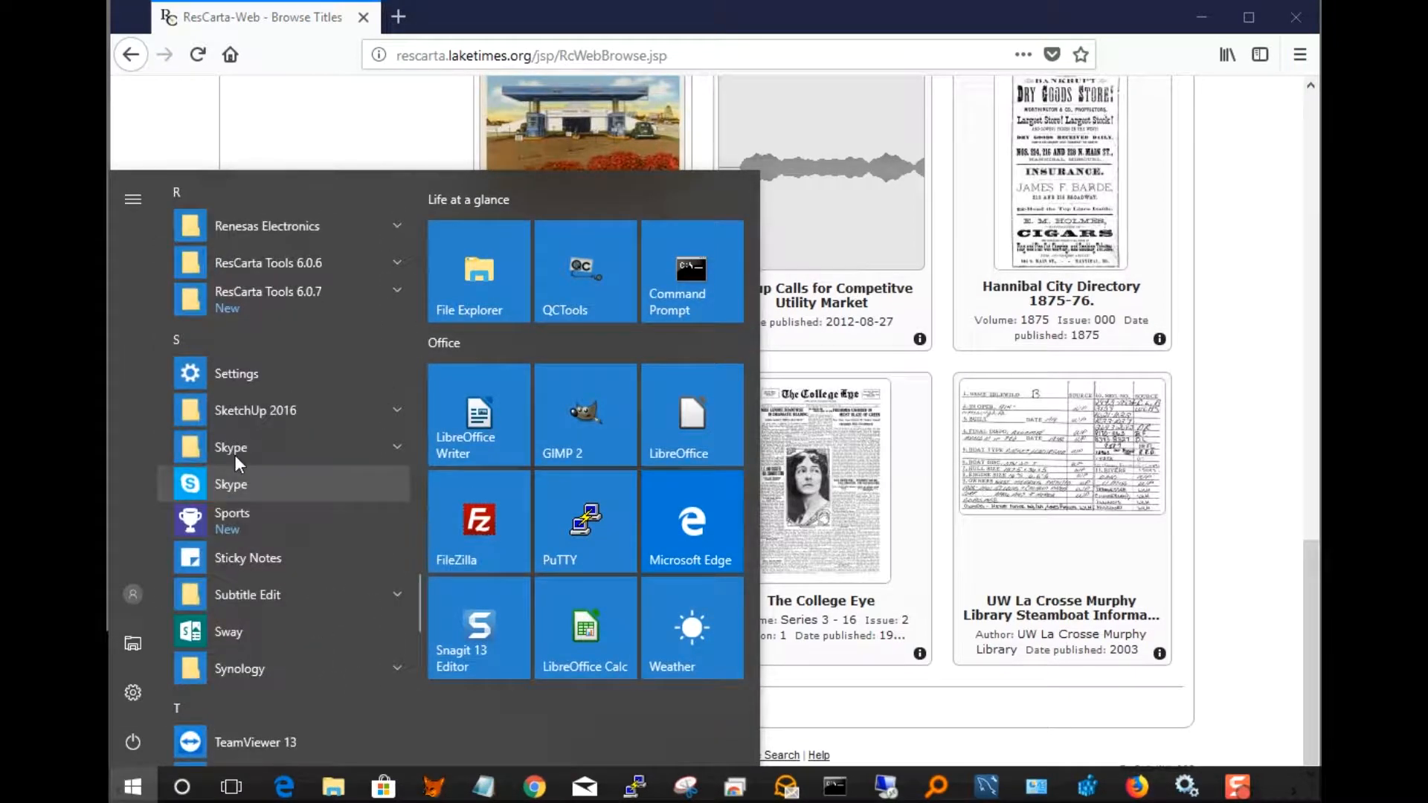
pyautogui.click(386, 290)
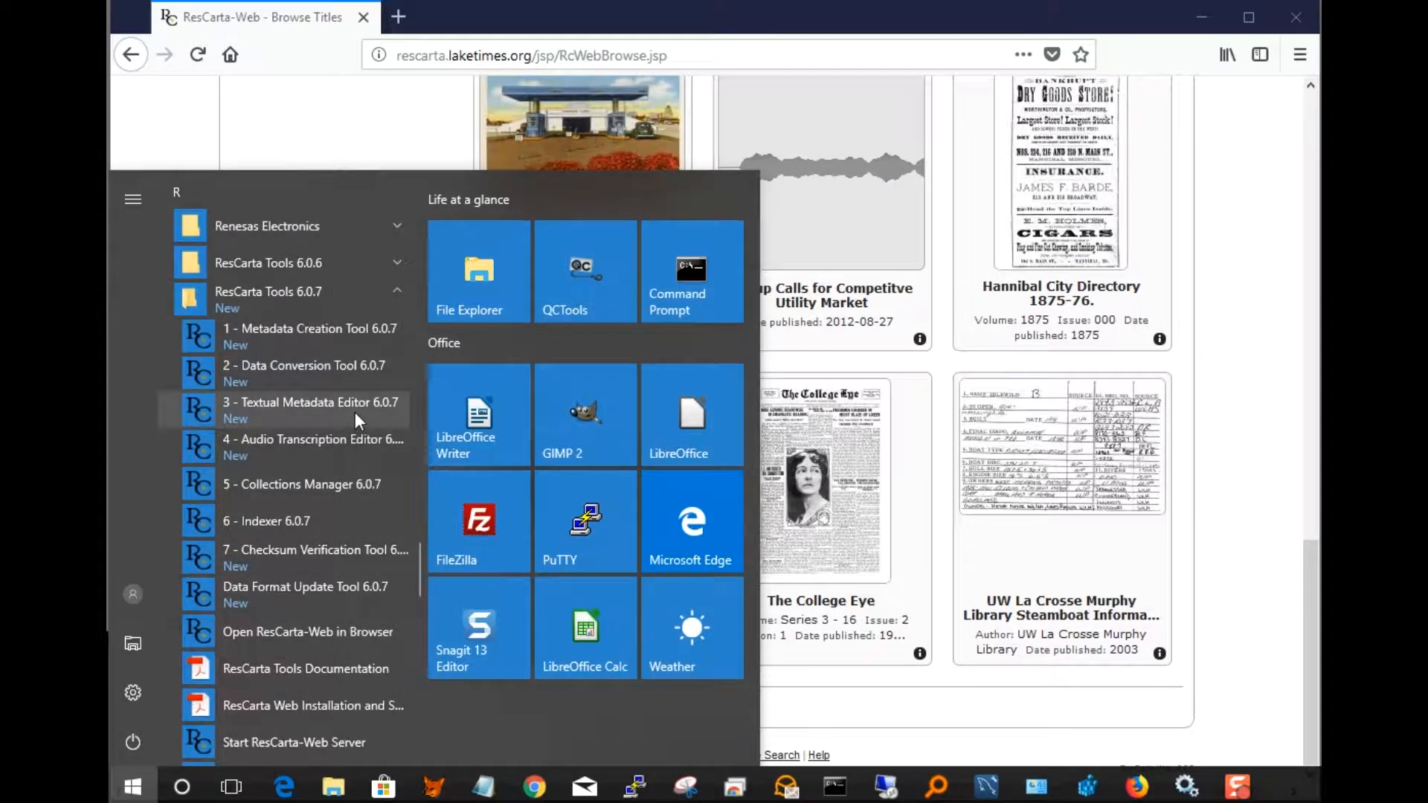
pyautogui.click(882, 359)
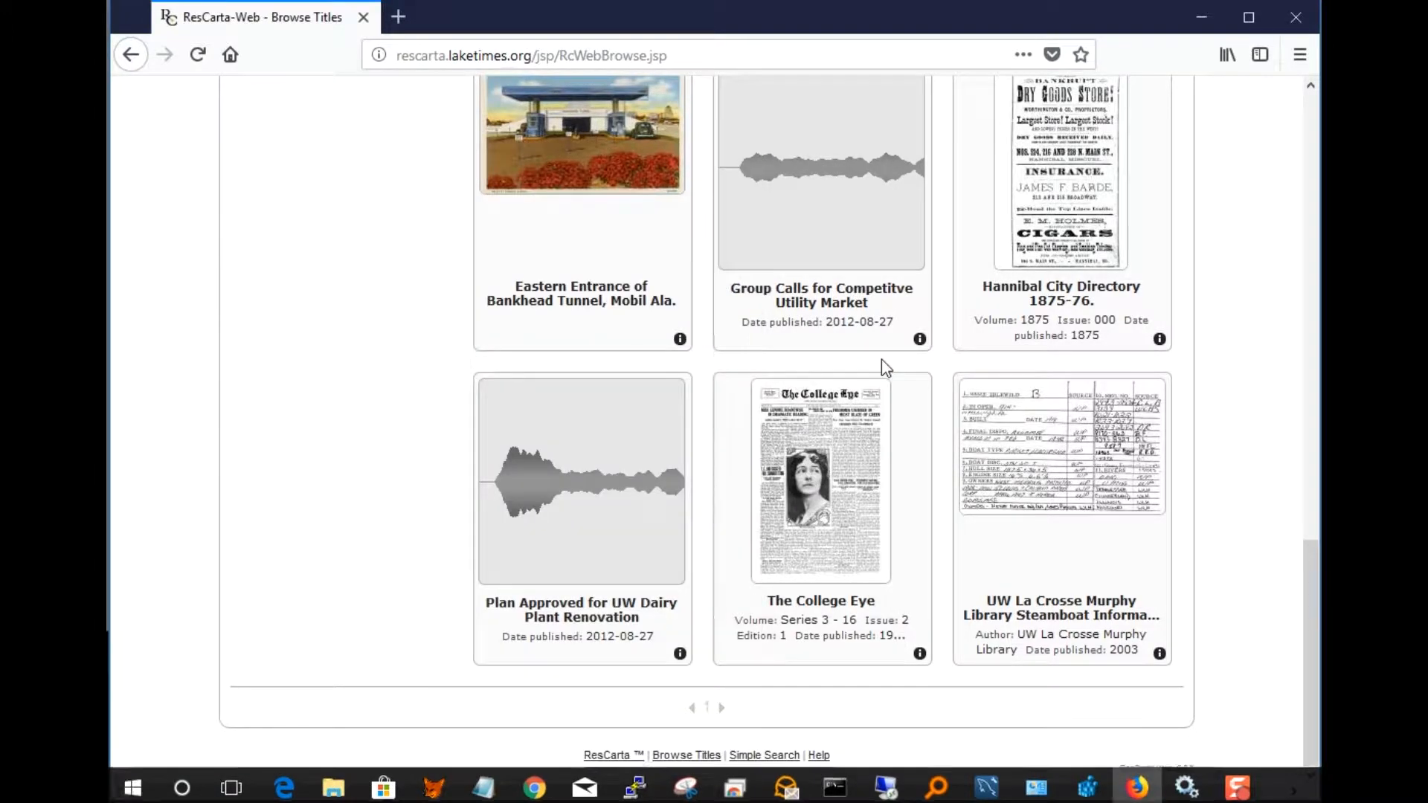
pyautogui.moveTo(1309, 604); pyautogui.dragTo(1308, 141)
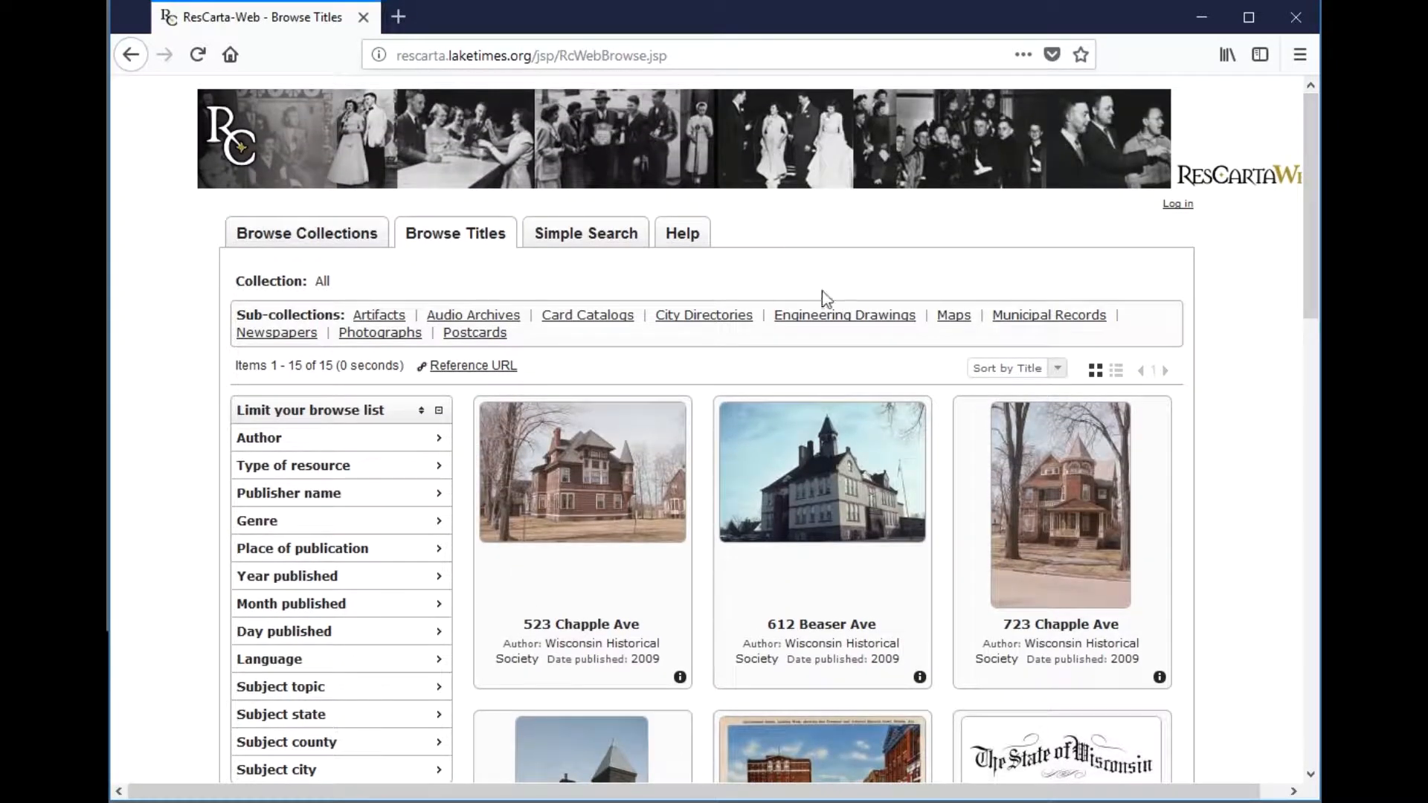
# - Log in to ResCarta-Web as admin with the account password and save the credentials
pyautogui.click(1178, 205)
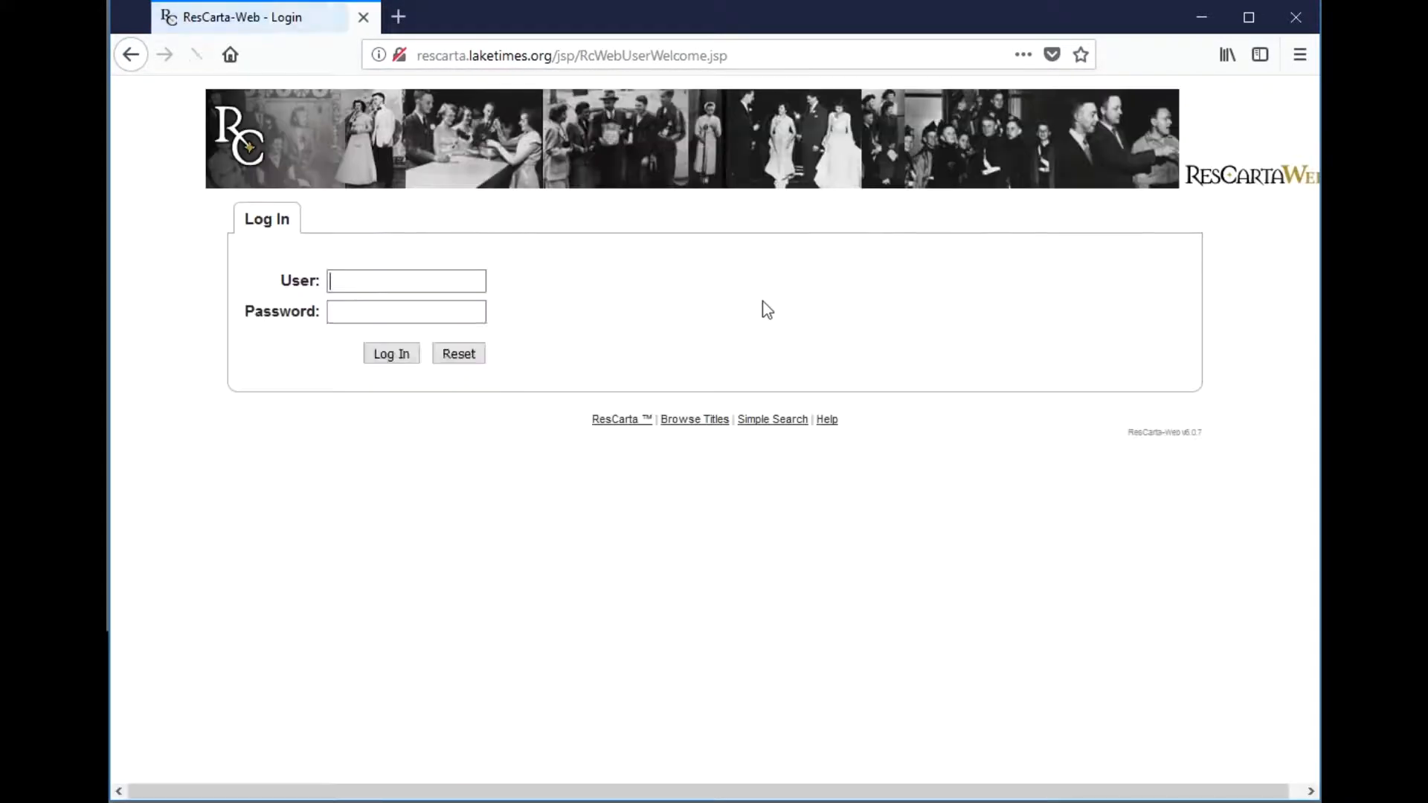
pyautogui.write('admin')
pyautogui.press('Tab')
pyautogui.write('•••••')
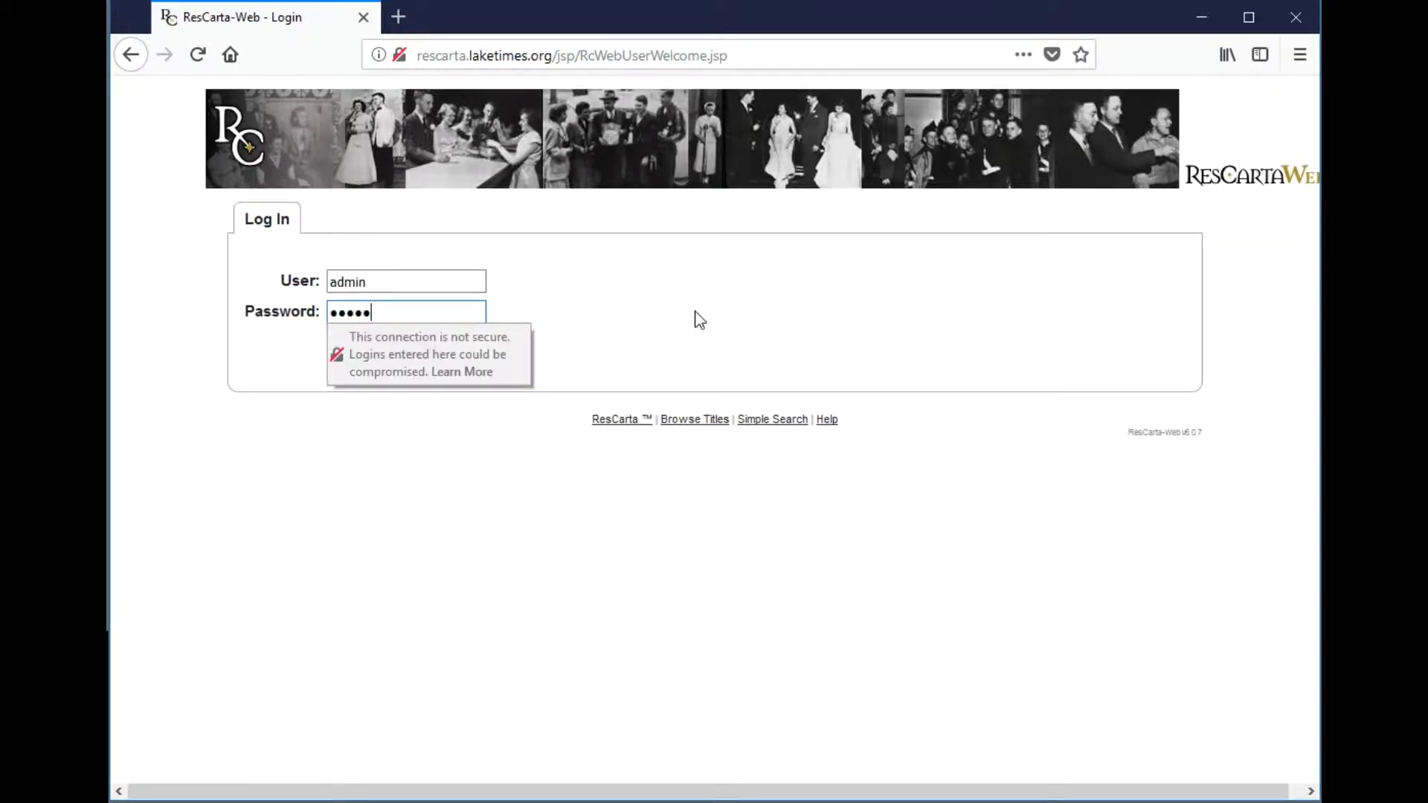
pyautogui.write('••••')
pyautogui.press('Return')
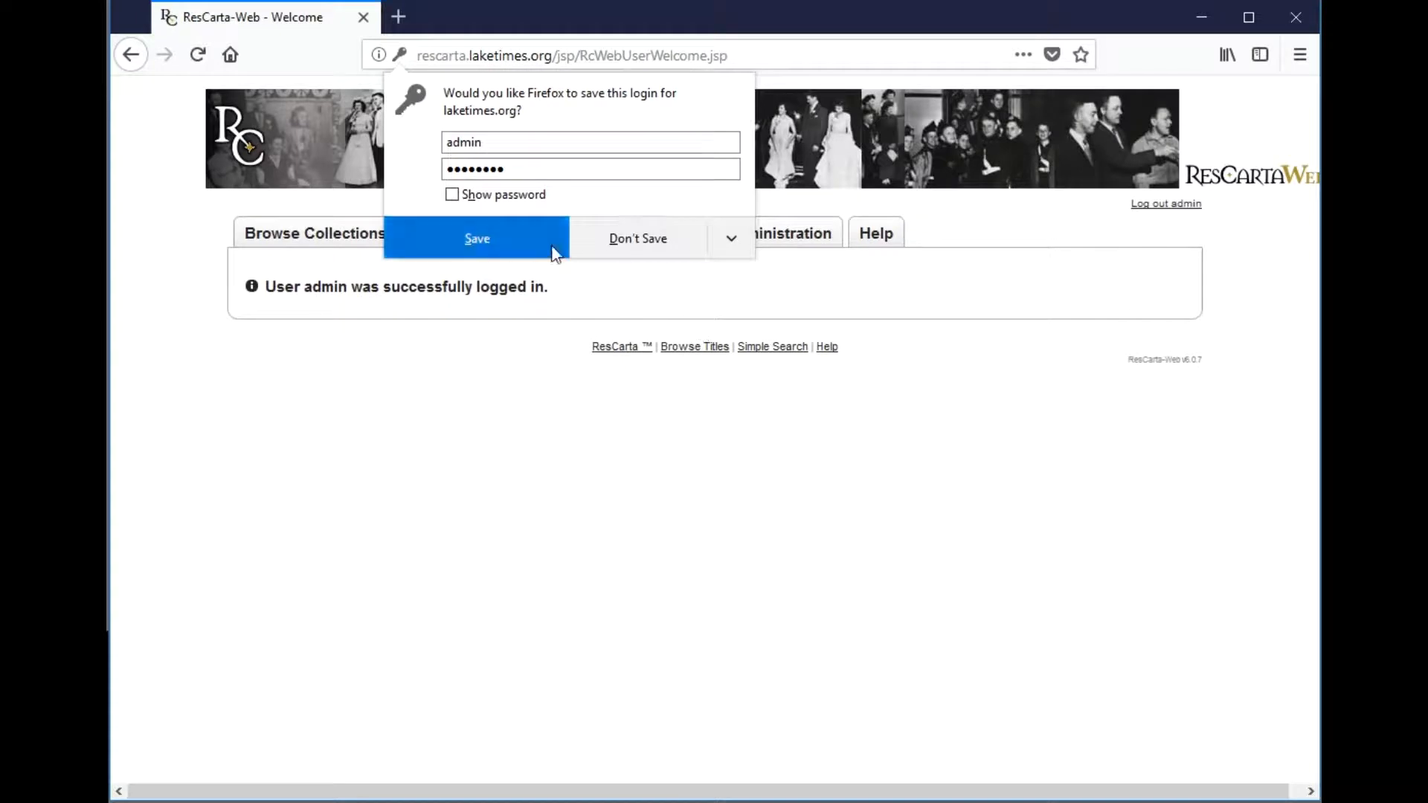
pyautogui.click(541, 240)
# - Check Server Administration and the C:\RCDATA01 folder, then list the 10 collections
pyautogui.click(745, 244)
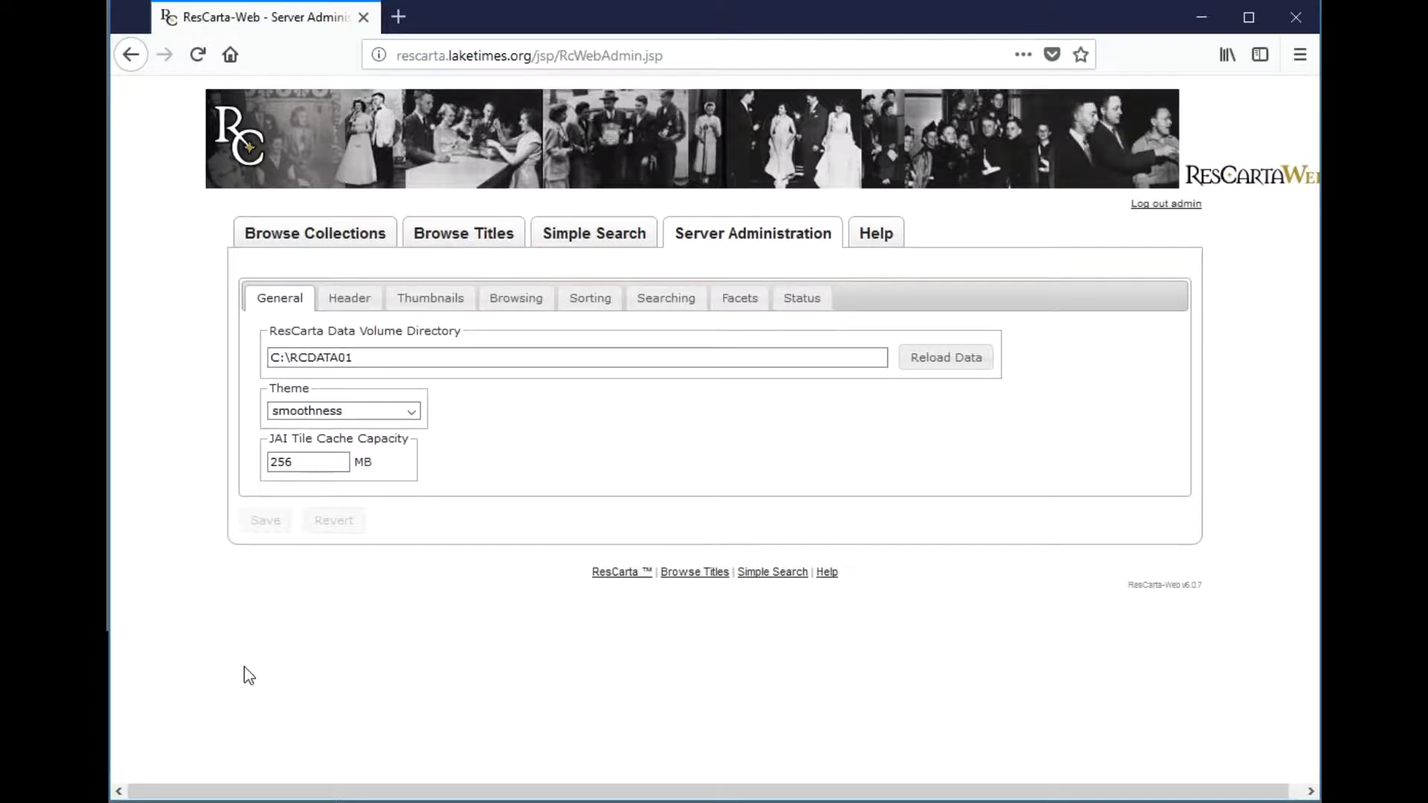
pyautogui.moveTo(329, 800)
pyautogui.click(333, 787)
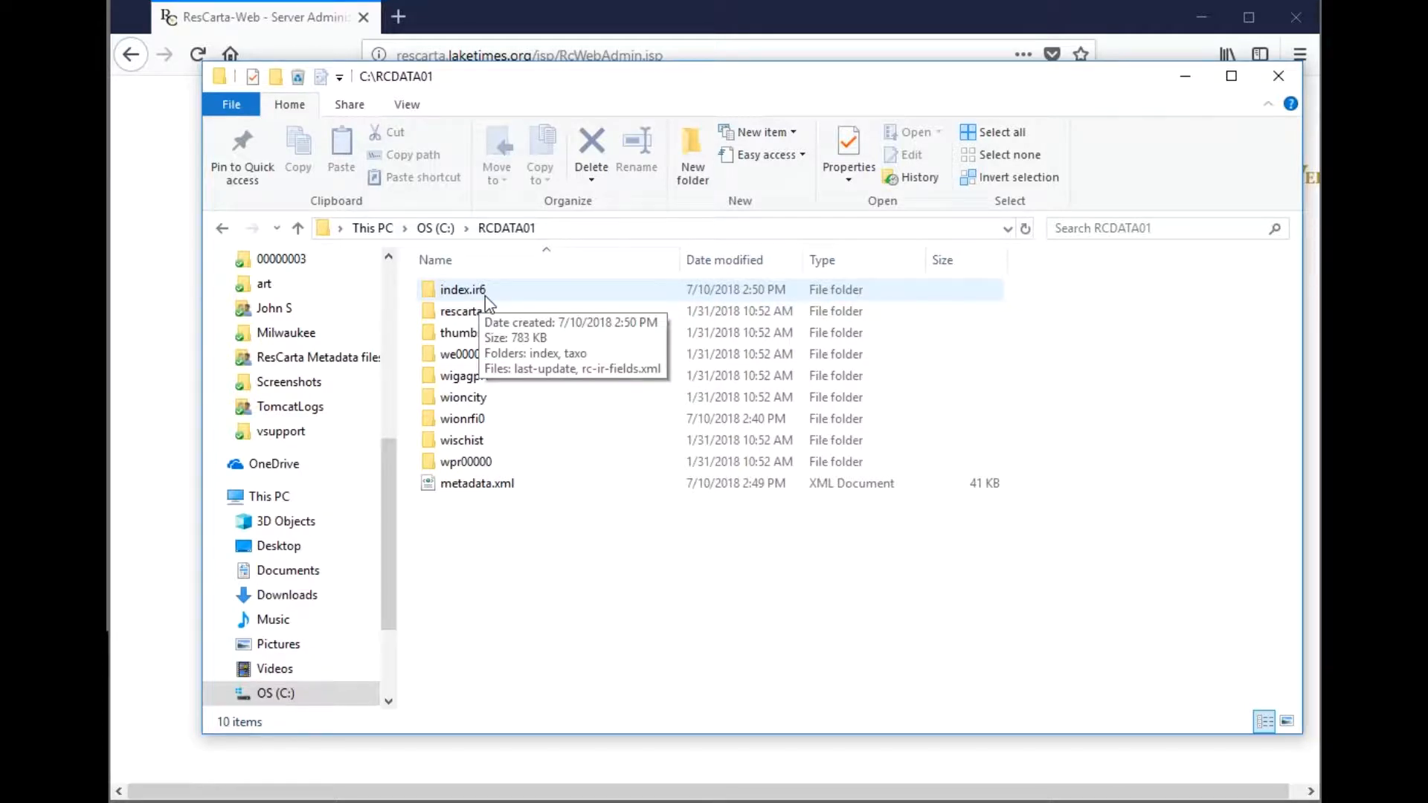
pyautogui.click(1186, 76)
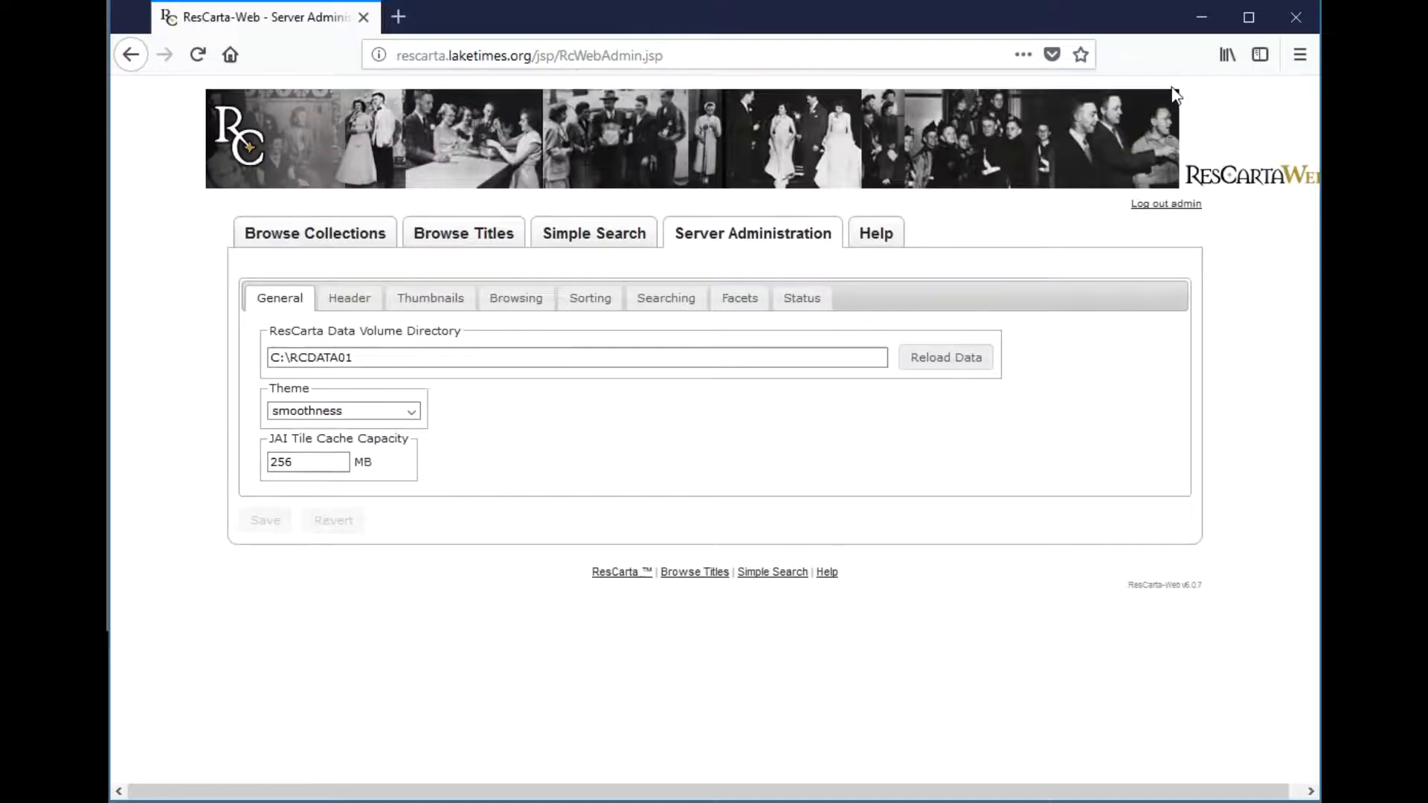
pyautogui.click(346, 239)
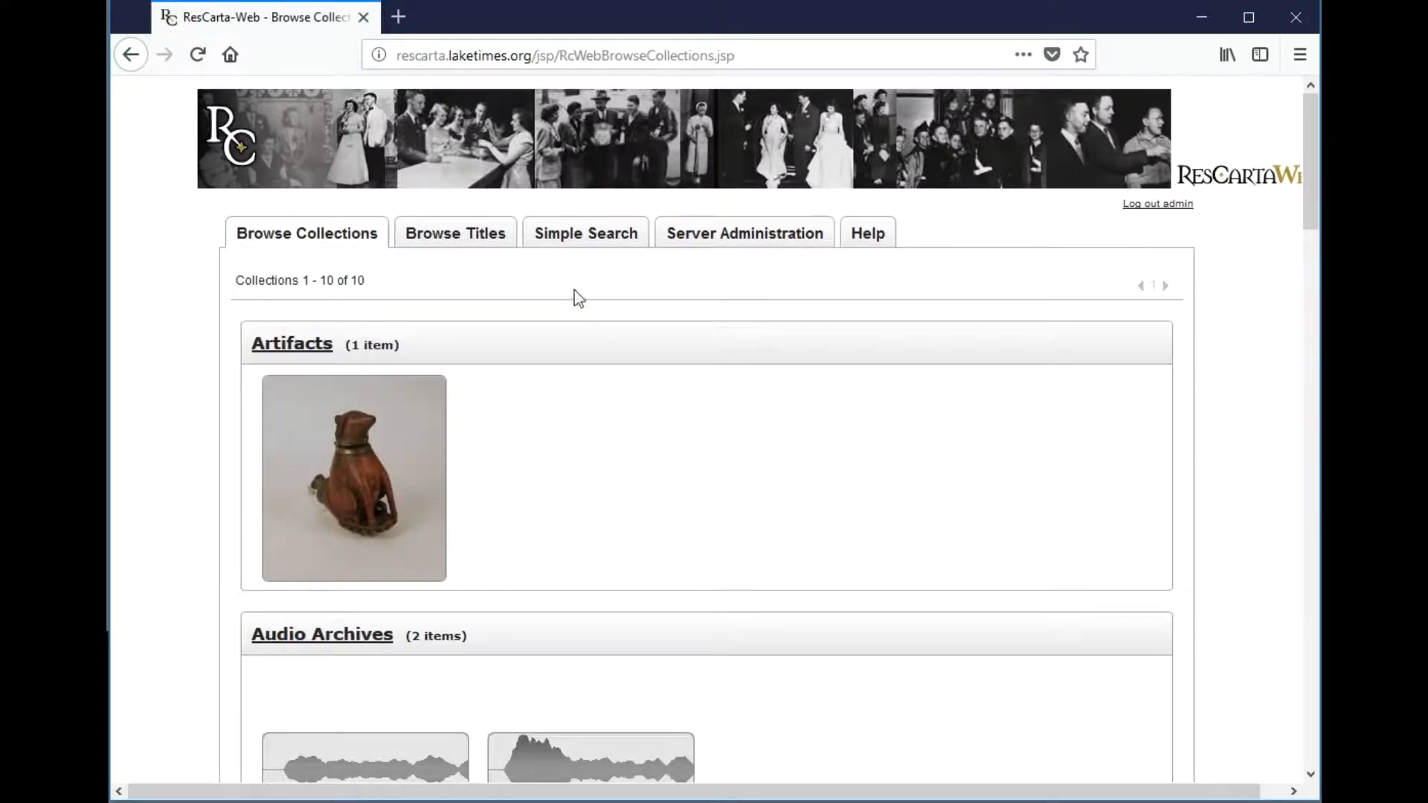
pyautogui.click(398, 17)
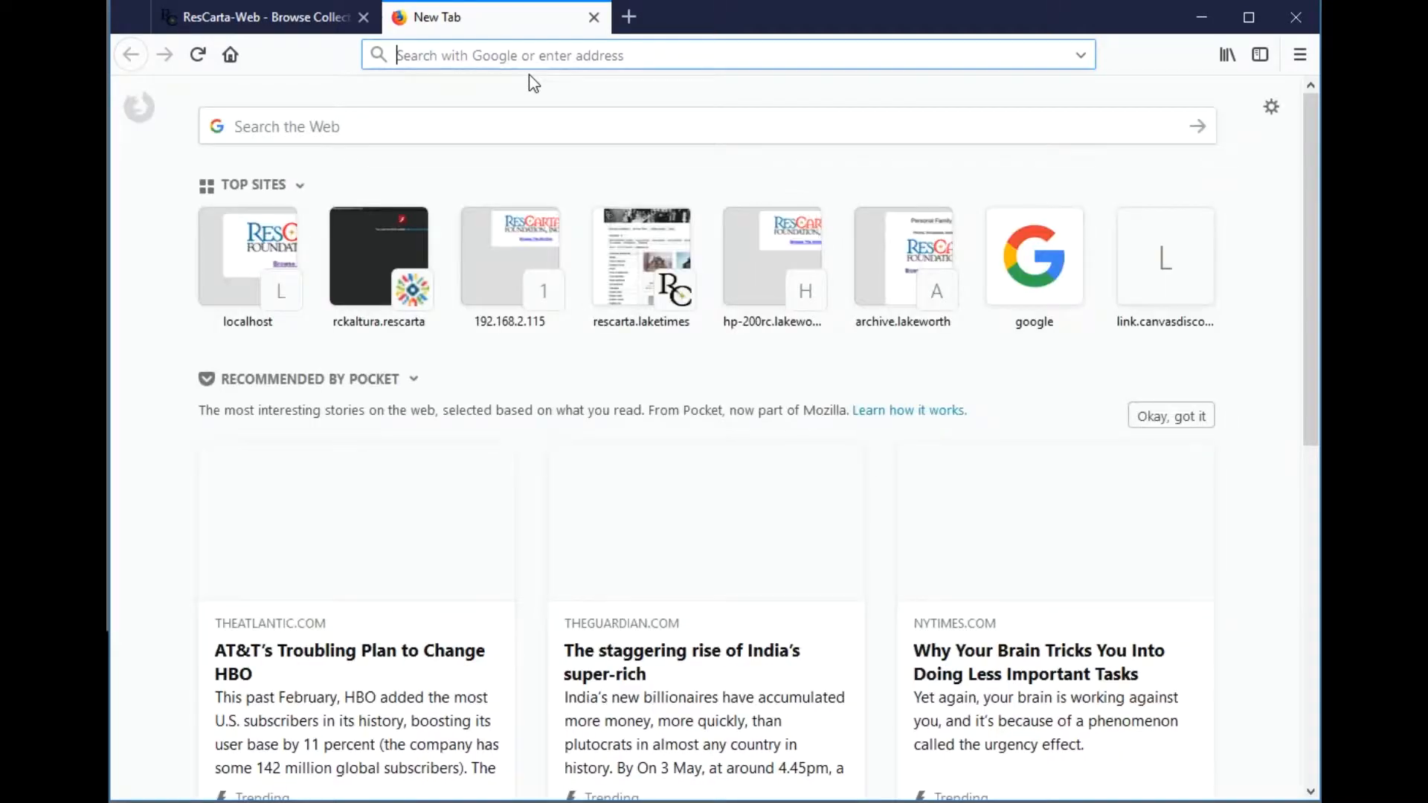
pyautogui.write('www.rescarta.o')
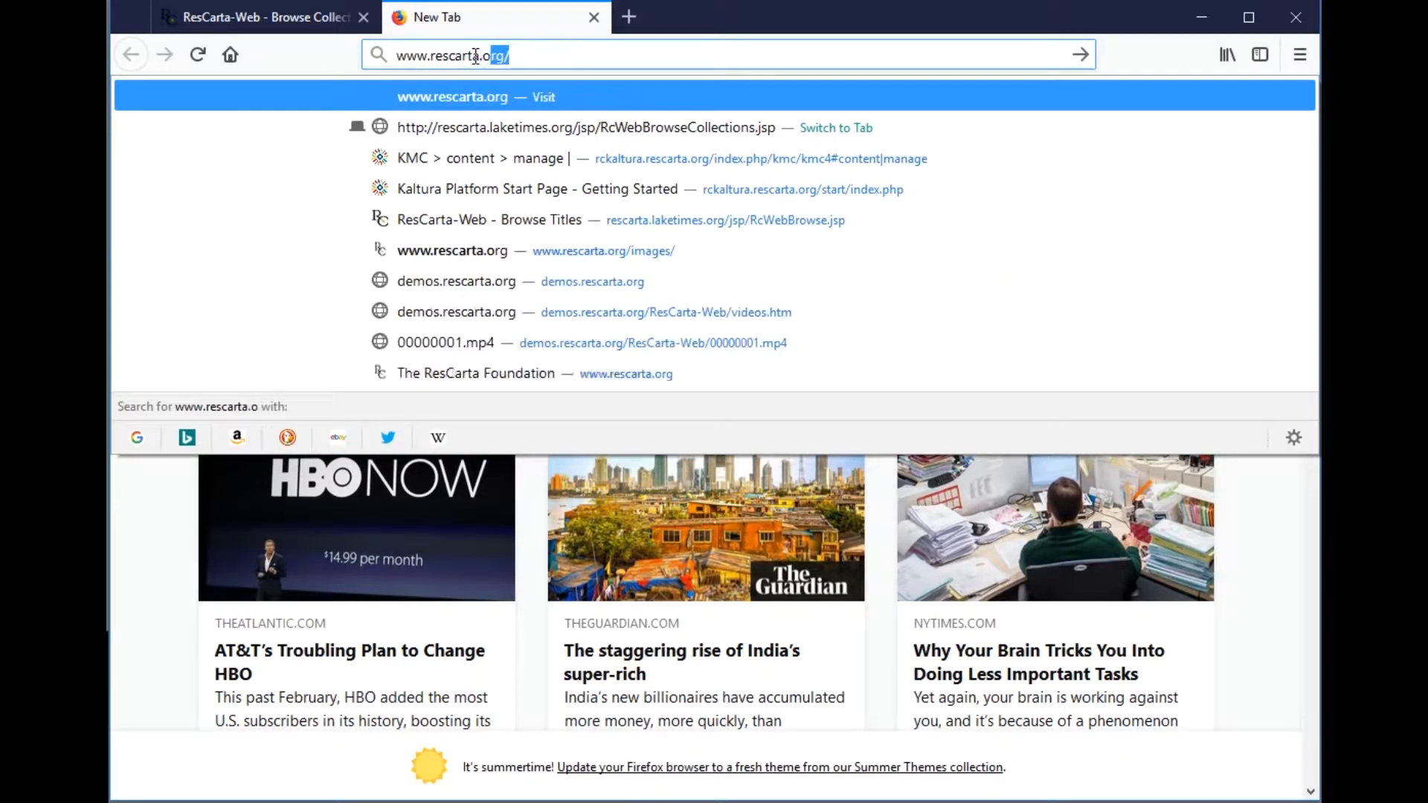
pyautogui.press('Return')
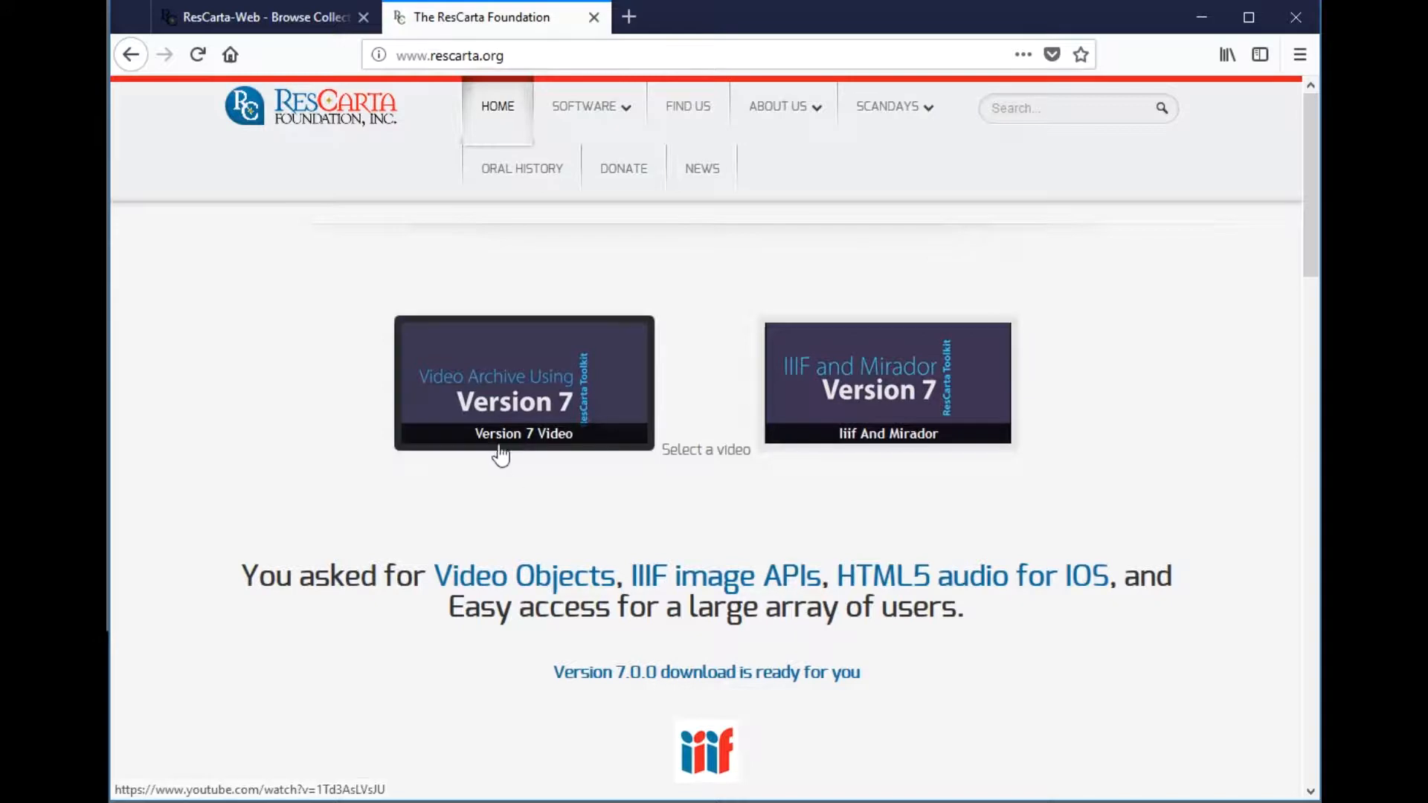
pyautogui.click(707, 674)
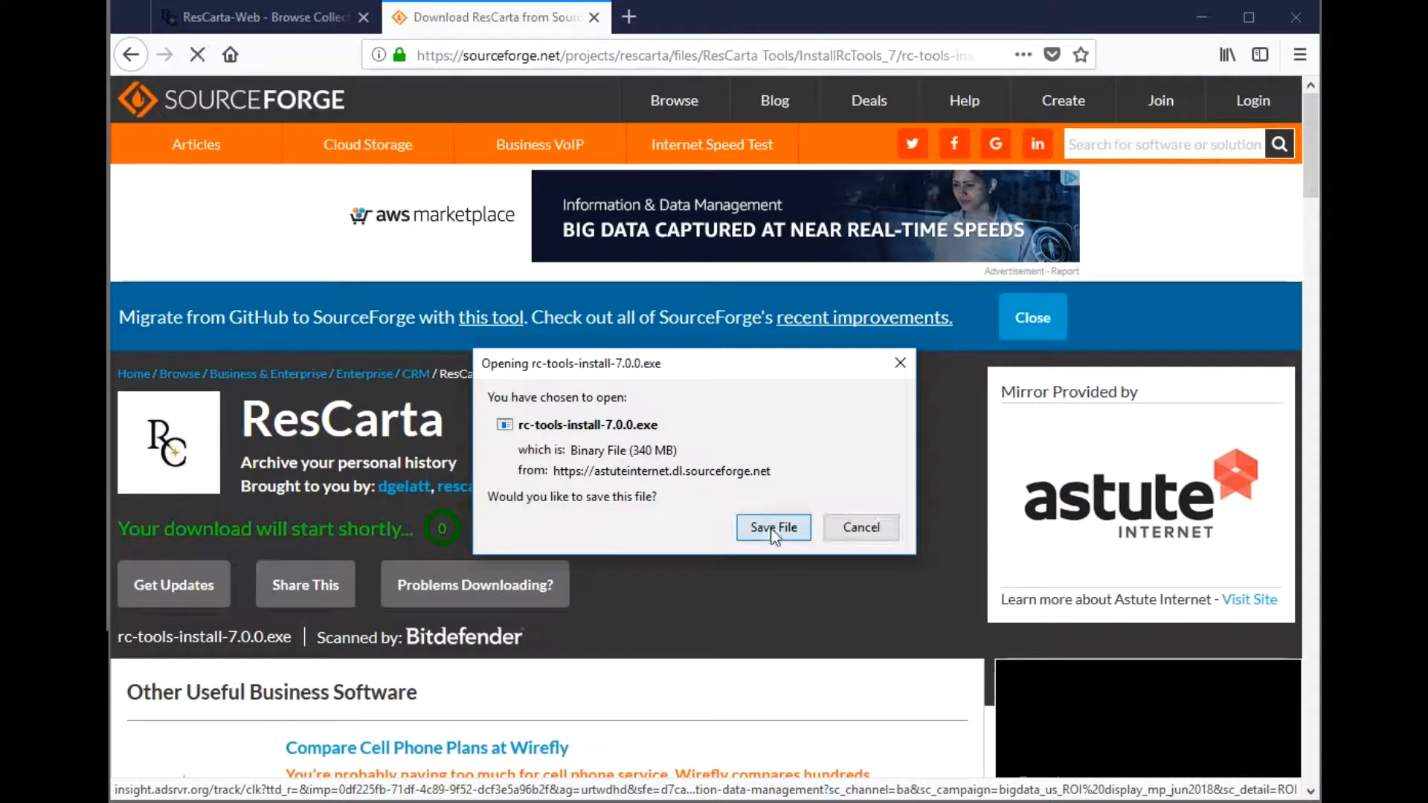
# - Save rc-tools-install-7.0.0.exe, open it from Downloads, and run it anyway past SmartScreen
pyautogui.click(773, 530)
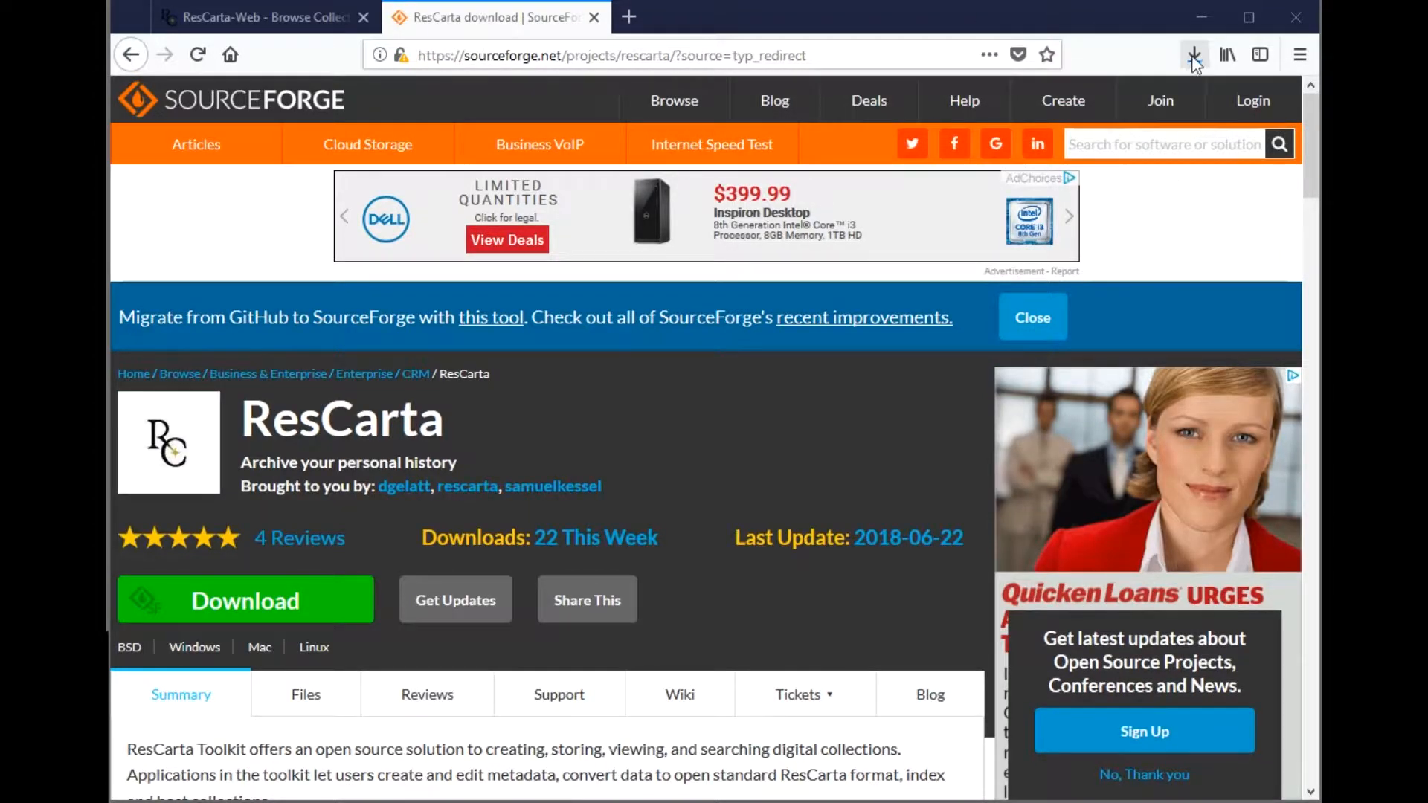
pyautogui.click(1195, 57)
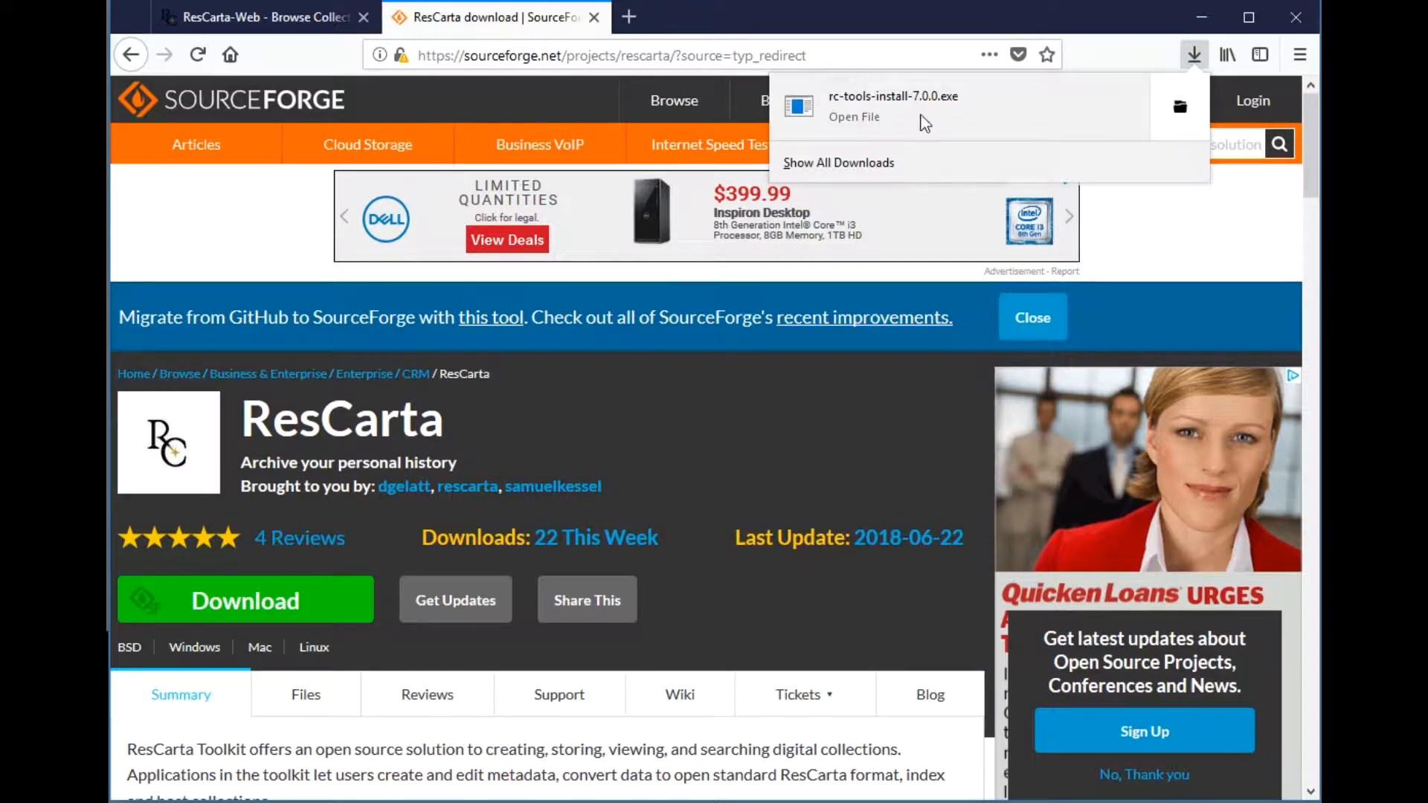
pyautogui.click(854, 118)
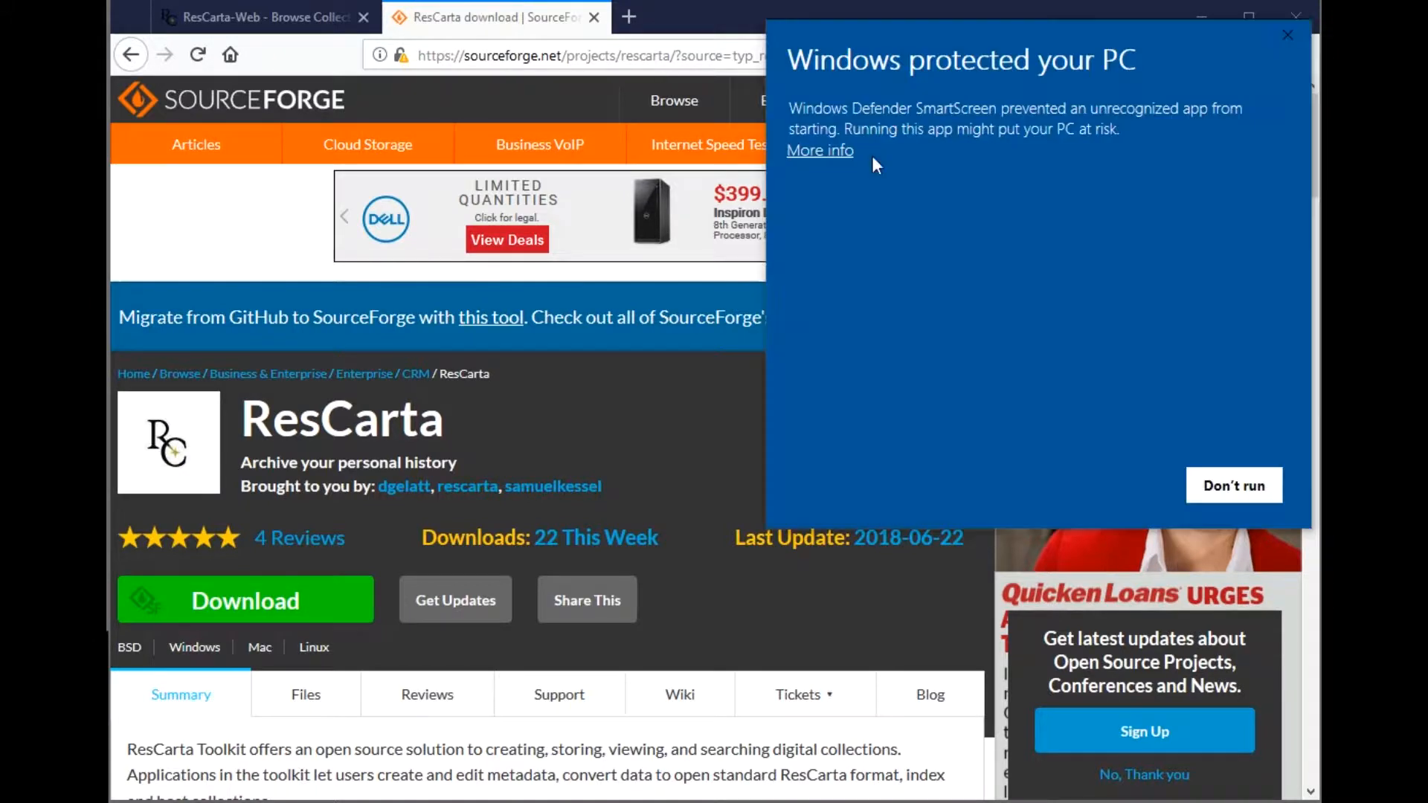
pyautogui.click(828, 153)
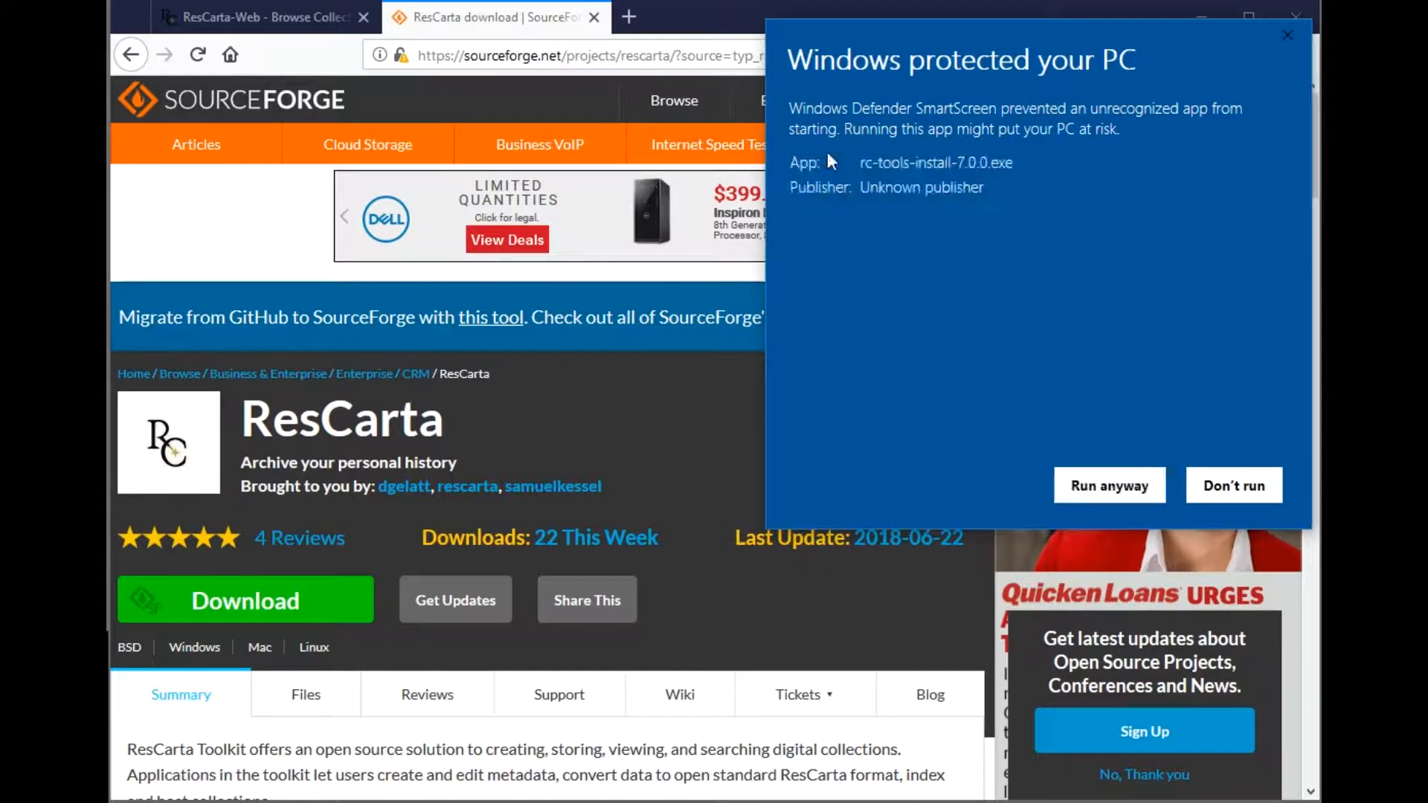
pyautogui.click(1099, 485)
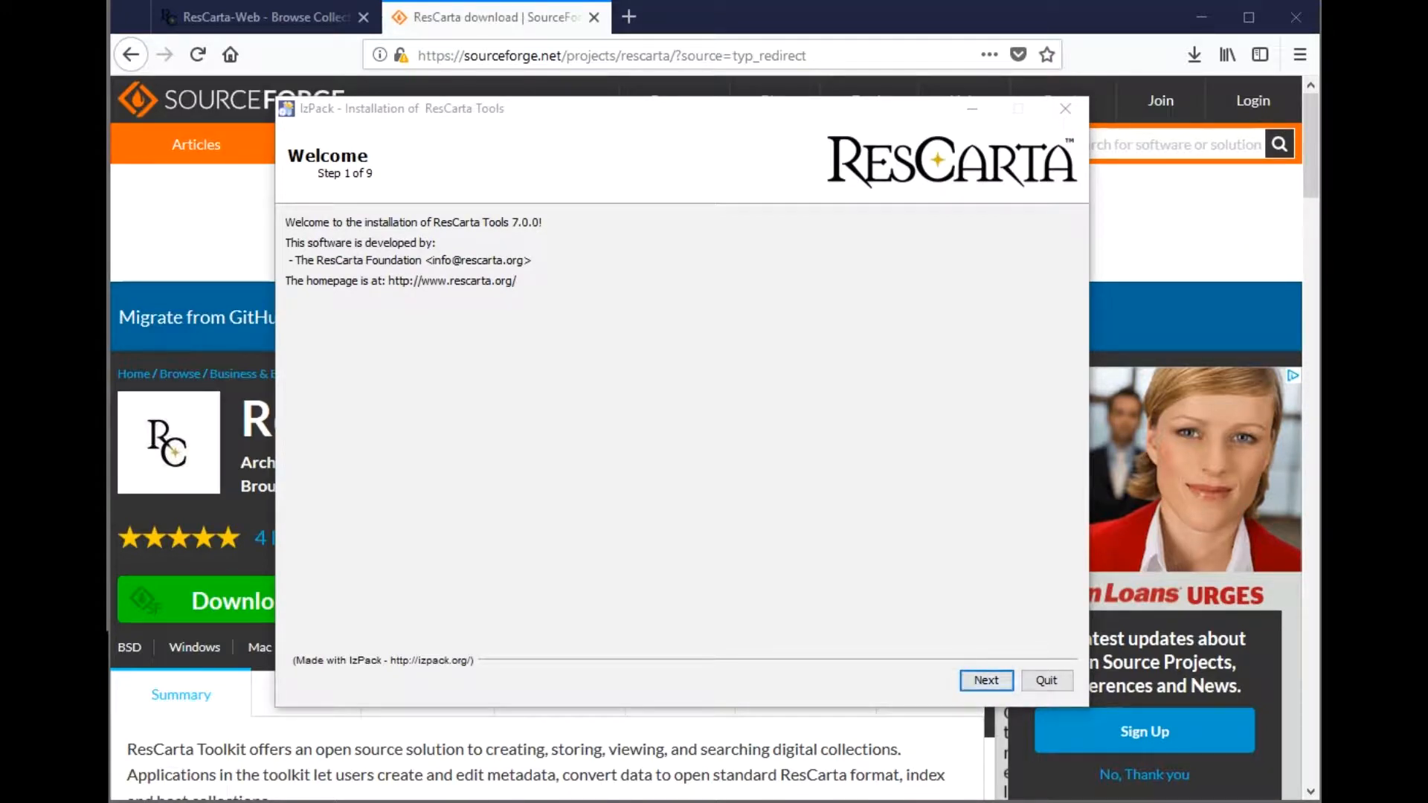
# - Move through the installer's welcome and information pages and accept the license agreement
pyautogui.click(976, 678)
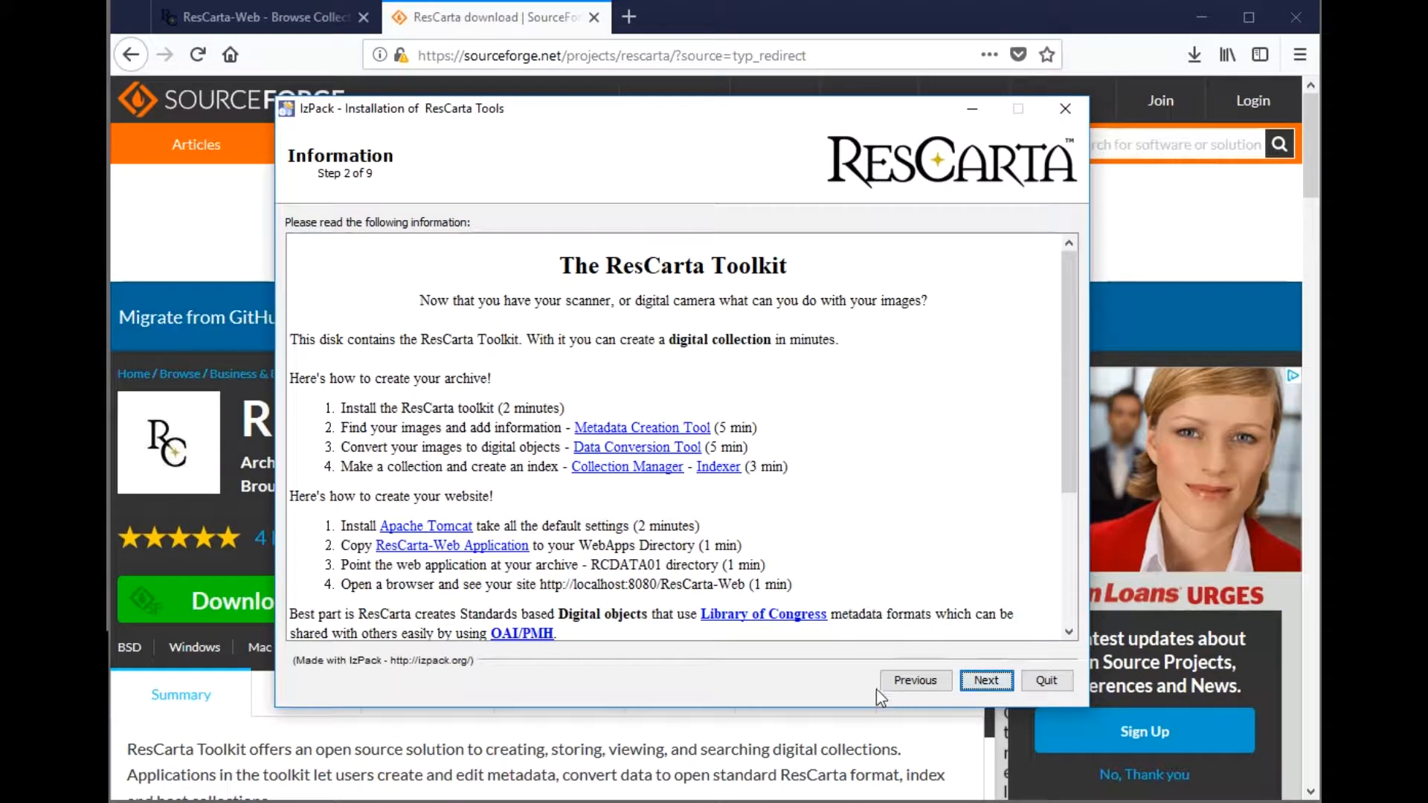
pyautogui.click(982, 680)
pyautogui.click(455, 604)
pyautogui.click(1000, 686)
pyautogui.click(998, 688)
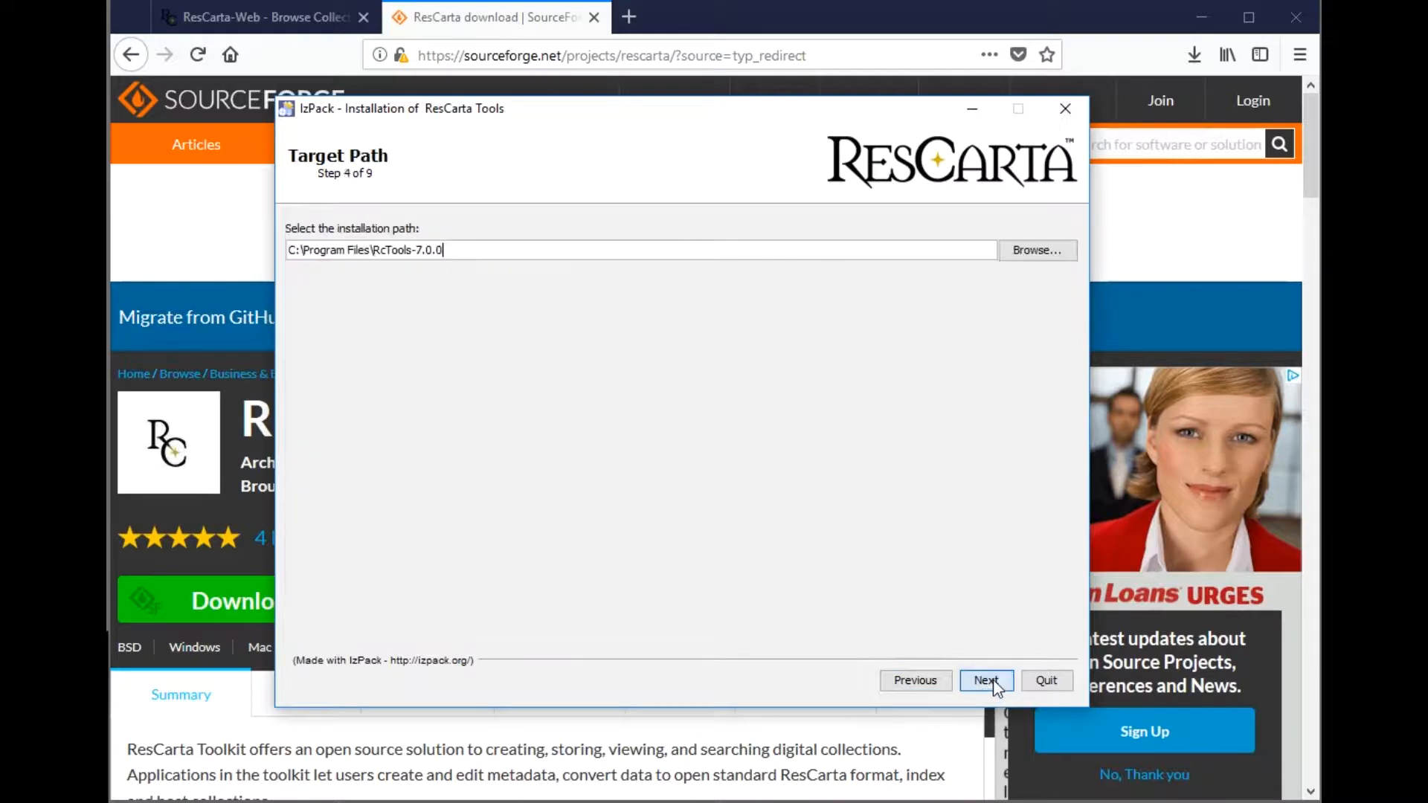
# - Install to C:\Program Files\RcTools-7.0.0 with default shortcuts and all packs
pyautogui.click(985, 681)
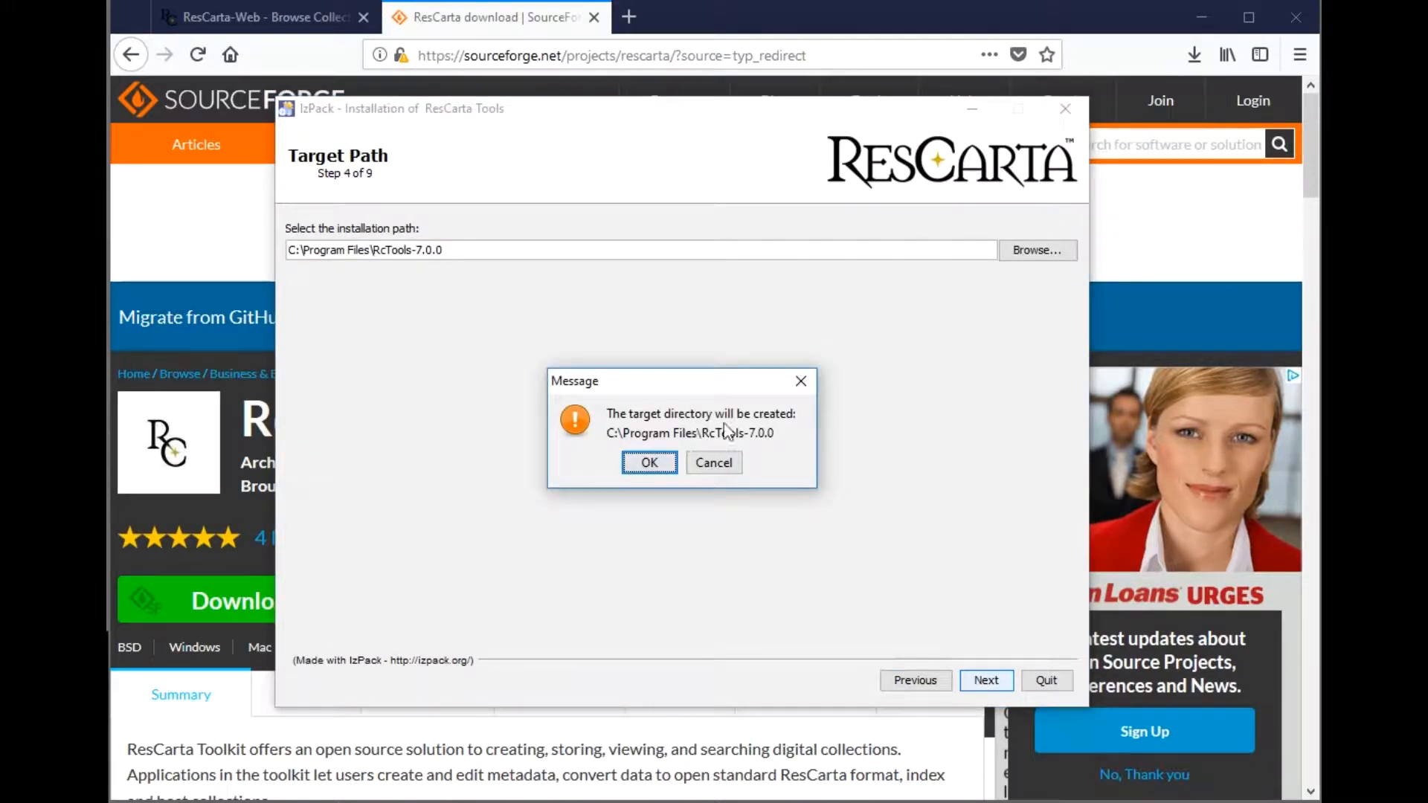
pyautogui.click(649, 463)
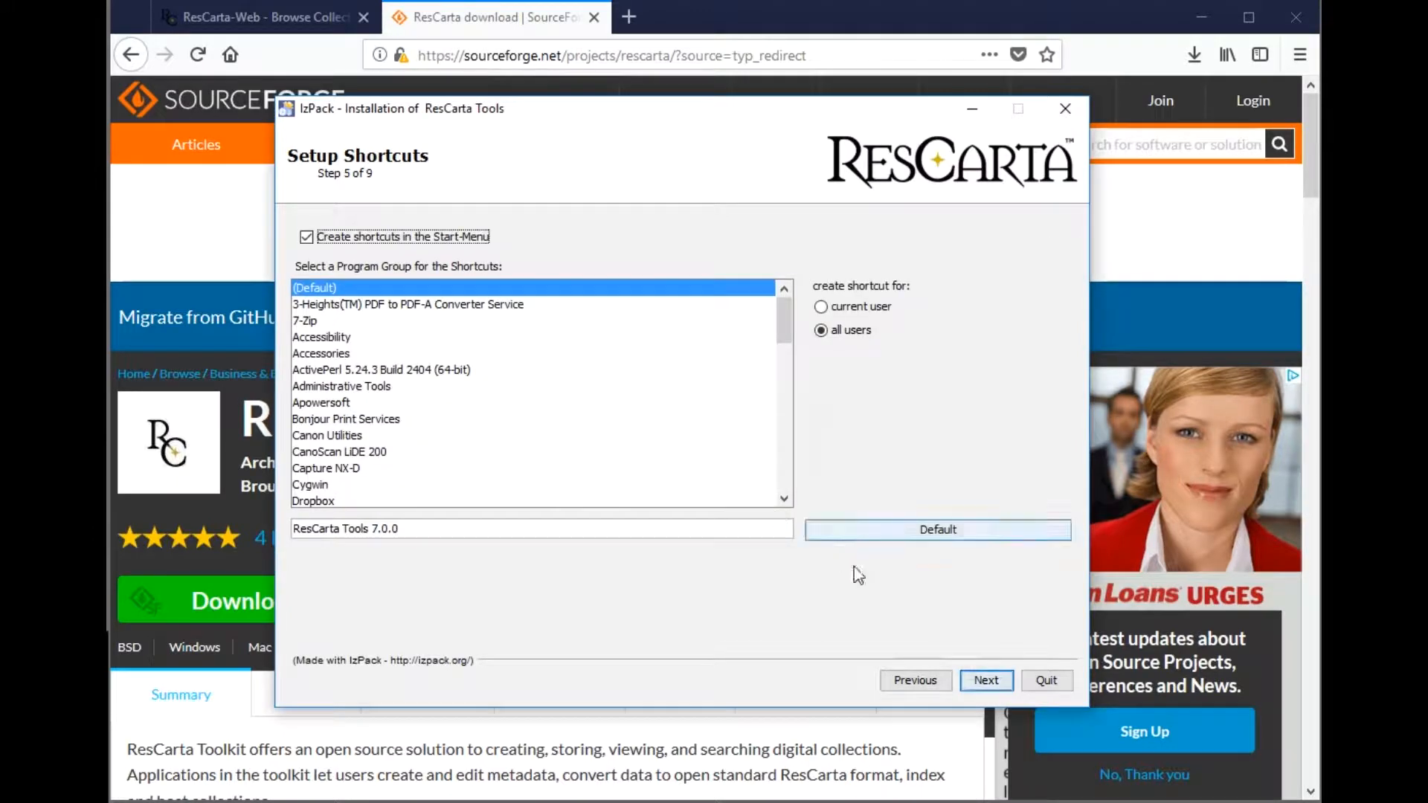
pyautogui.click(987, 680)
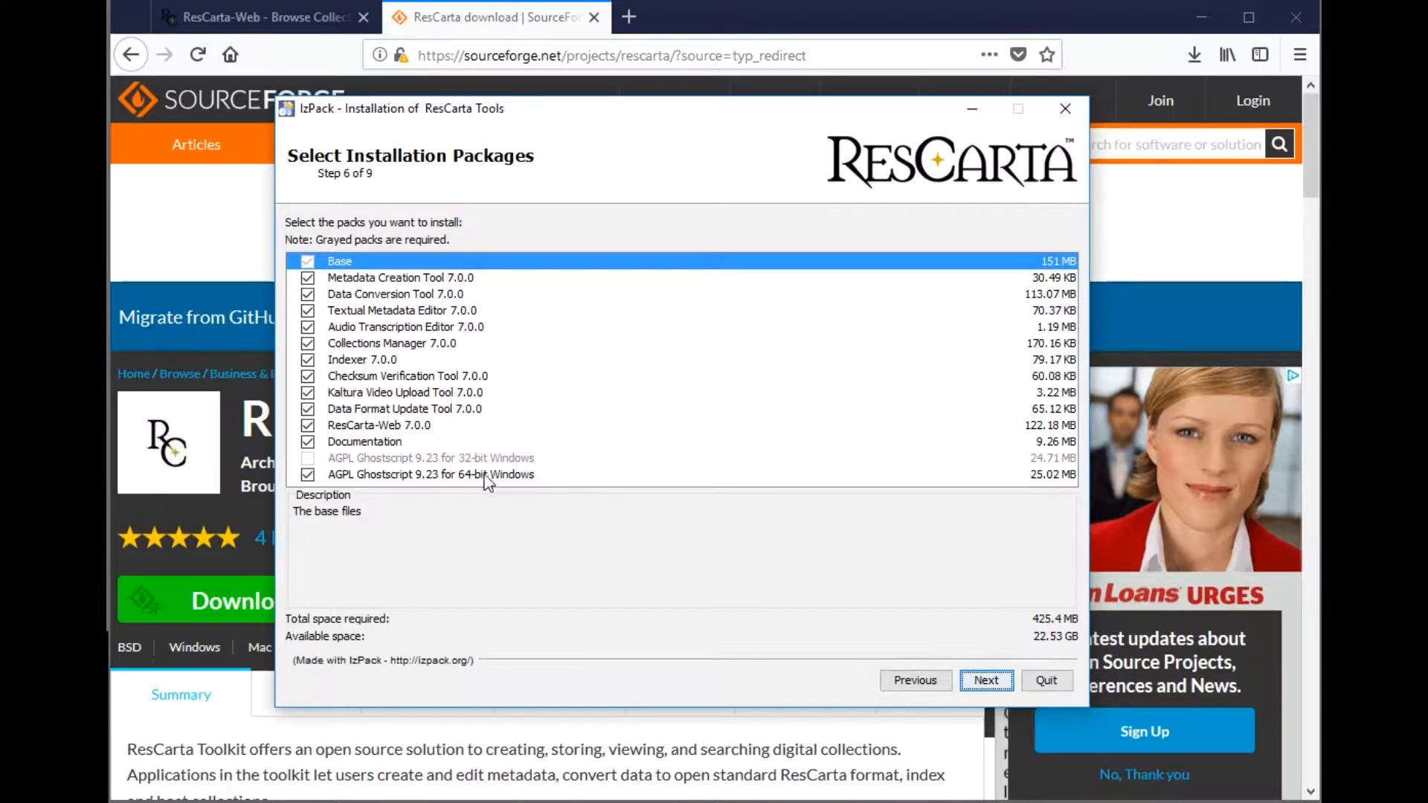
pyautogui.click(987, 681)
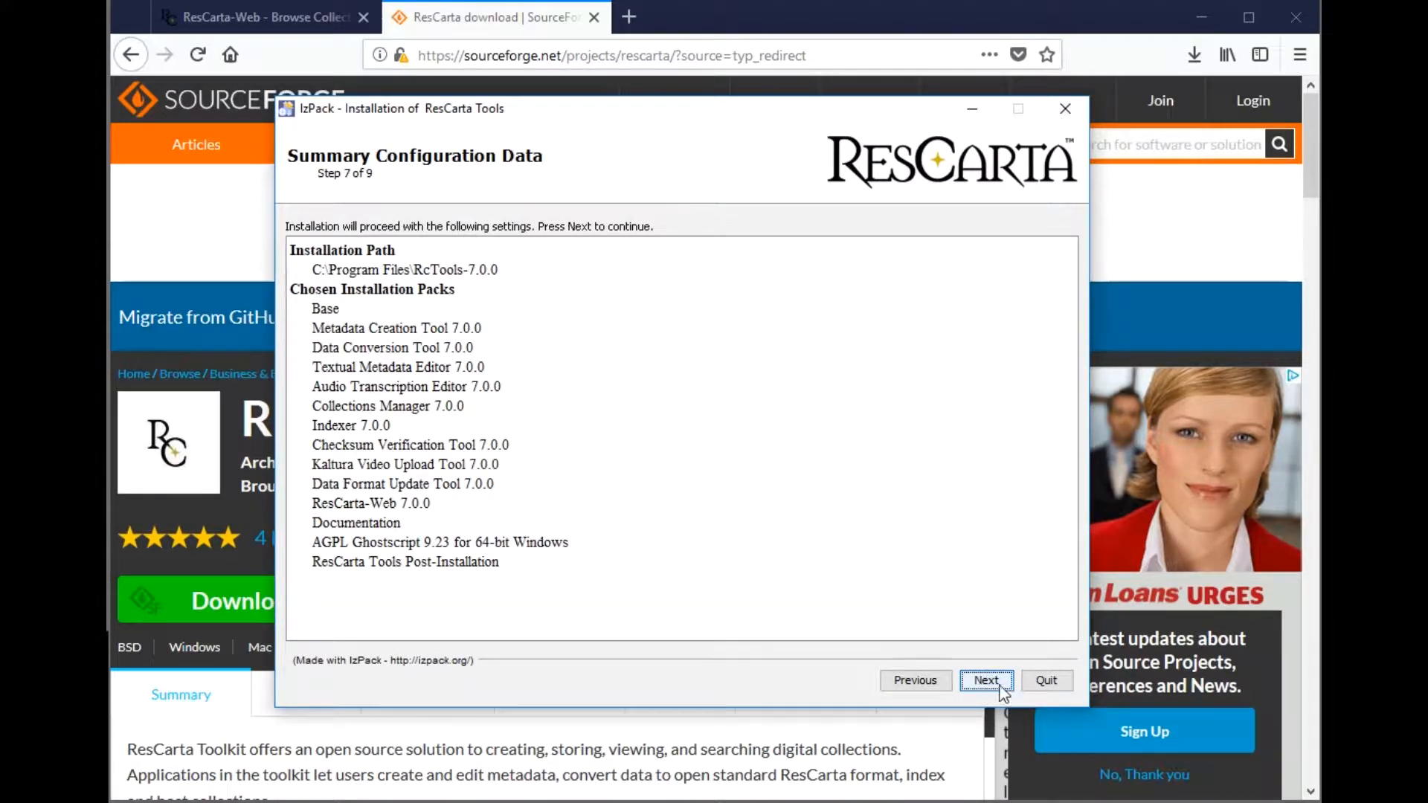
pyautogui.click(997, 688)
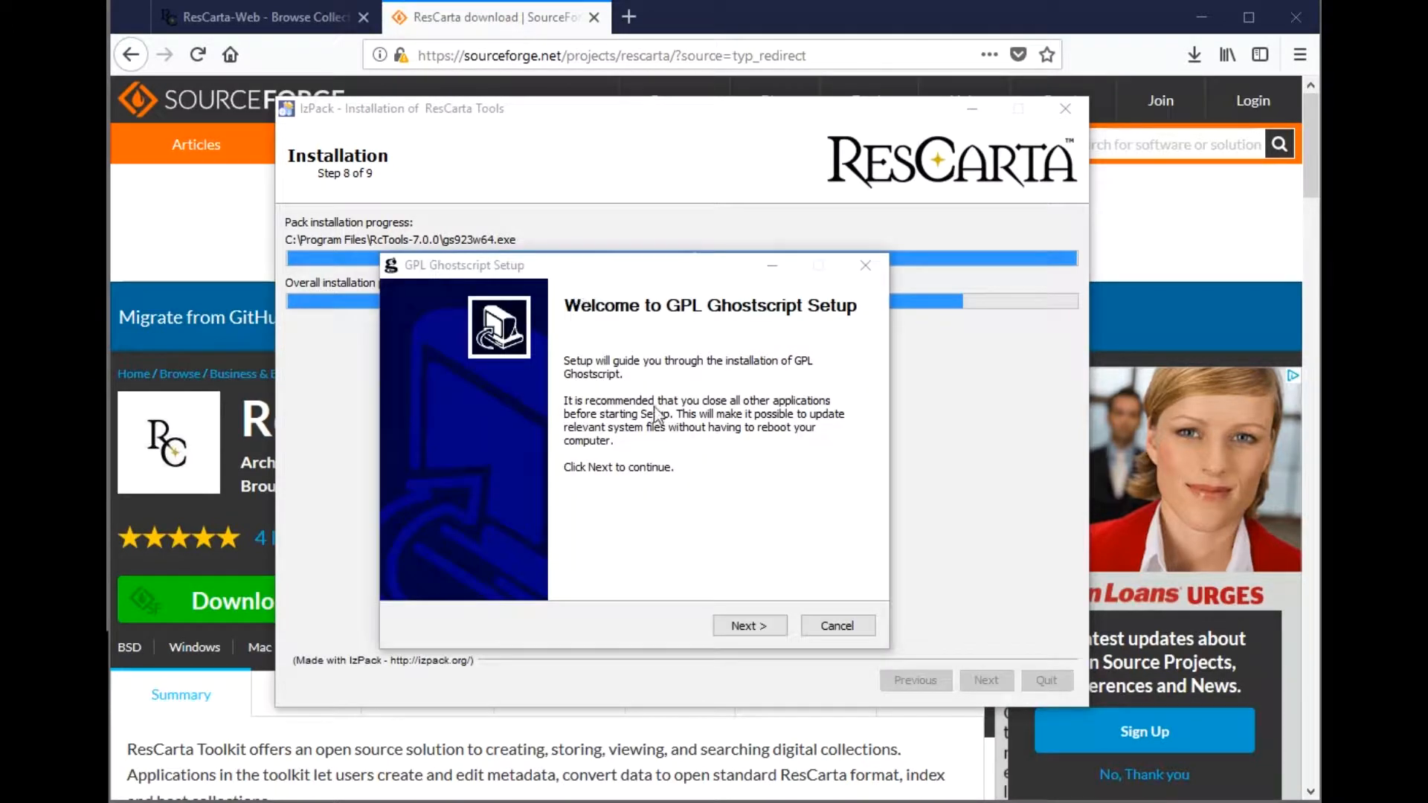
# - Install Ghostscript into C:\Program Files\gs\gs9.23 without the readme, then continue the ResCarta installer
pyautogui.click(770, 630)
pyautogui.click(753, 626)
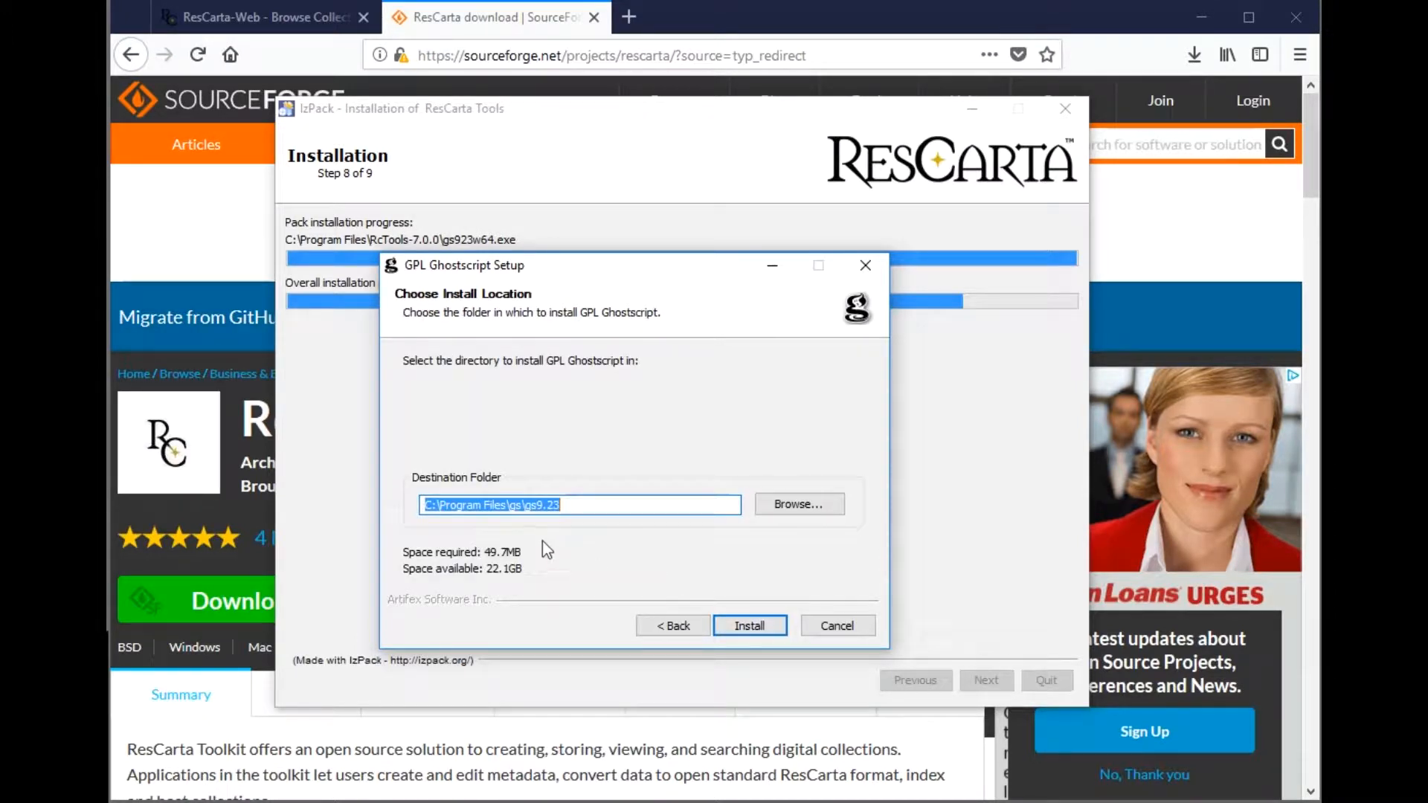
pyautogui.click(751, 625)
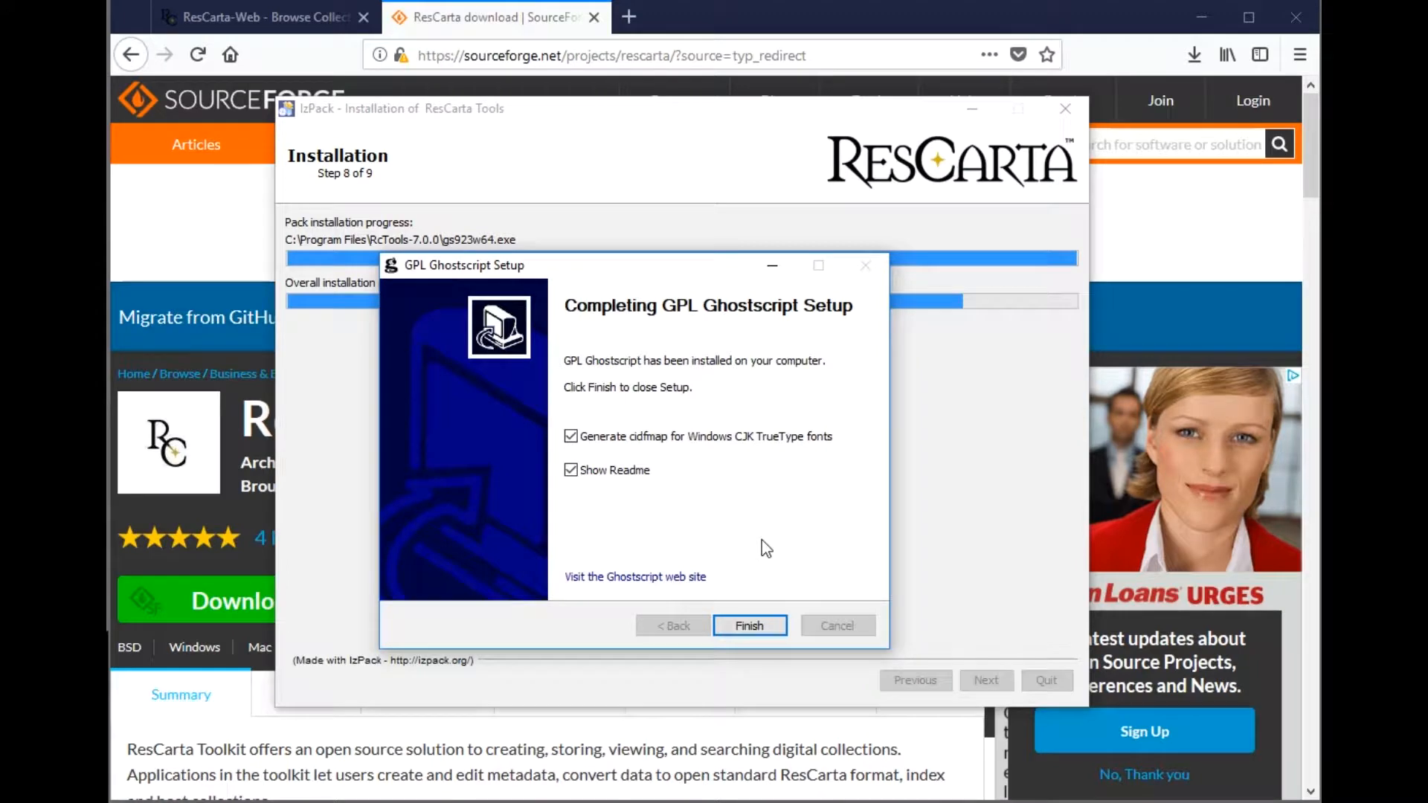
pyautogui.click(619, 473)
pyautogui.click(752, 627)
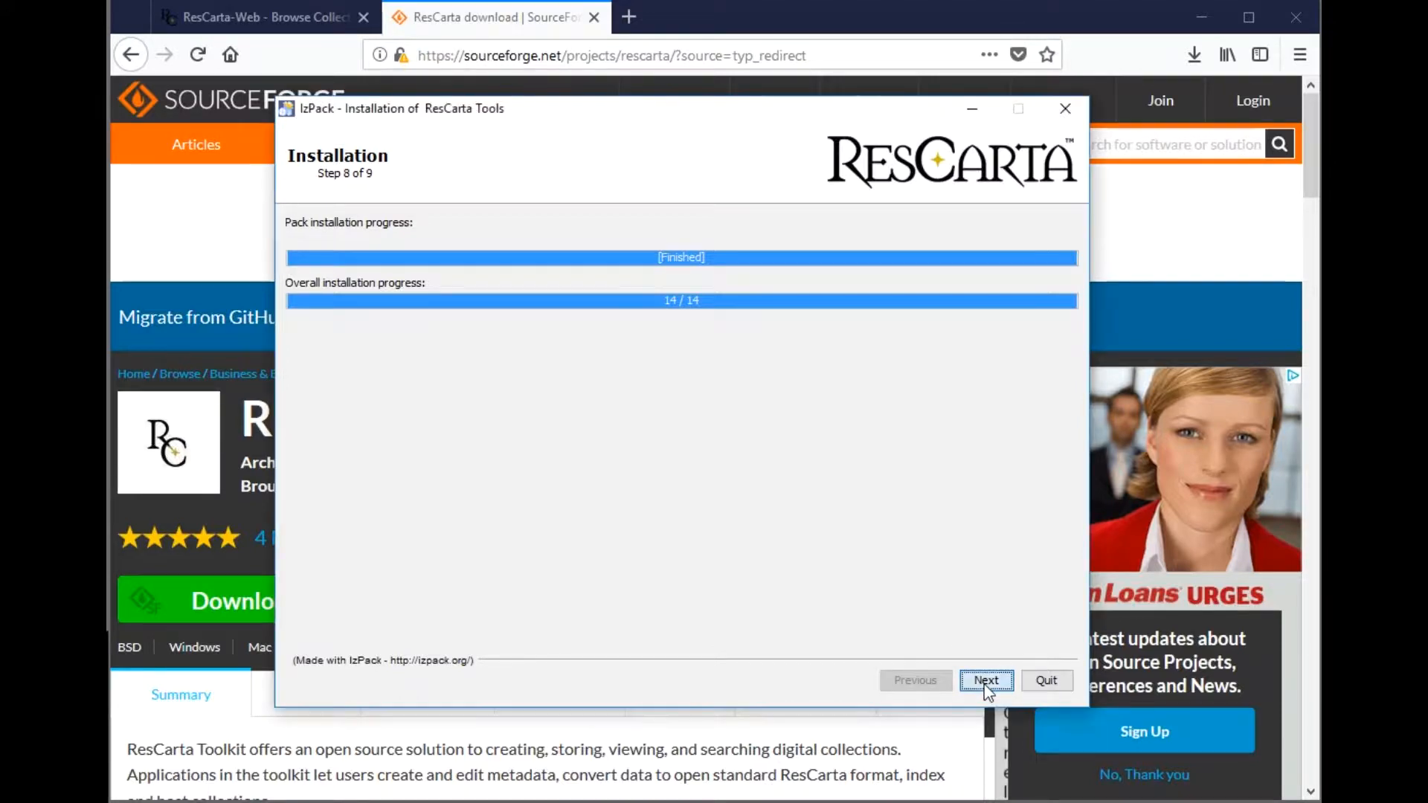
pyautogui.click(986, 682)
# - Close the finished installer and show the ResCarta-Web Browse Titles page
pyautogui.click(1028, 684)
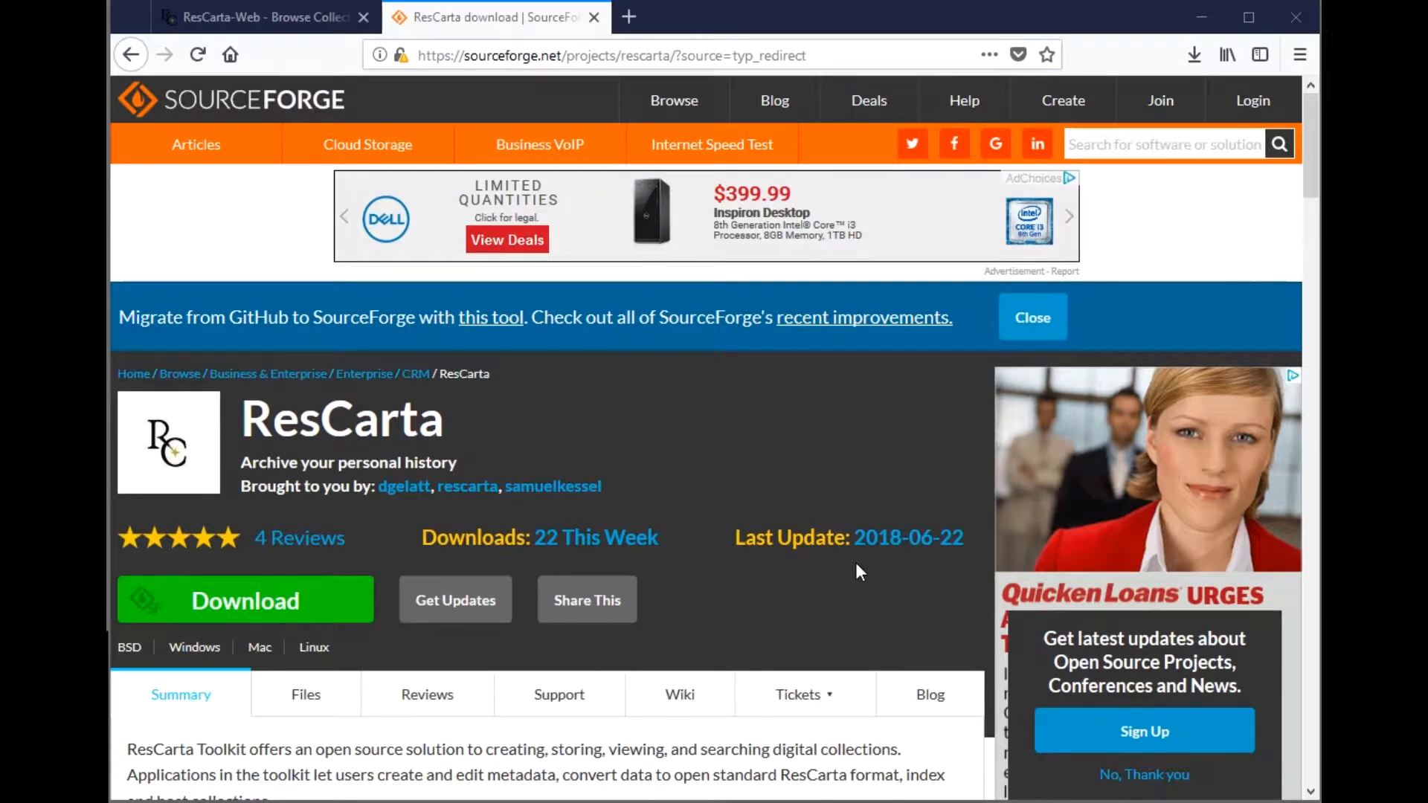
pyautogui.click(312, 28)
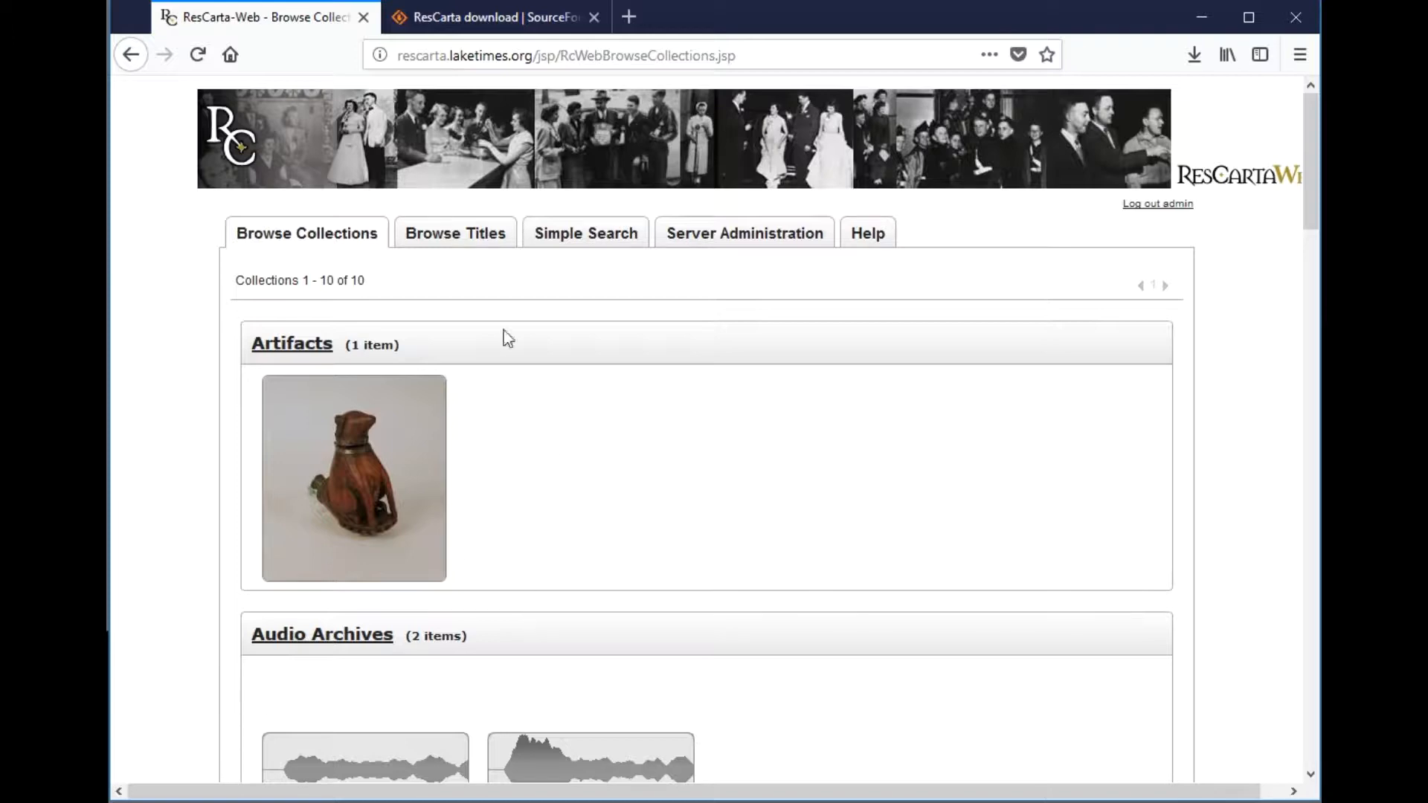
pyautogui.click(474, 239)
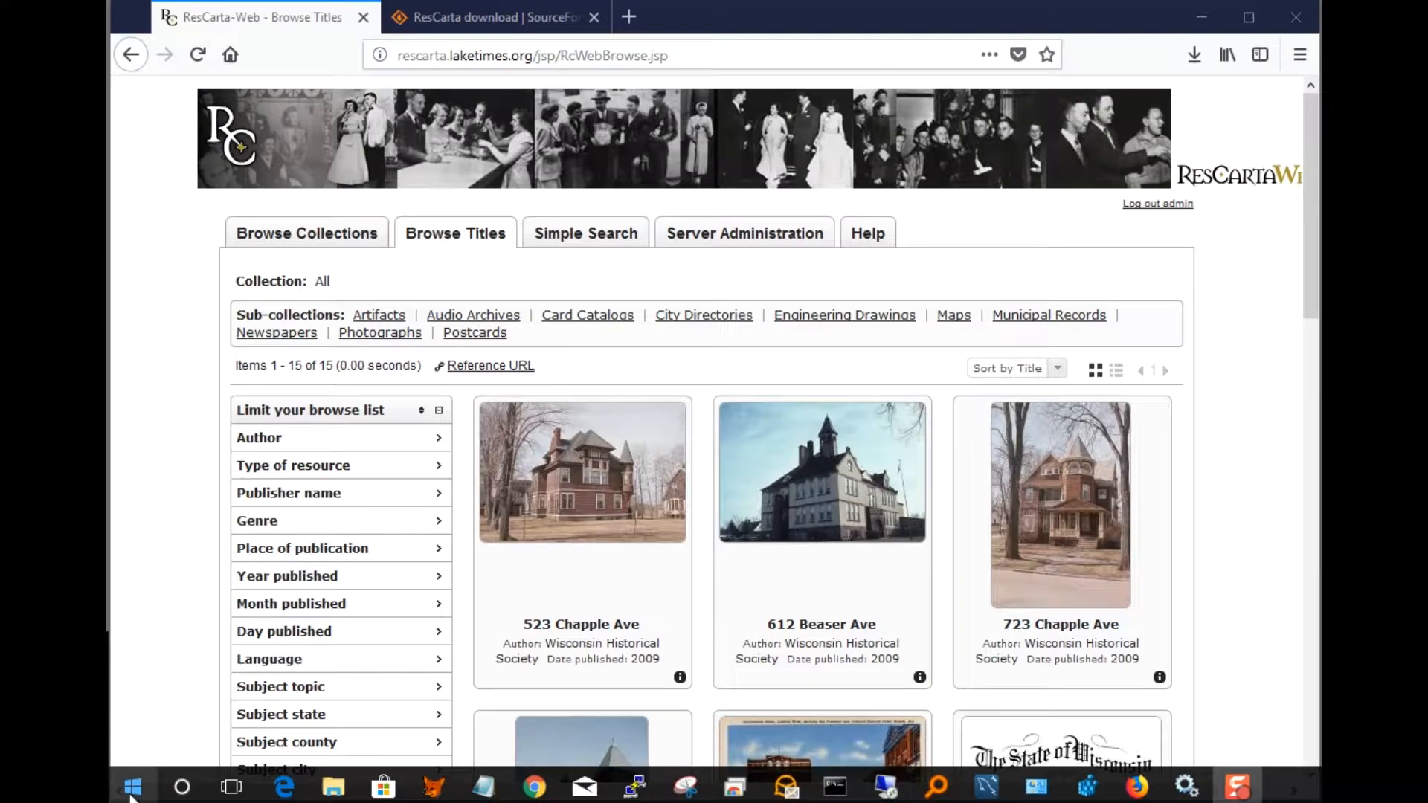
# - Launch 5 - Collections Manager 7.0.0 from the ResCarta Tools 7.0.0 Start menu group
pyautogui.click(134, 787)
pyautogui.click(180, 756)
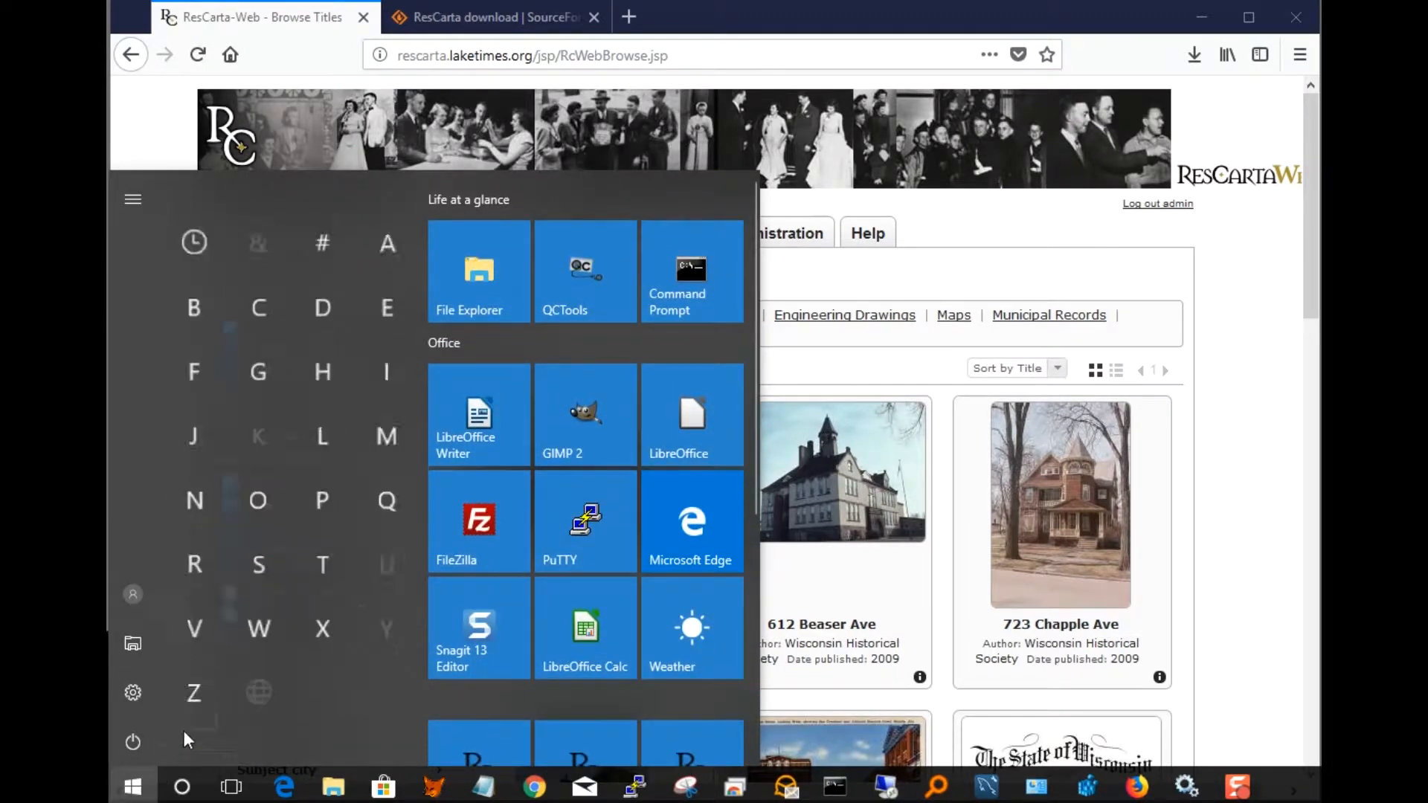
pyautogui.click(212, 549)
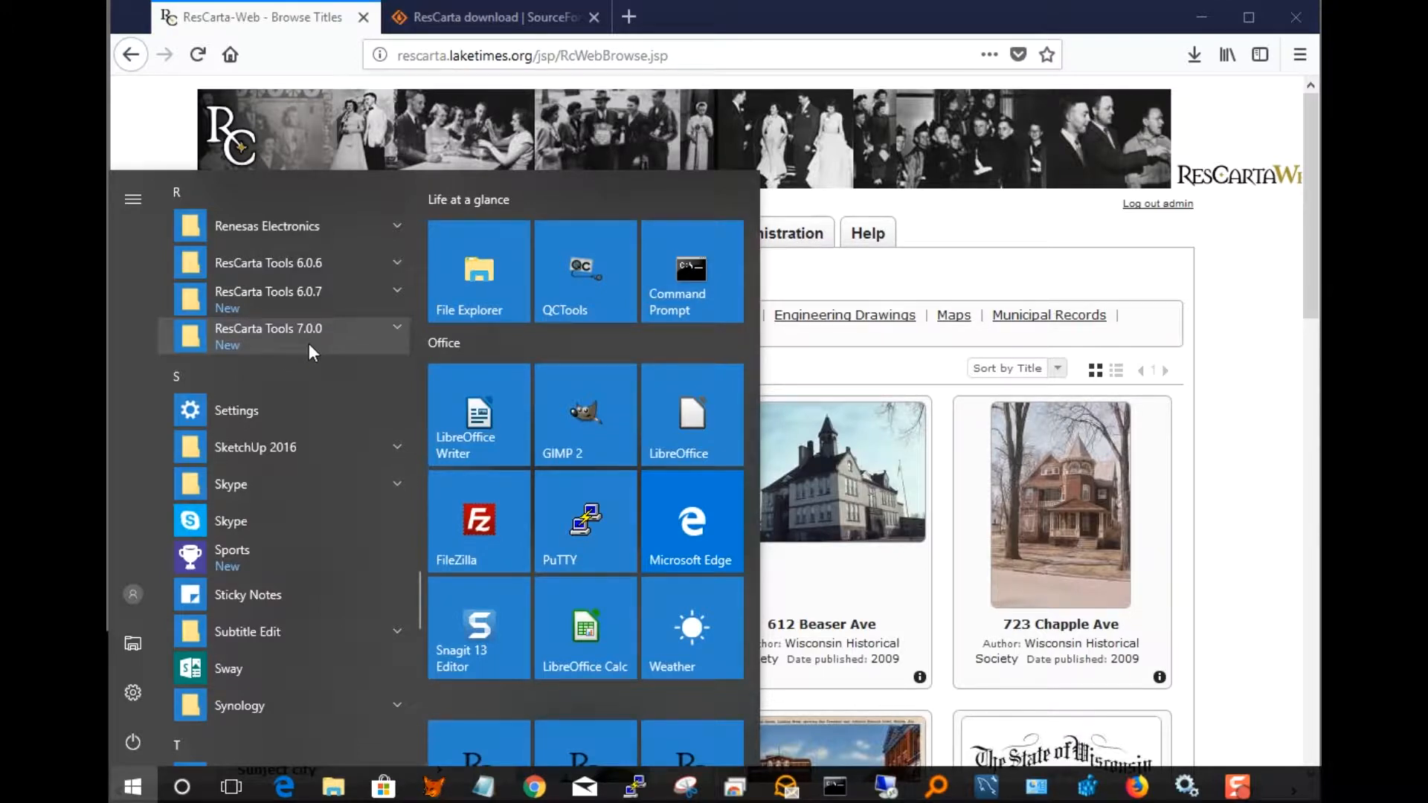
pyautogui.click(395, 327)
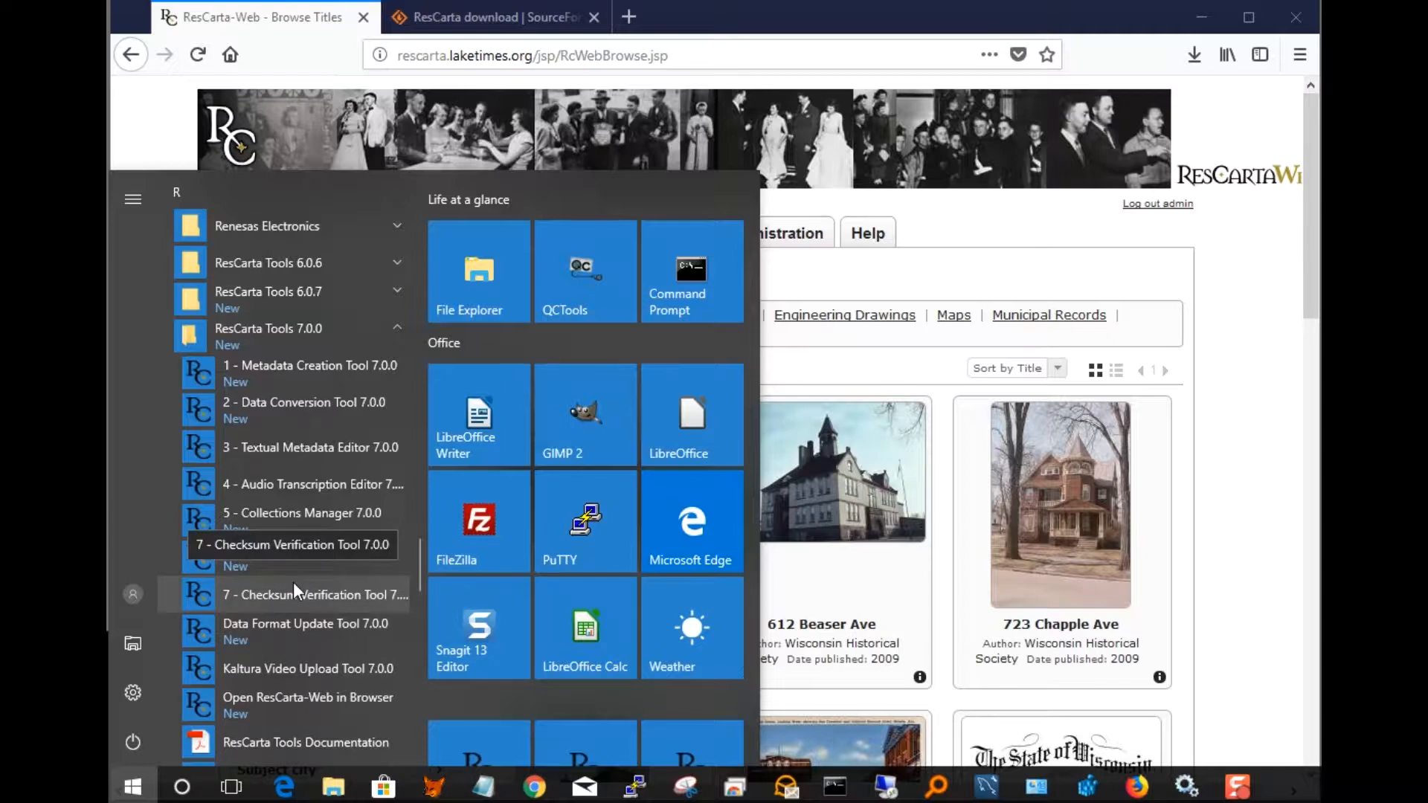
pyautogui.click(307, 519)
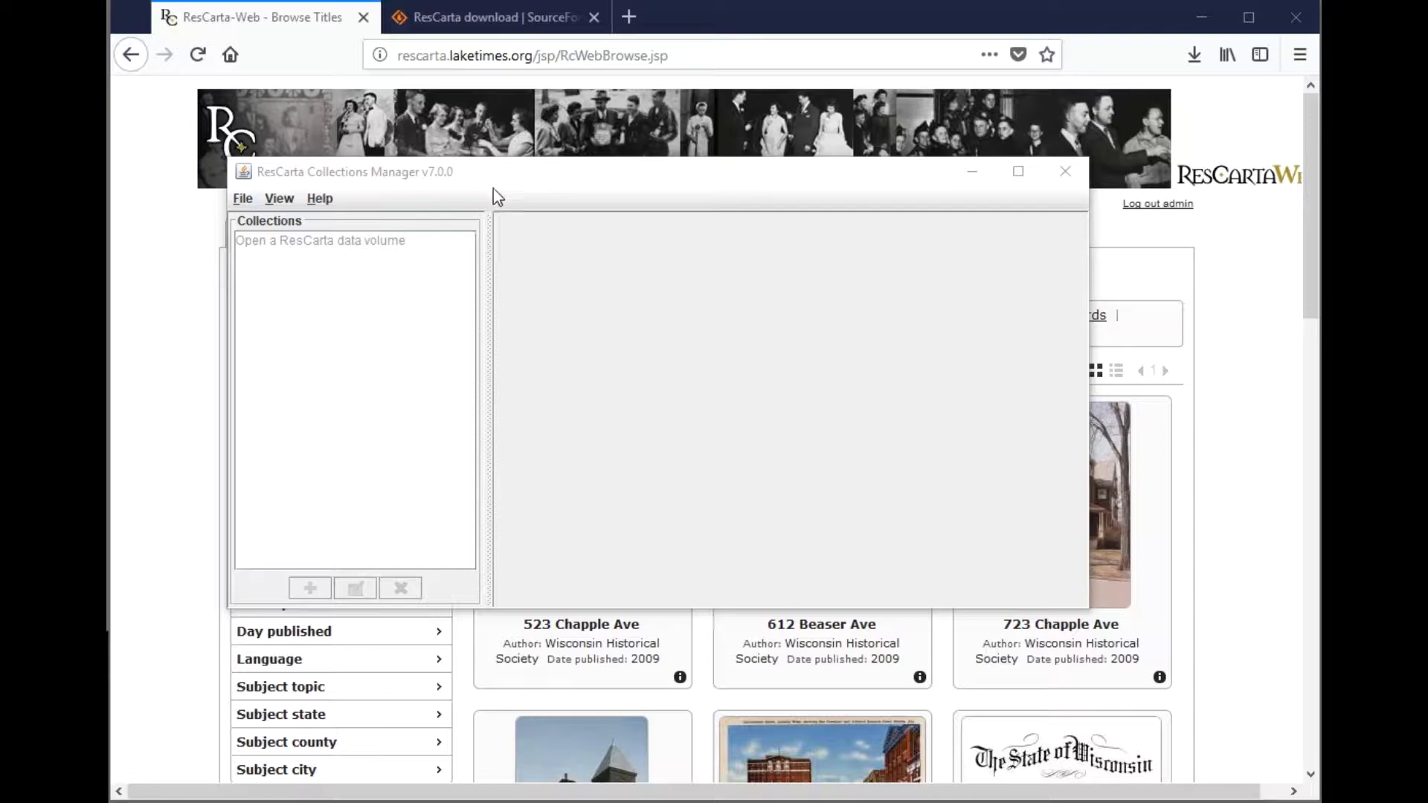
pyautogui.click(244, 198)
# - Open C:\RCDATA01 as the Collections Manager data volume and move the window down-right
pyautogui.click(269, 223)
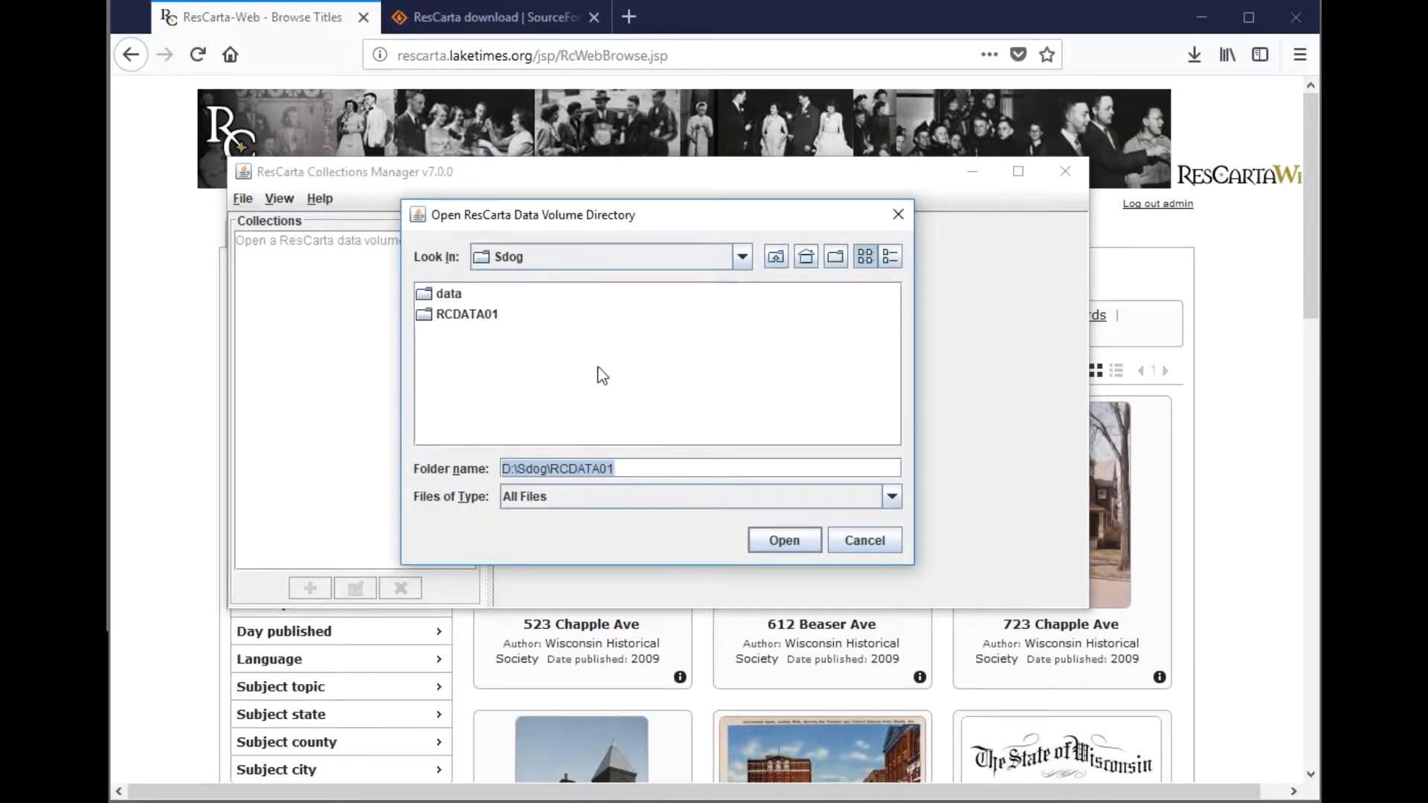
pyautogui.click(742, 257)
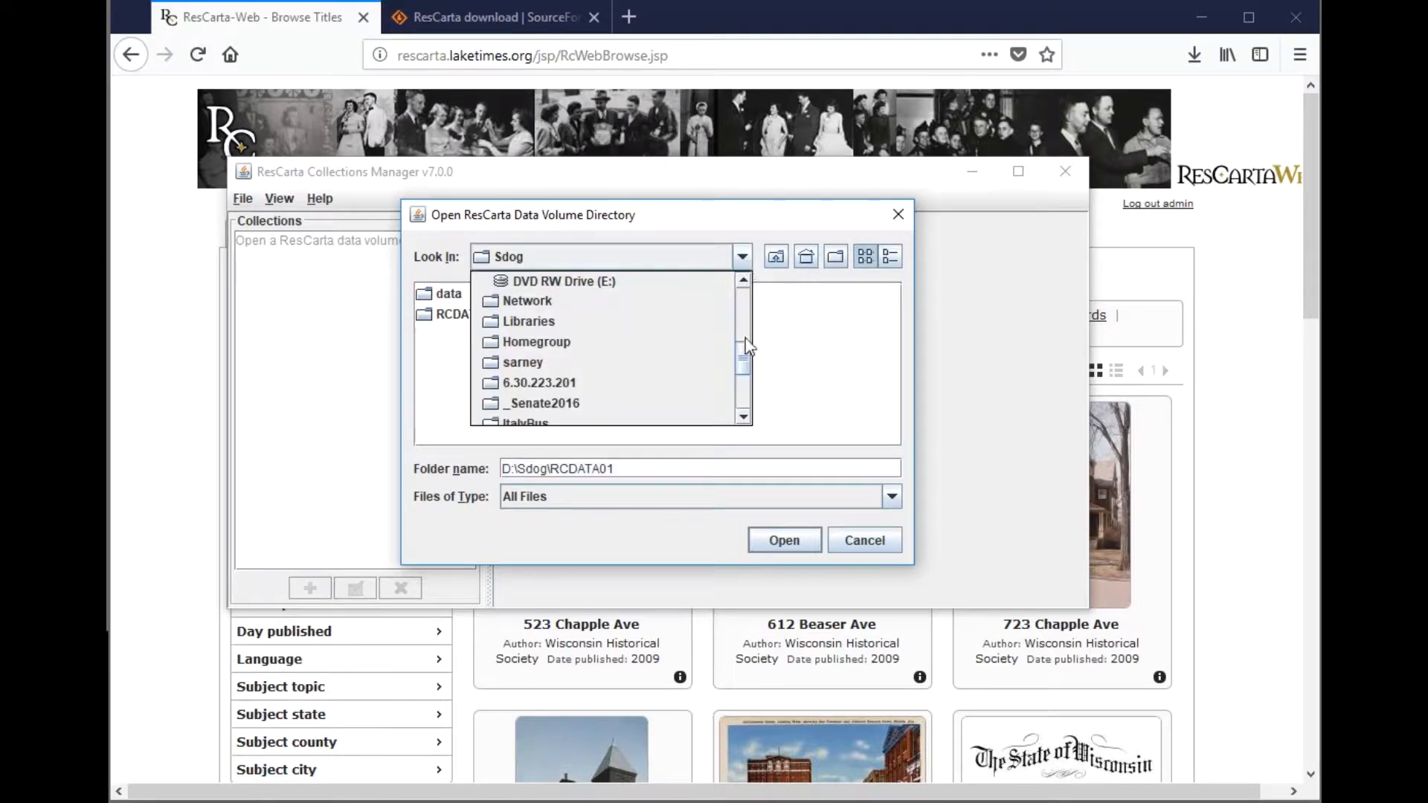
pyautogui.moveTo(746, 362); pyautogui.dragTo(746, 314)
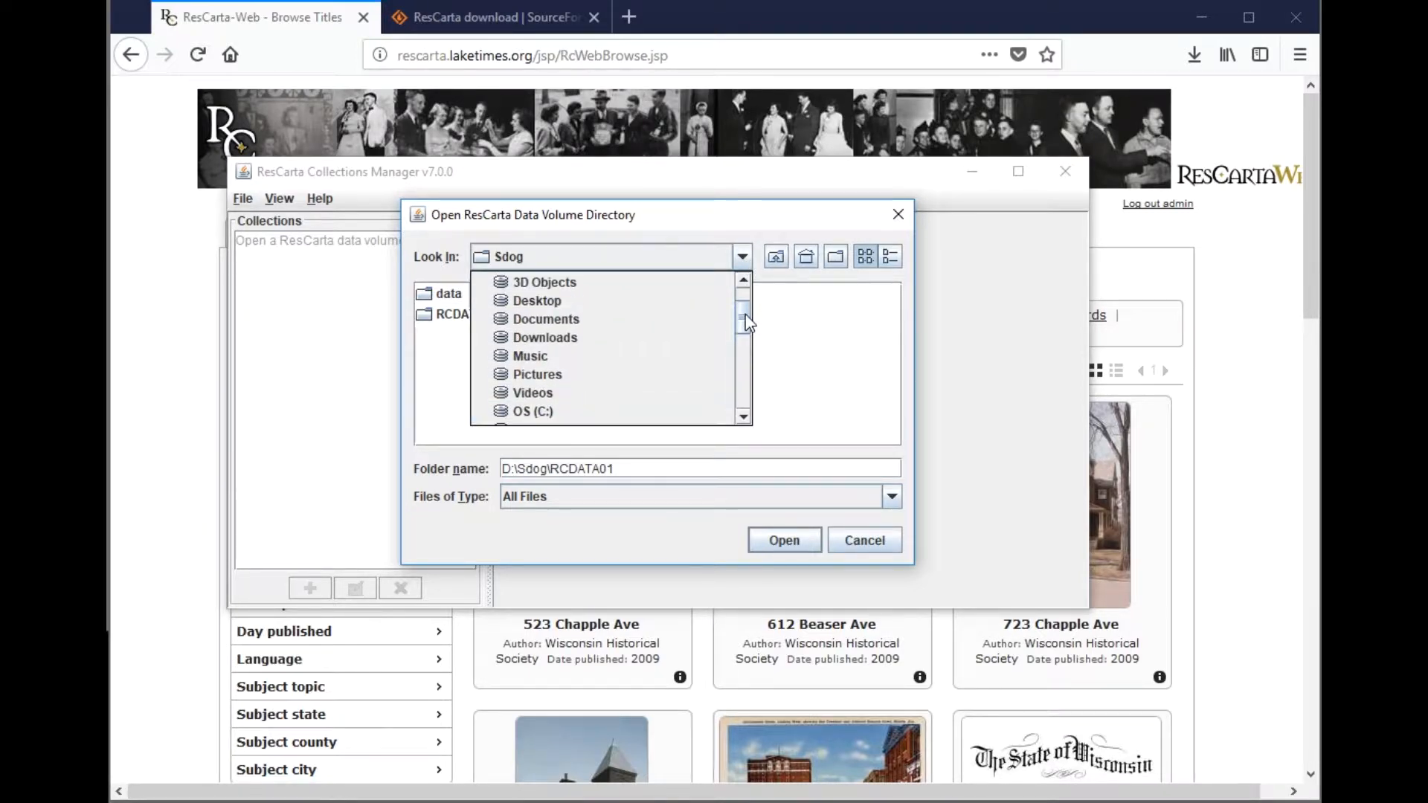
pyautogui.click(559, 413)
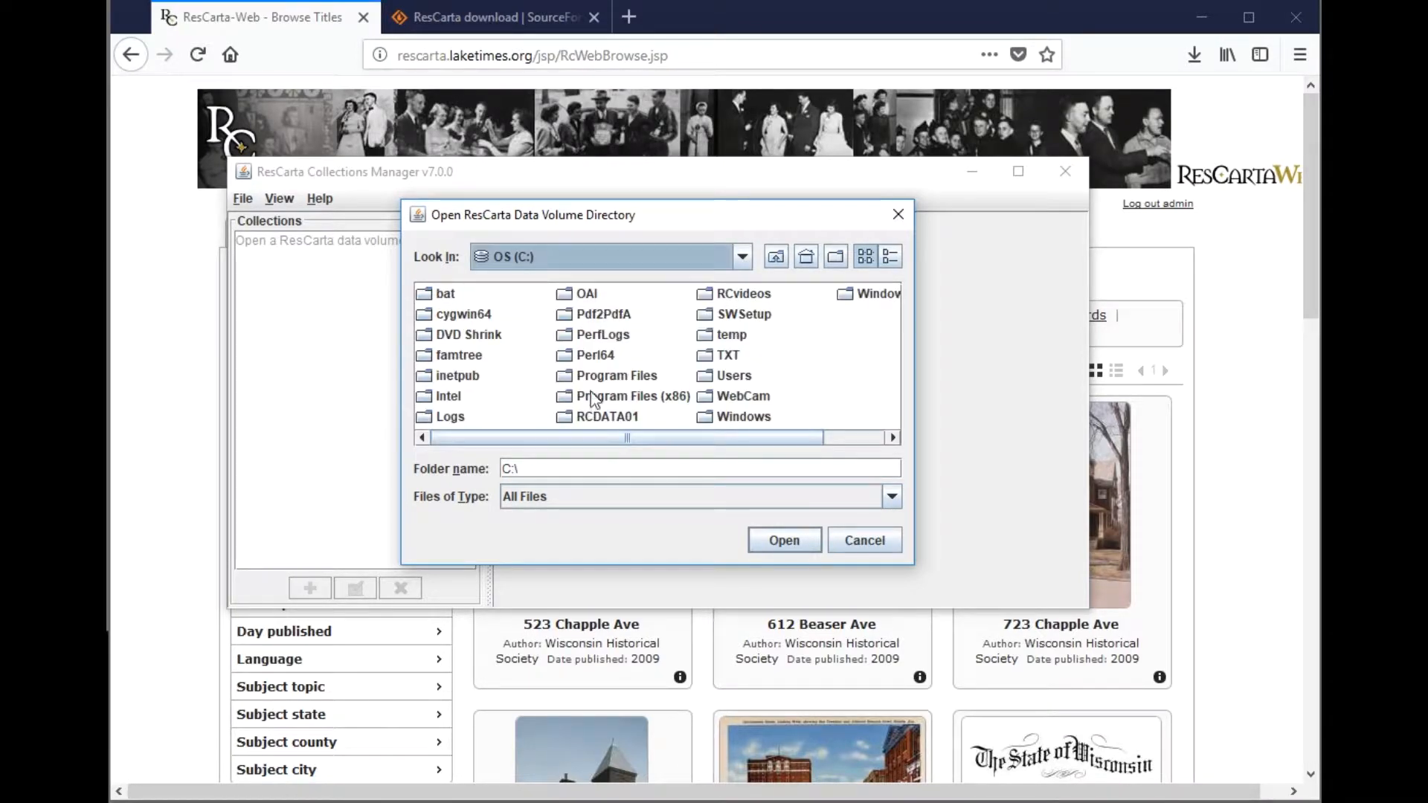
pyautogui.click(625, 418)
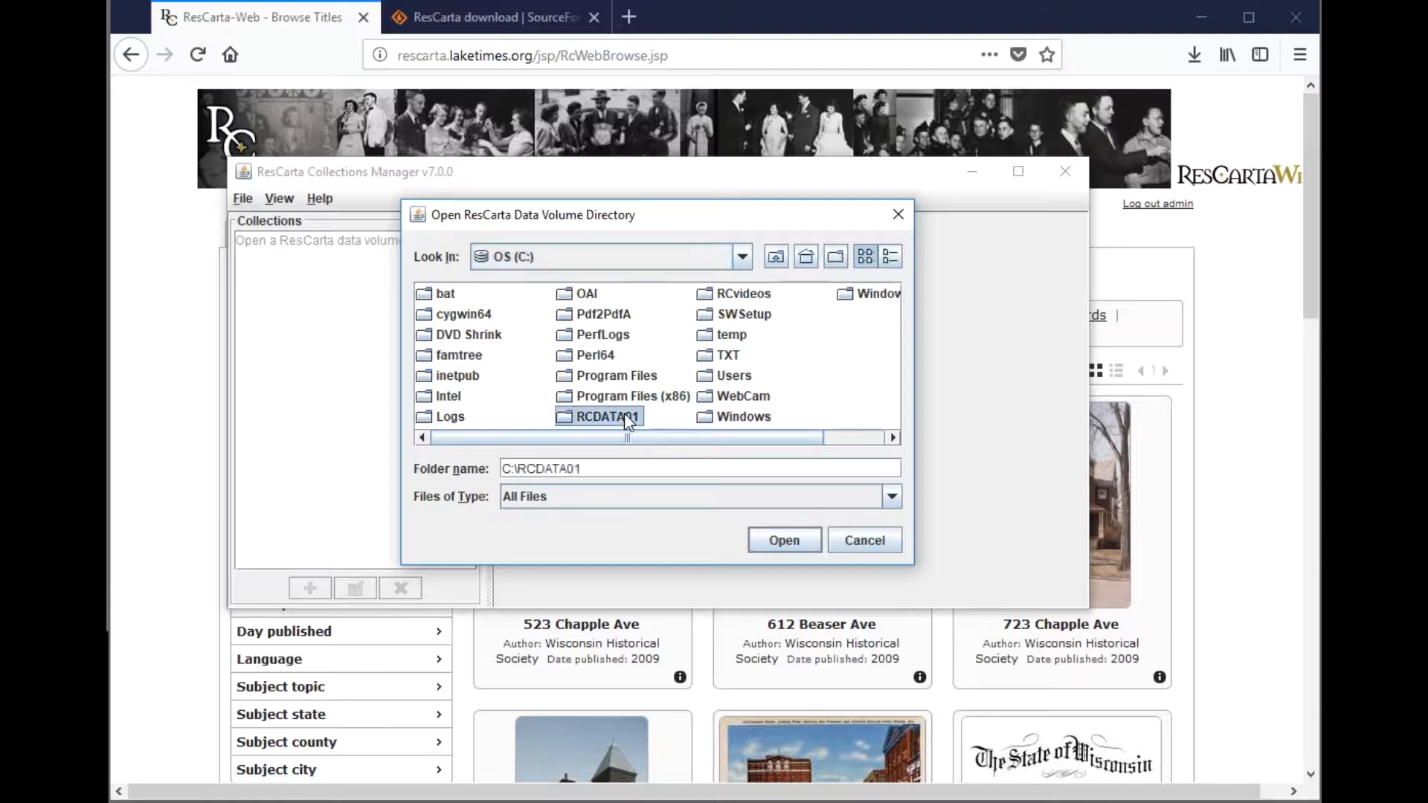
pyautogui.click(771, 542)
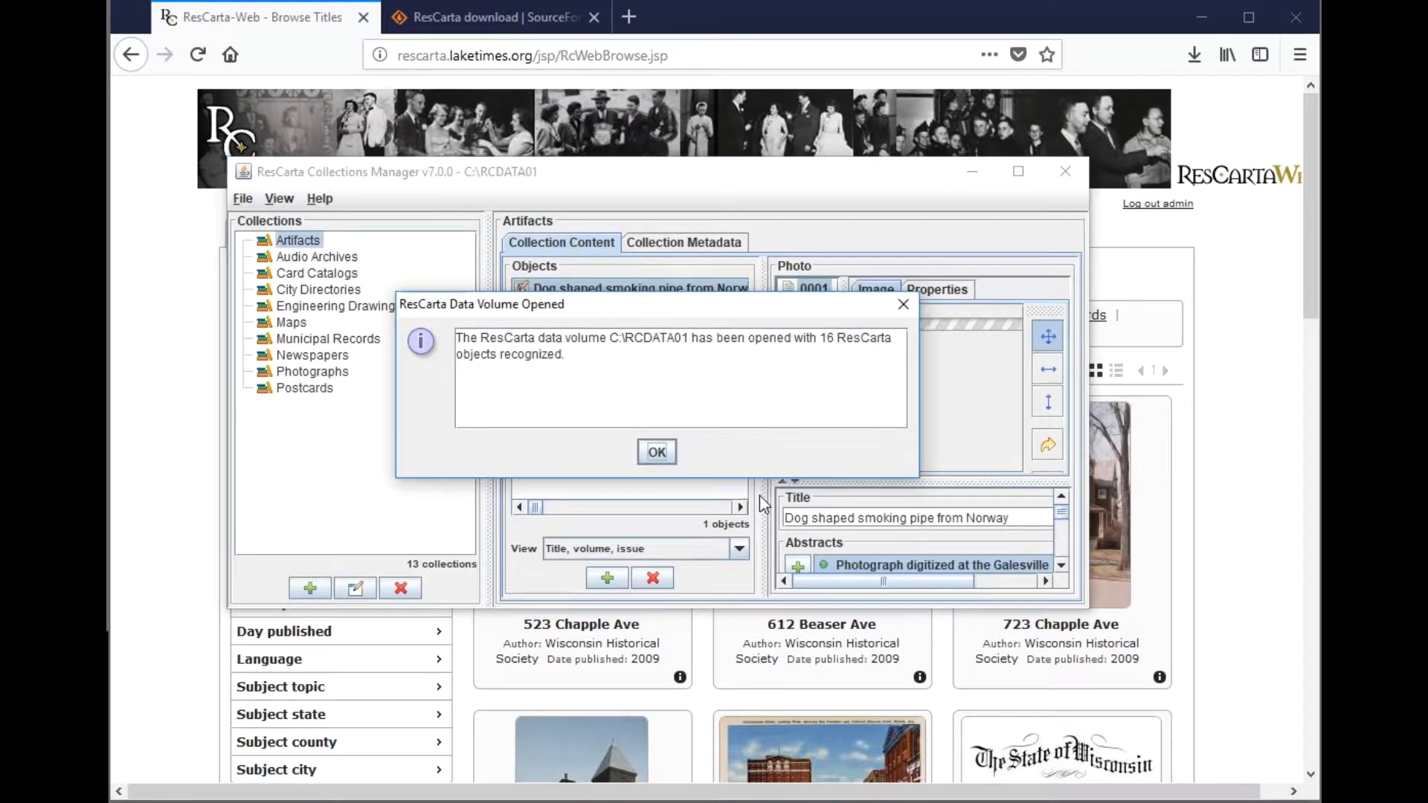
pyautogui.click(661, 453)
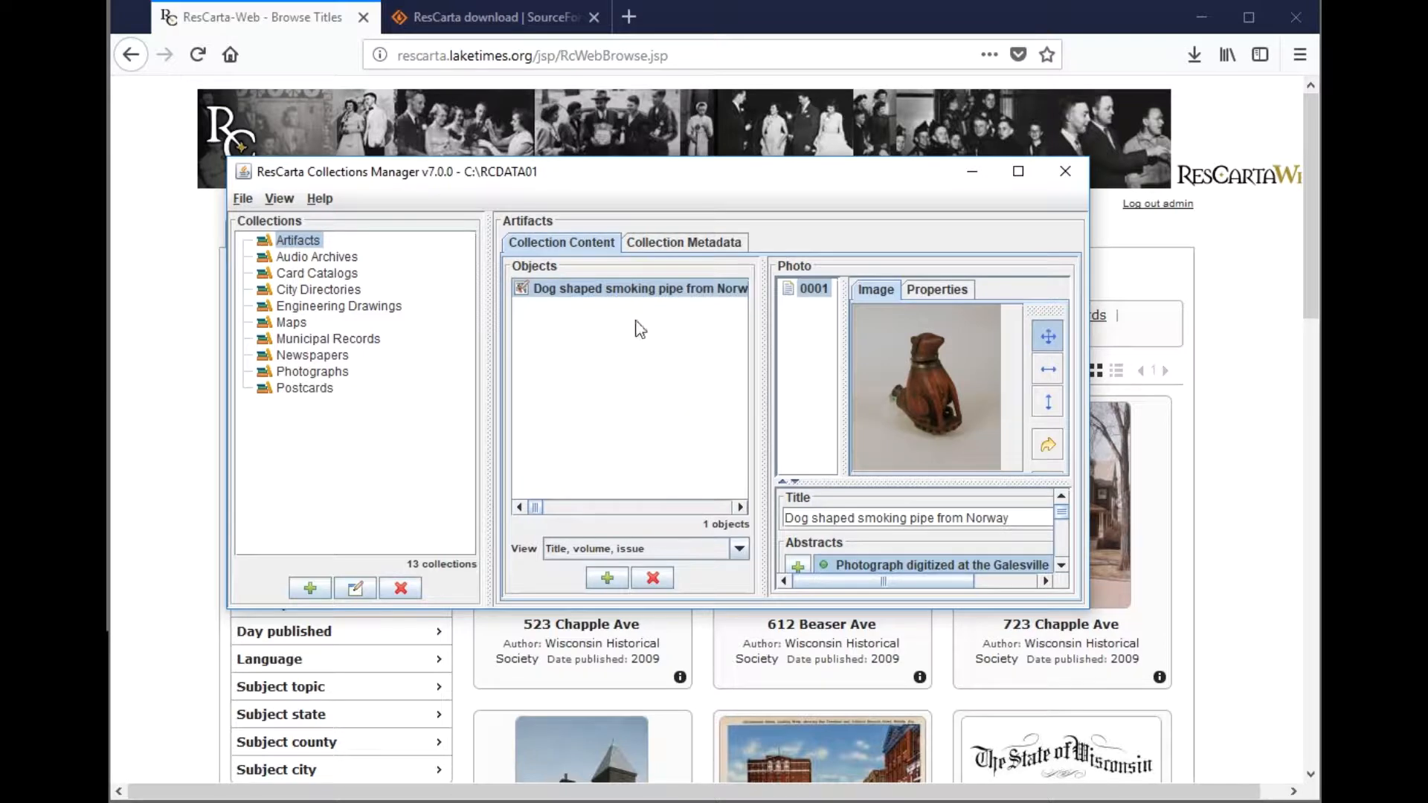
pyautogui.moveTo(591, 184); pyautogui.dragTo(625, 223)
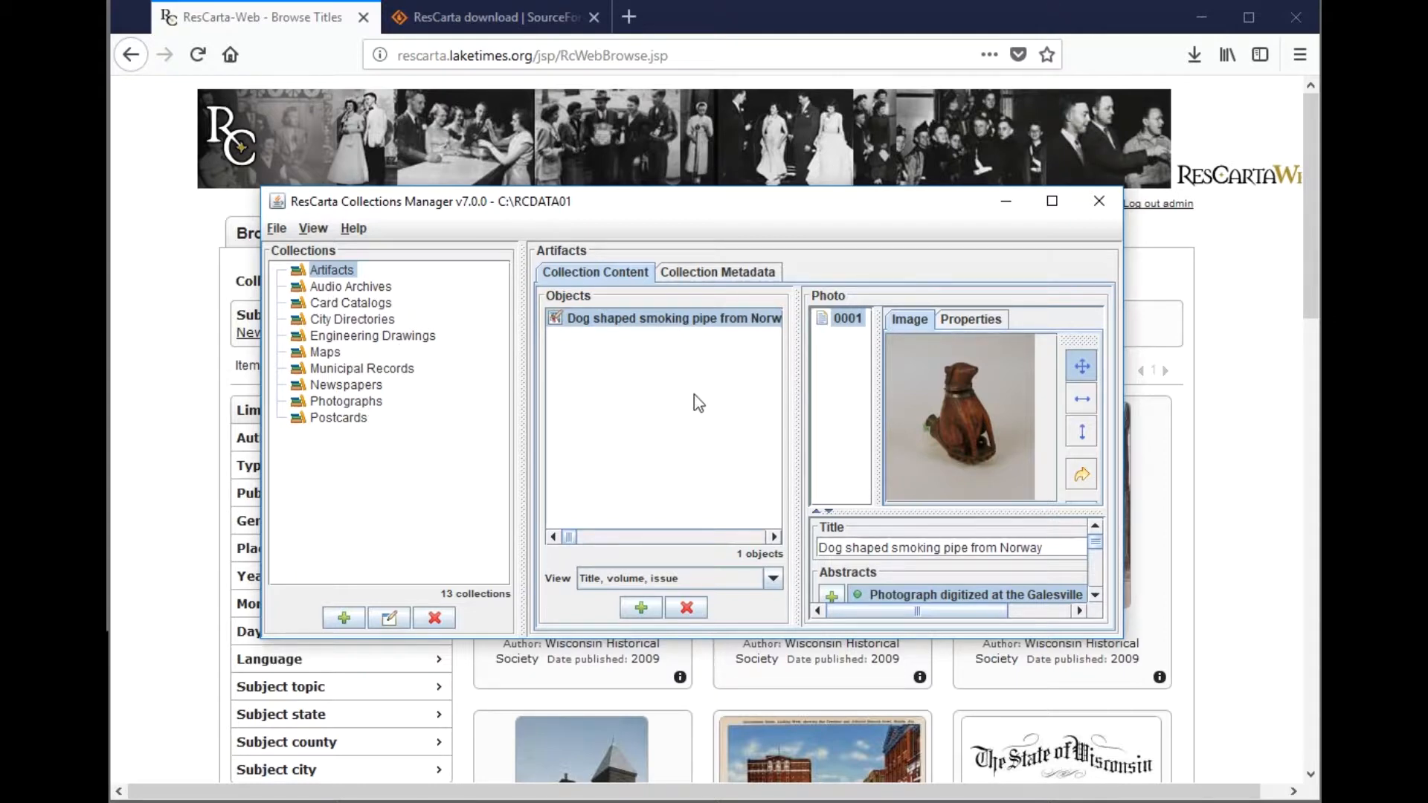
# - Exit the Collections Manager and confirm quitting
pyautogui.click(276, 228)
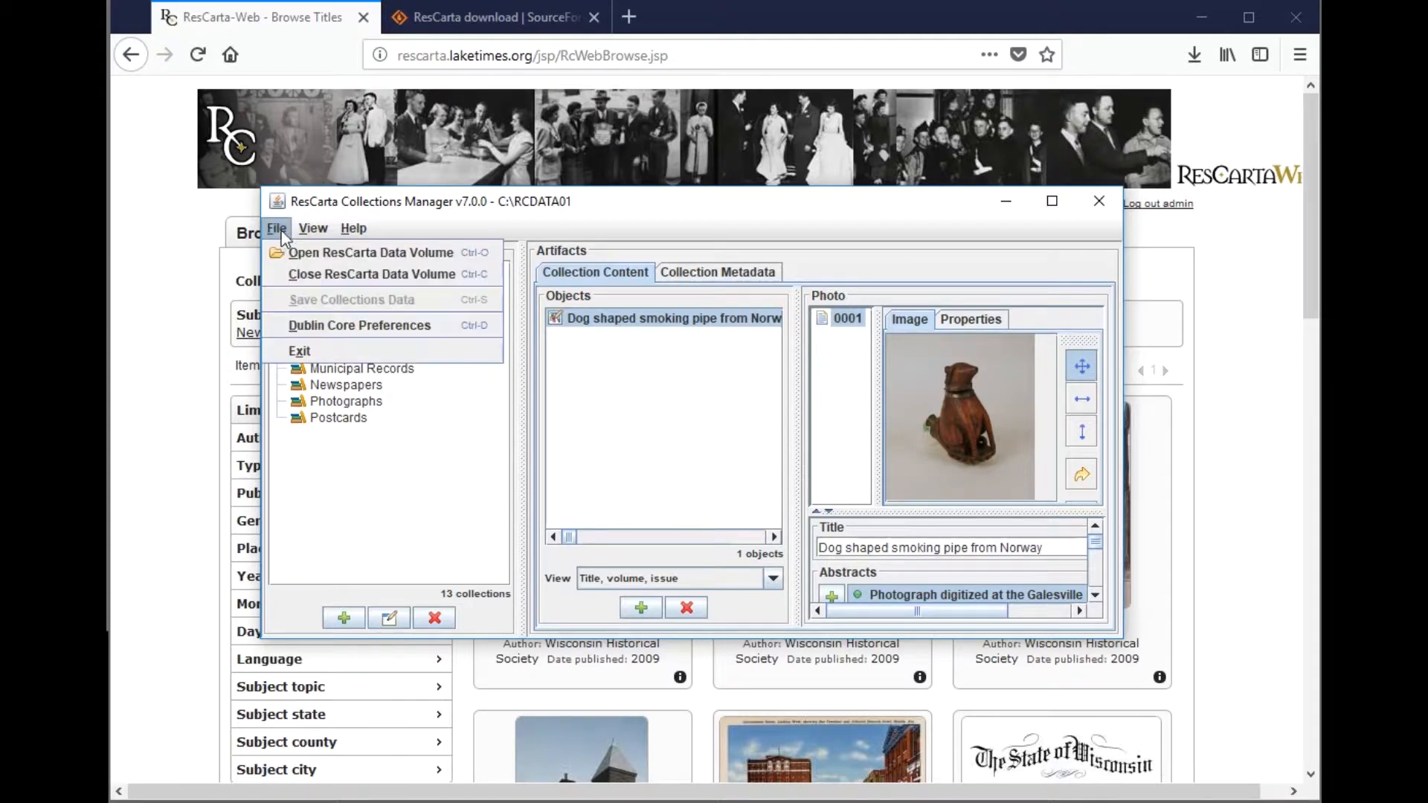
pyautogui.click(306, 351)
pyautogui.click(656, 507)
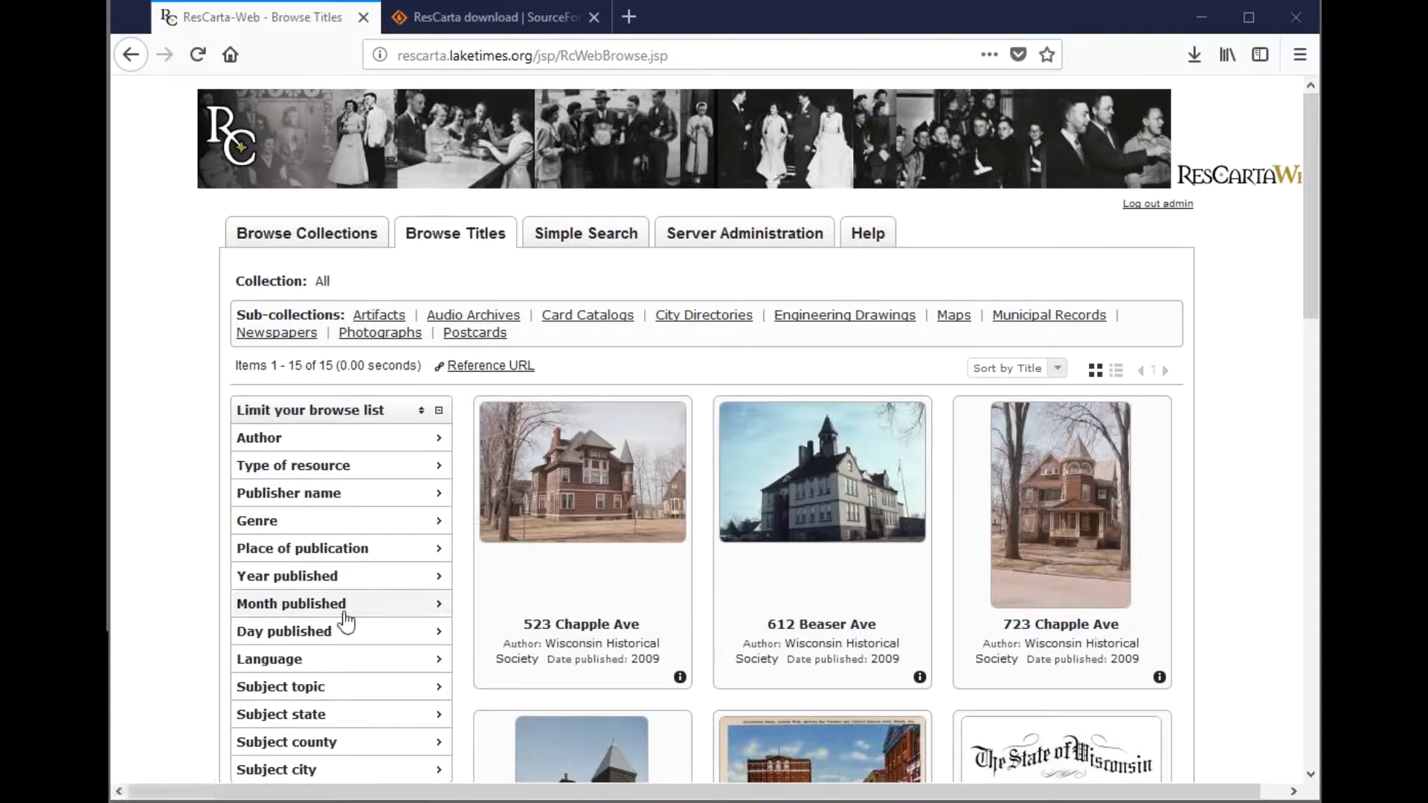
# - Launch 6 - Indexer 7.0.0 from the ResCarta Tools 7.0.0 Start menu group
pyautogui.moveTo(115, 801)
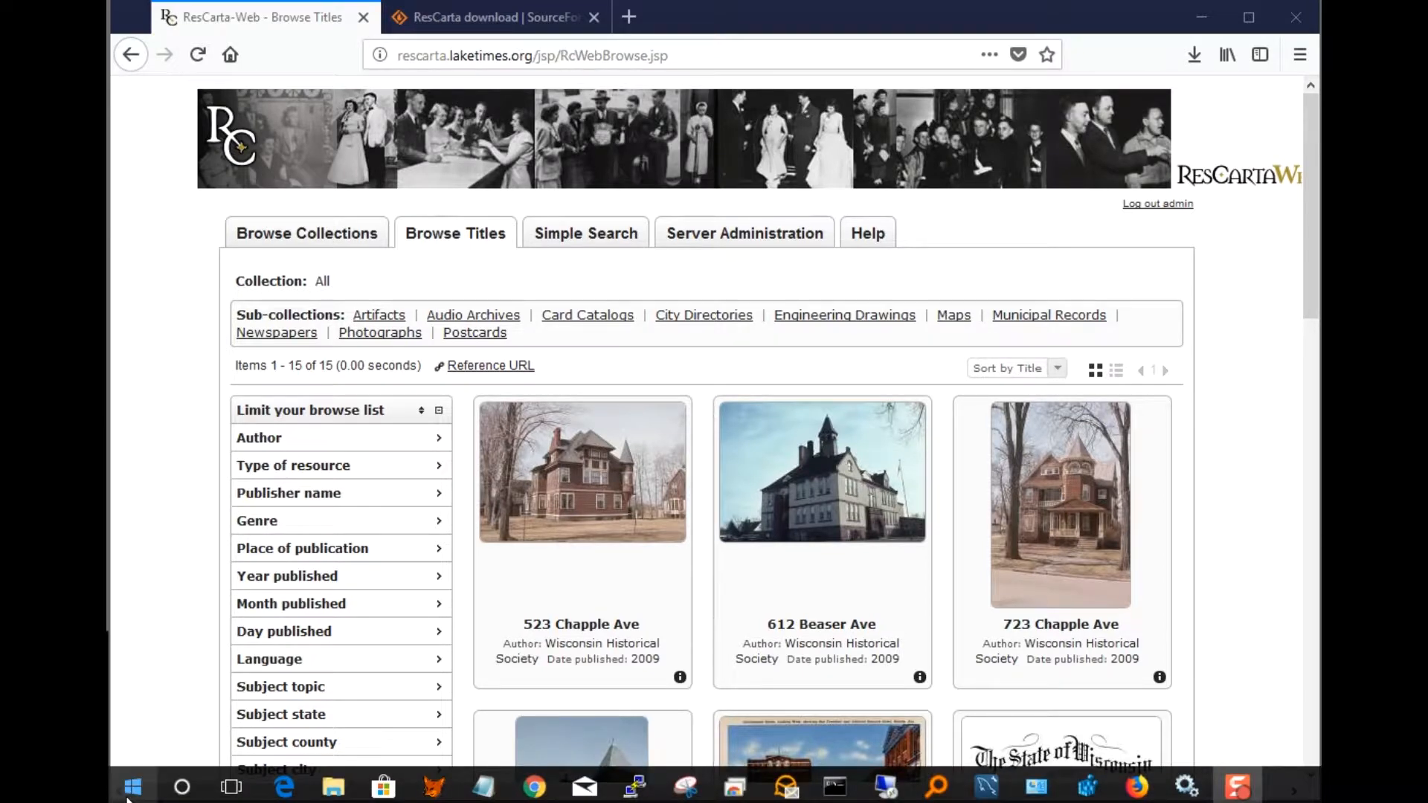
pyautogui.click(128, 799)
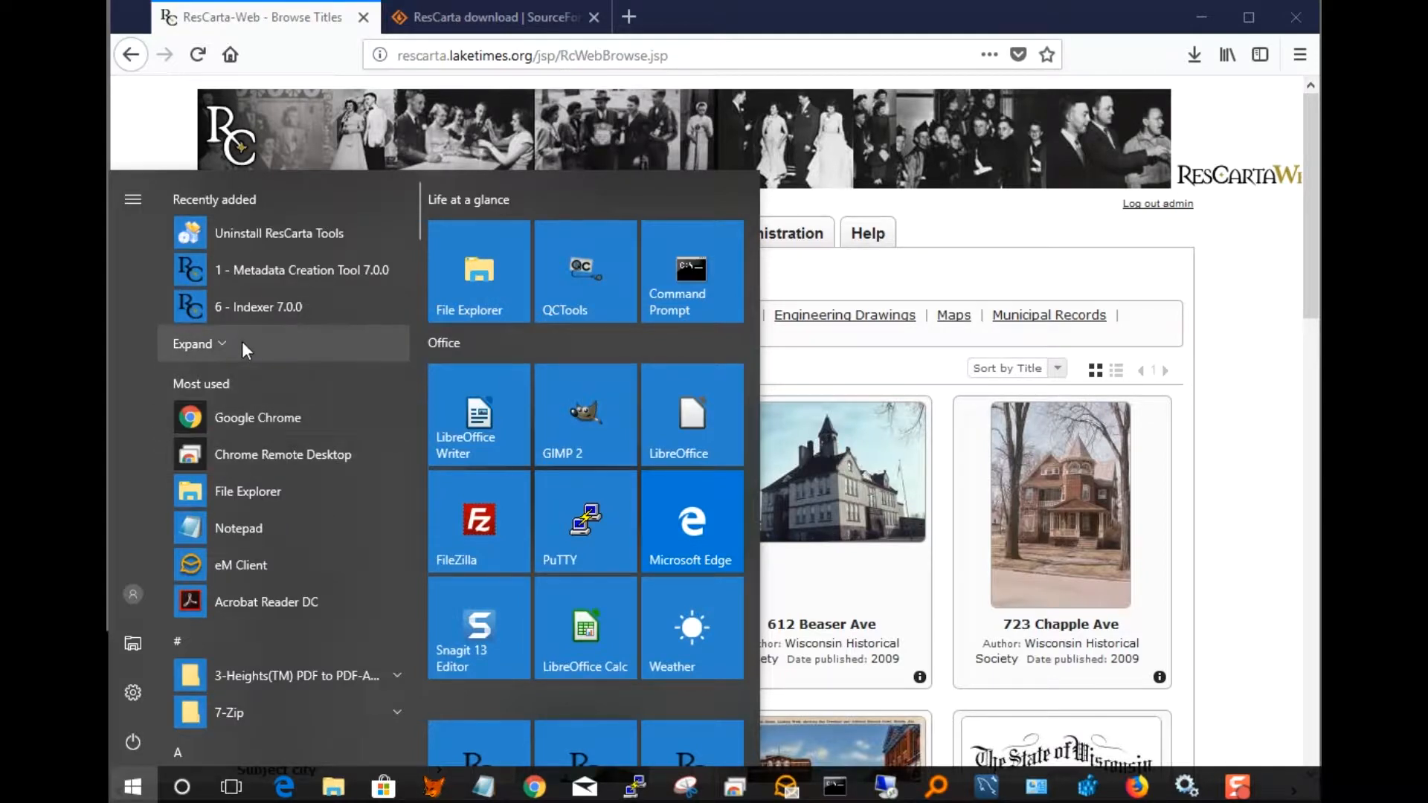
pyautogui.click(183, 640)
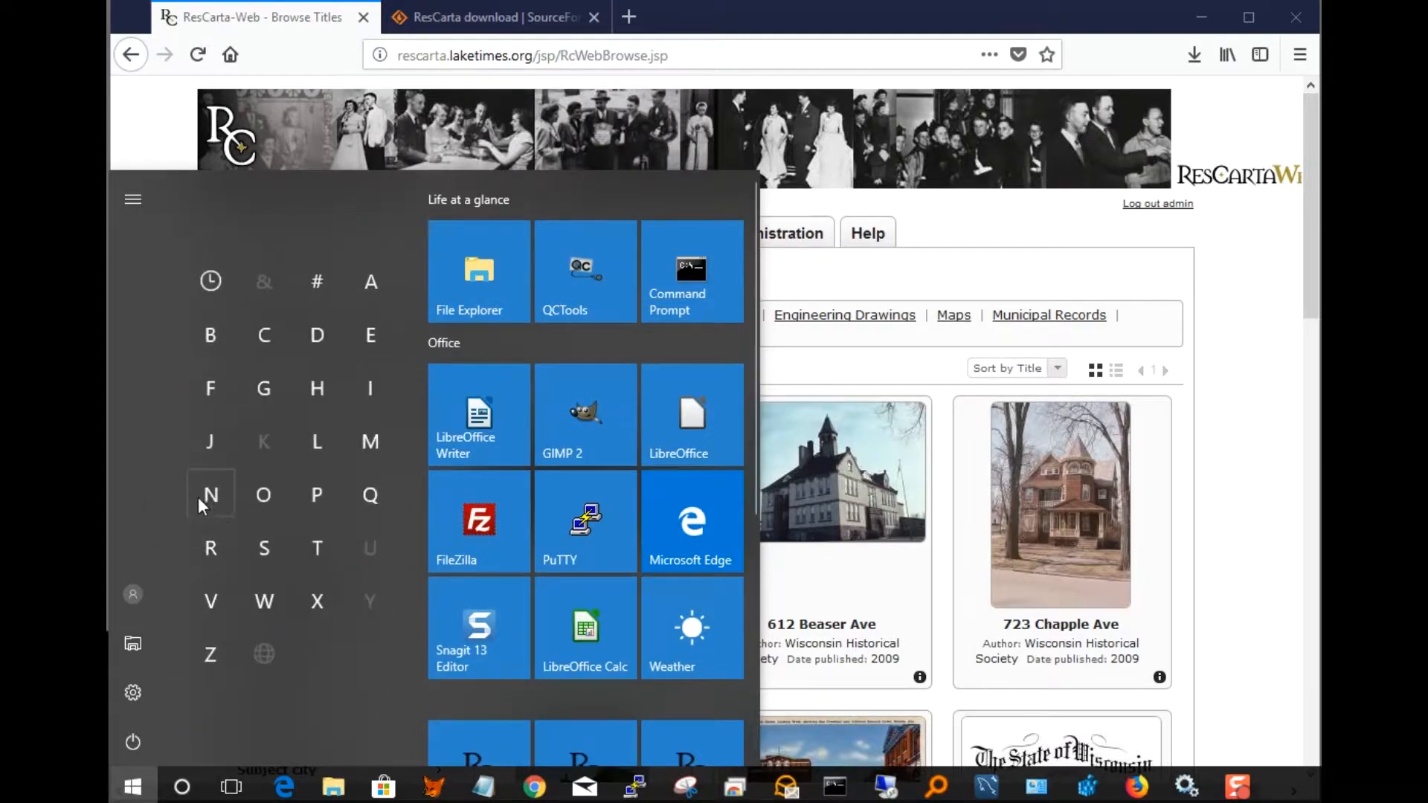
pyautogui.click(211, 548)
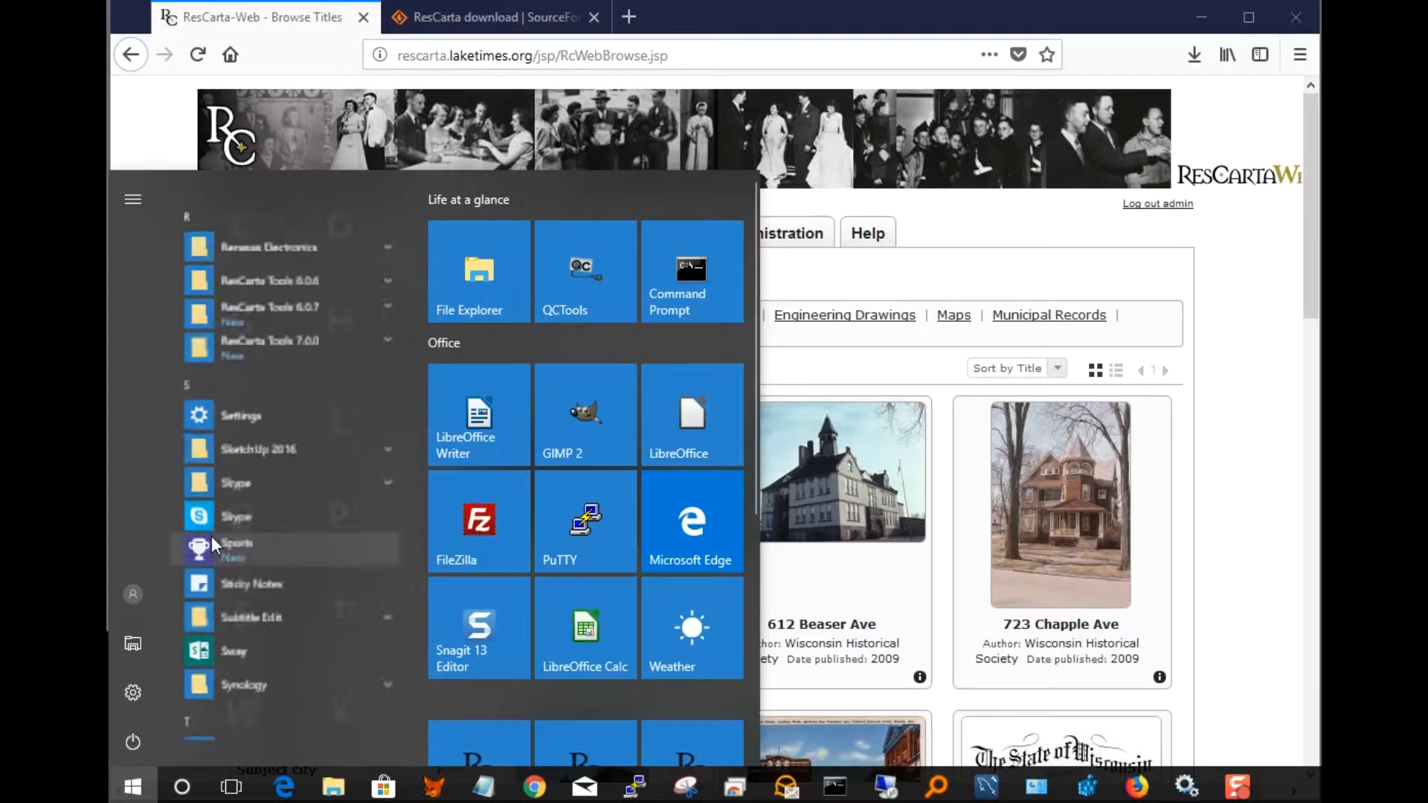
pyautogui.click(312, 340)
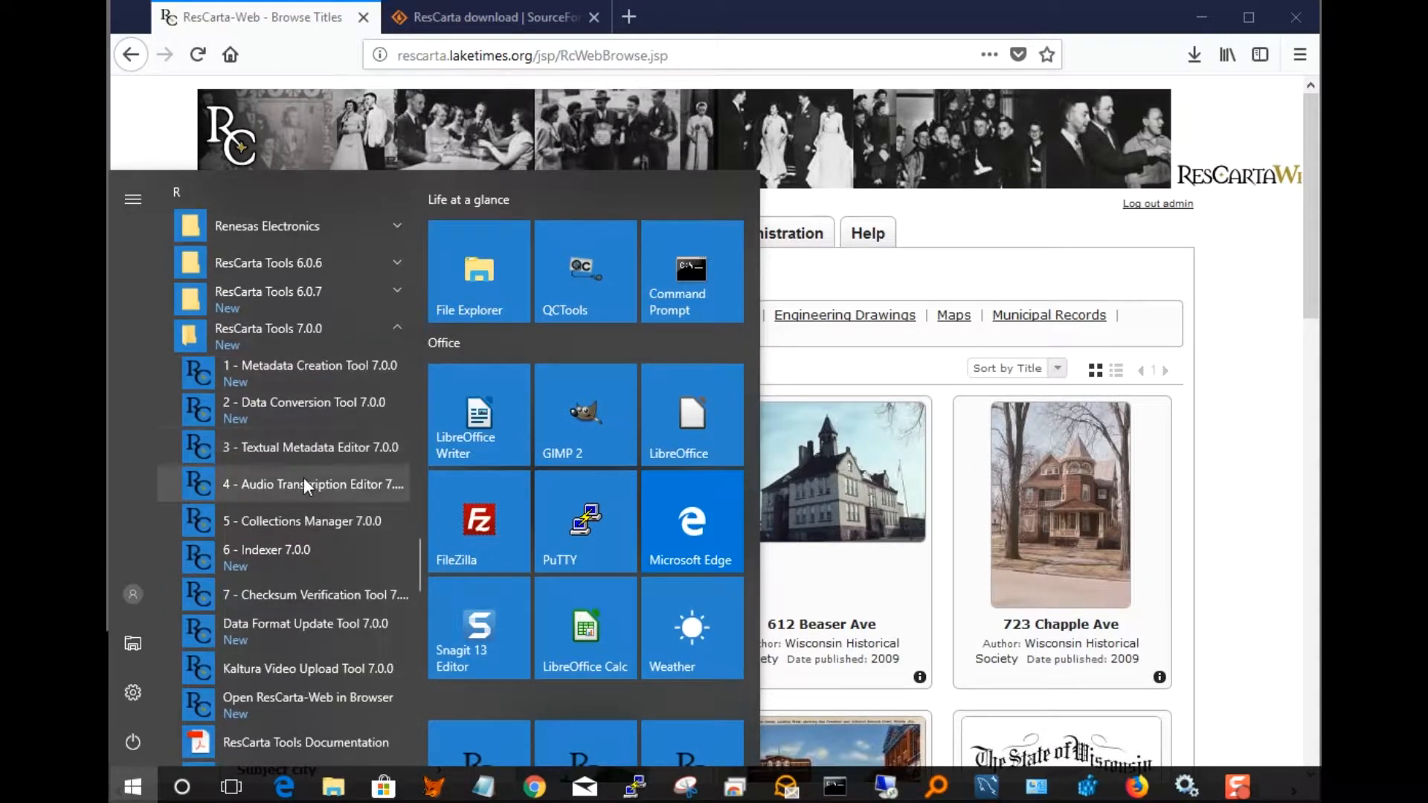
pyautogui.click(302, 547)
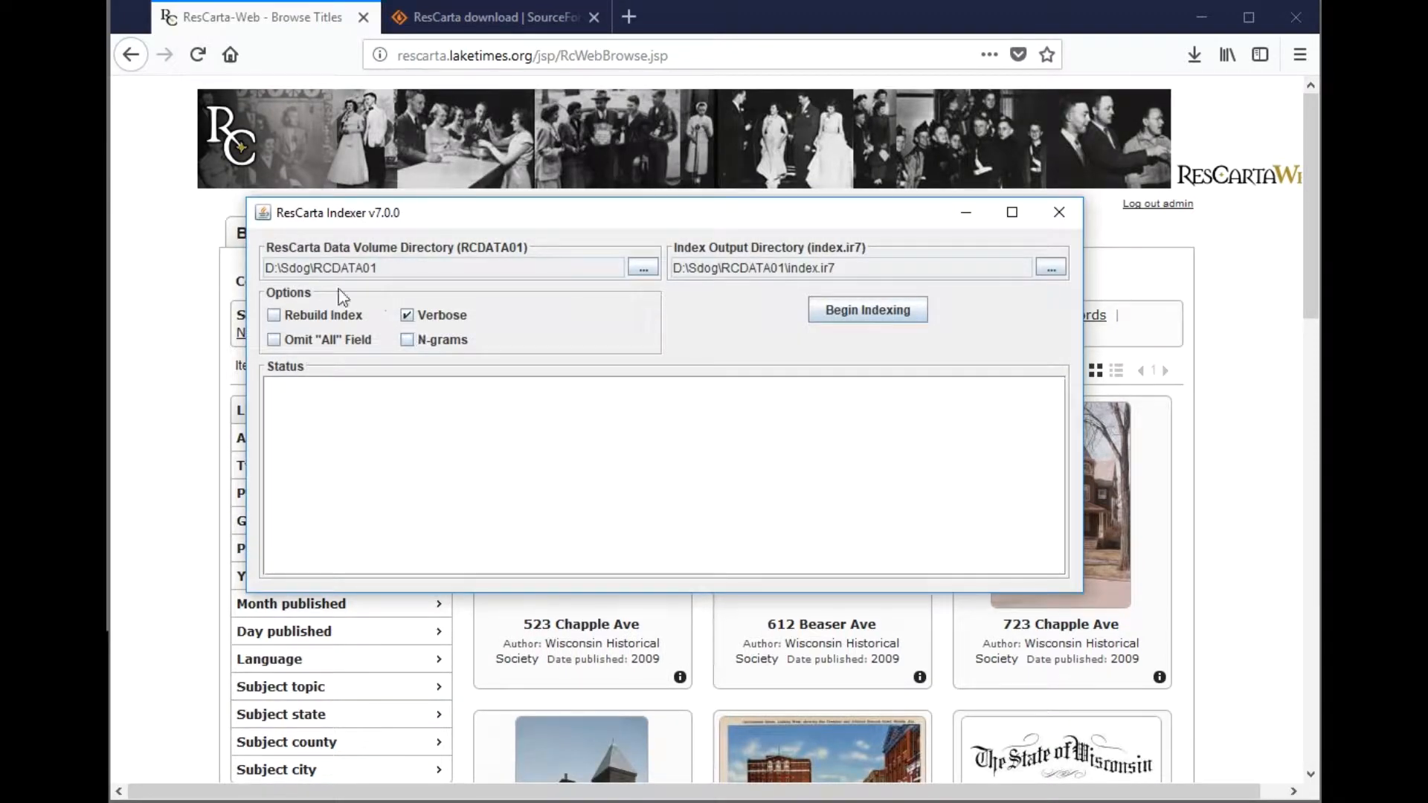
# - Choose the RCDATA01 folder on OS (C:) as the Indexer's data volume directory
pyautogui.click(632, 271)
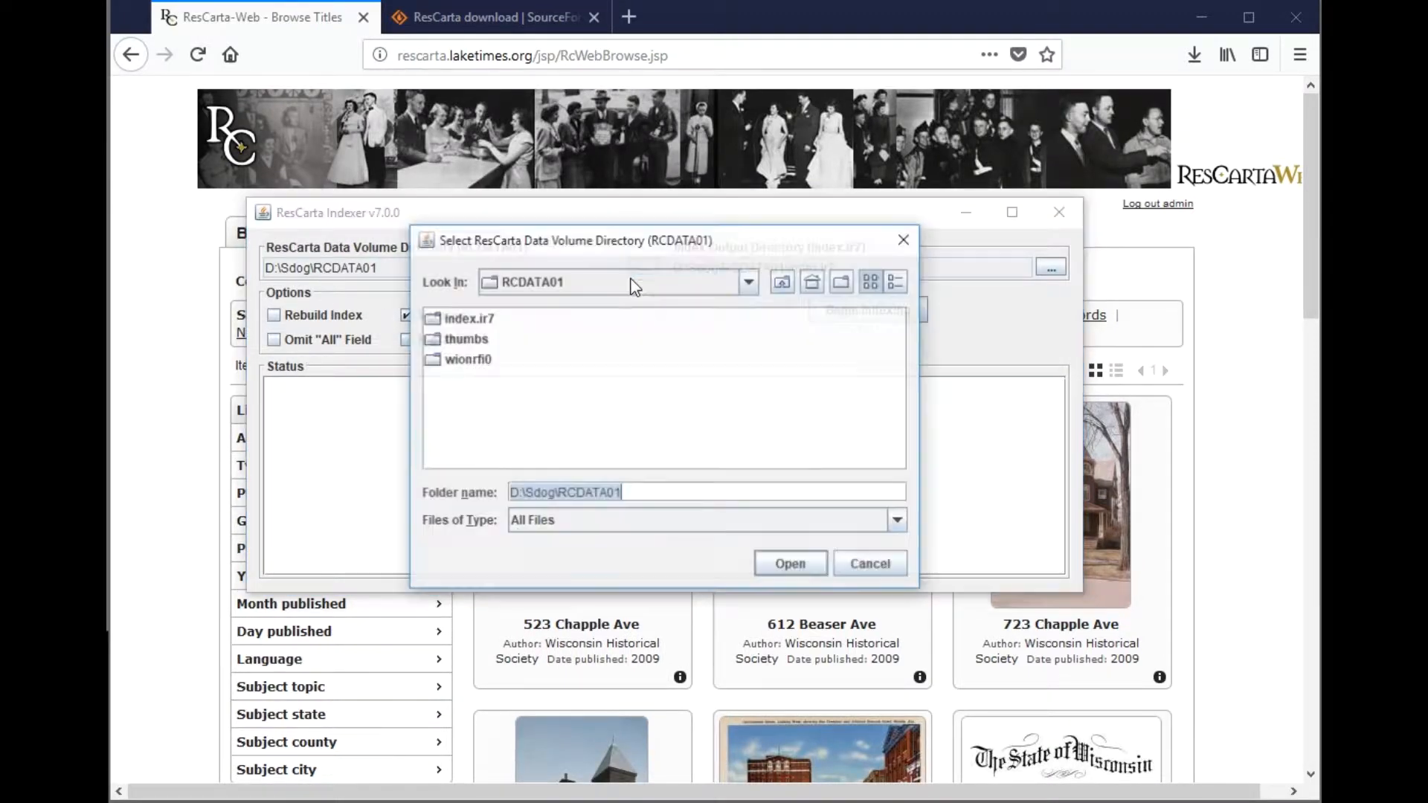
pyautogui.click(748, 286)
pyautogui.moveTo(756, 370); pyautogui.dragTo(756, 342)
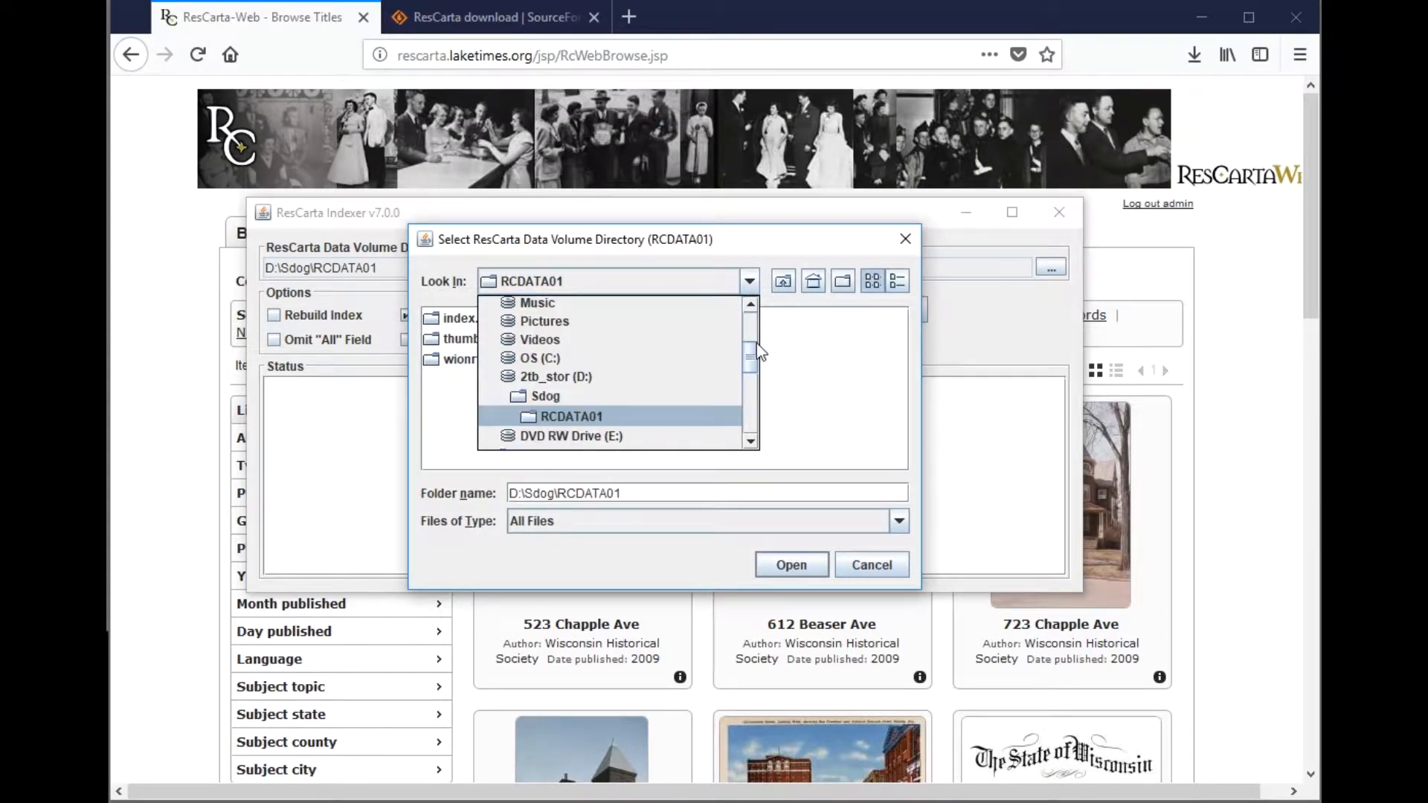
pyautogui.click(576, 359)
pyautogui.click(617, 442)
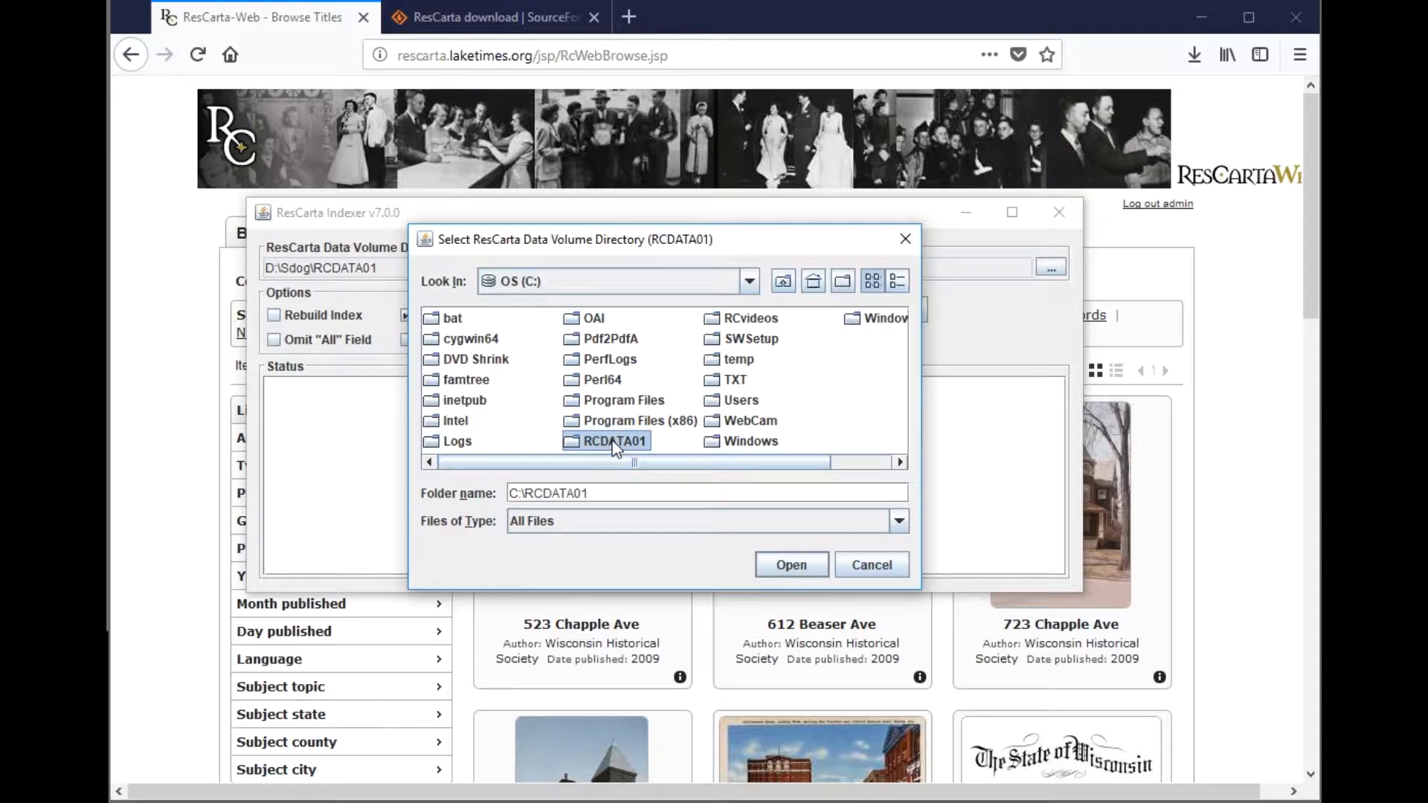
pyautogui.click(791, 567)
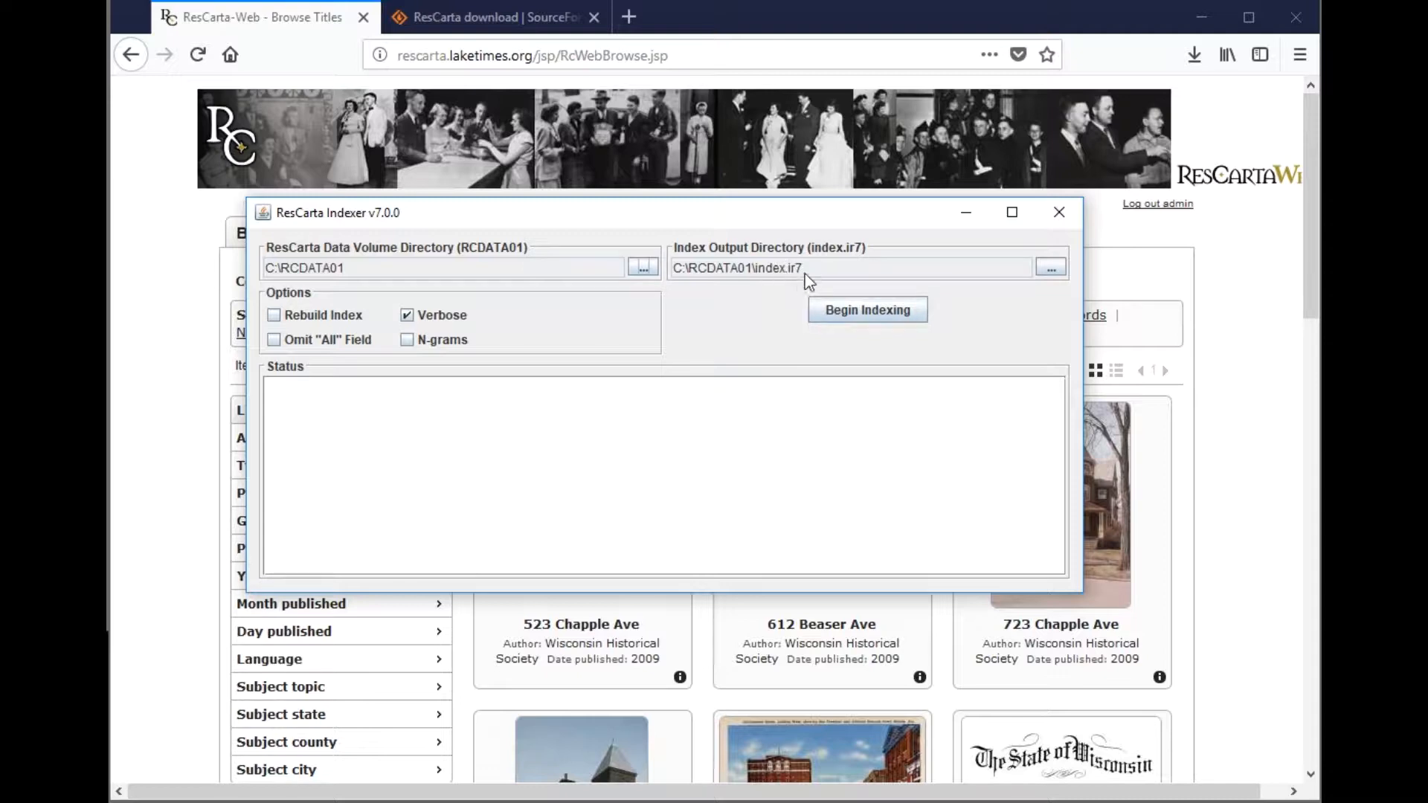
# - Browse to C:\RCDATA01 and accept it as the index output location
pyautogui.click(1049, 269)
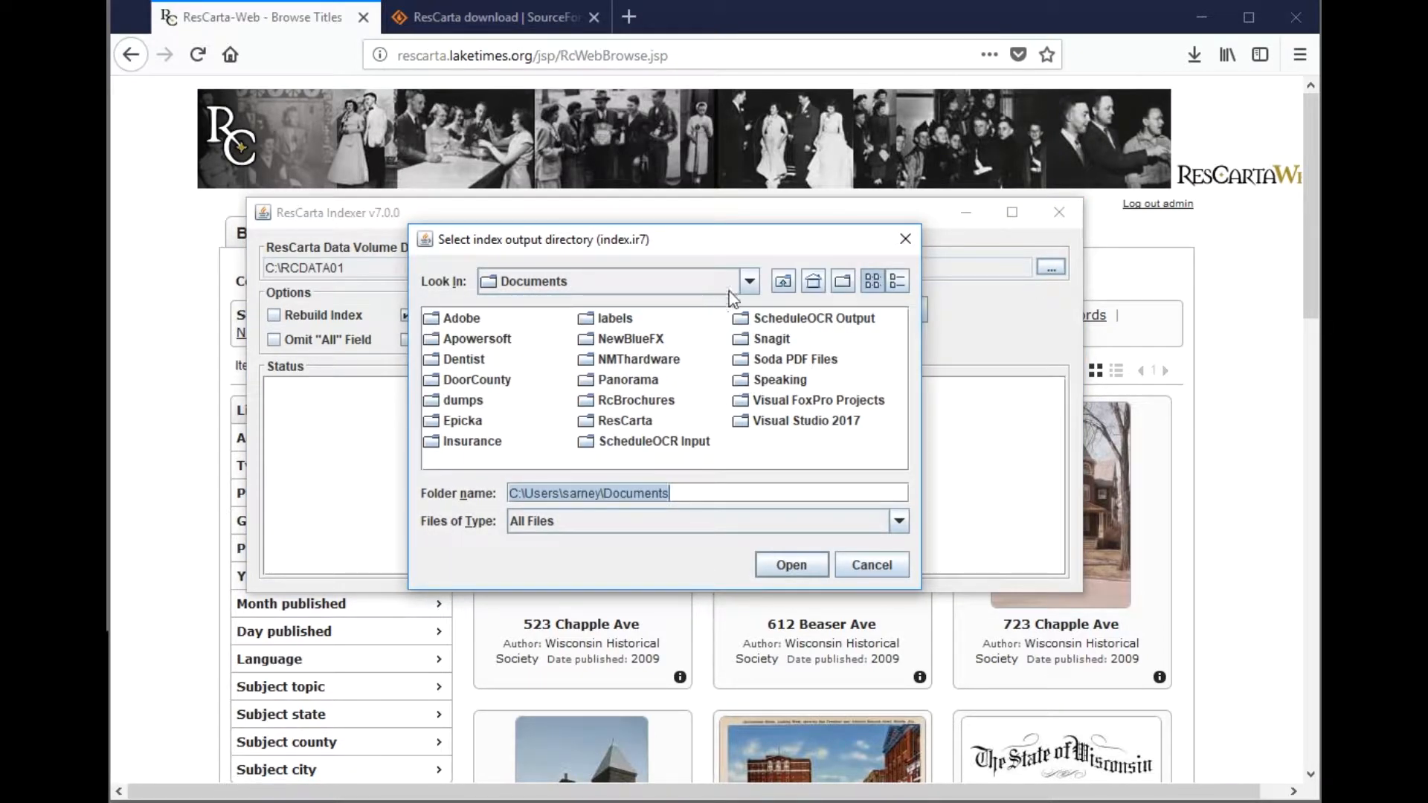
pyautogui.click(749, 282)
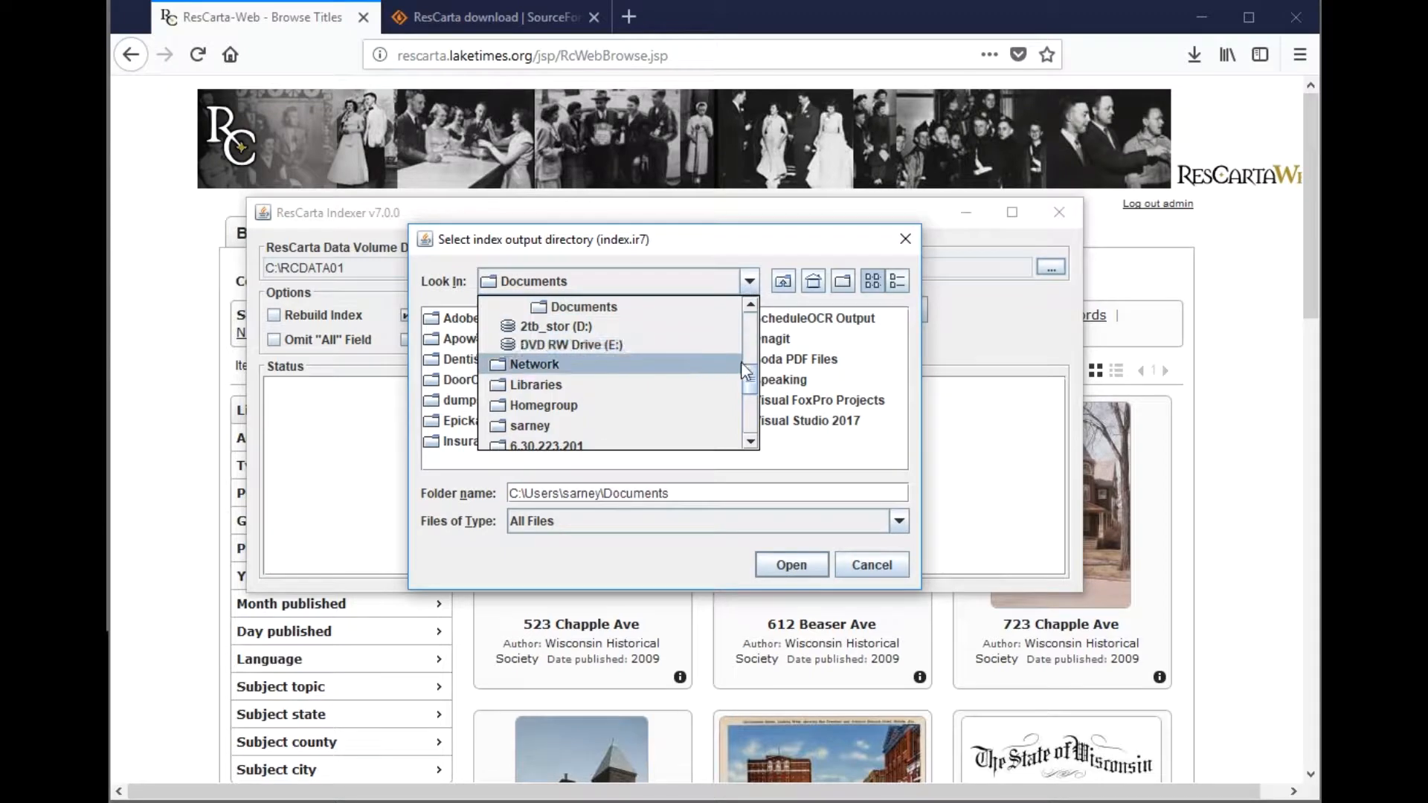
pyautogui.scroll(3, 743, 371)
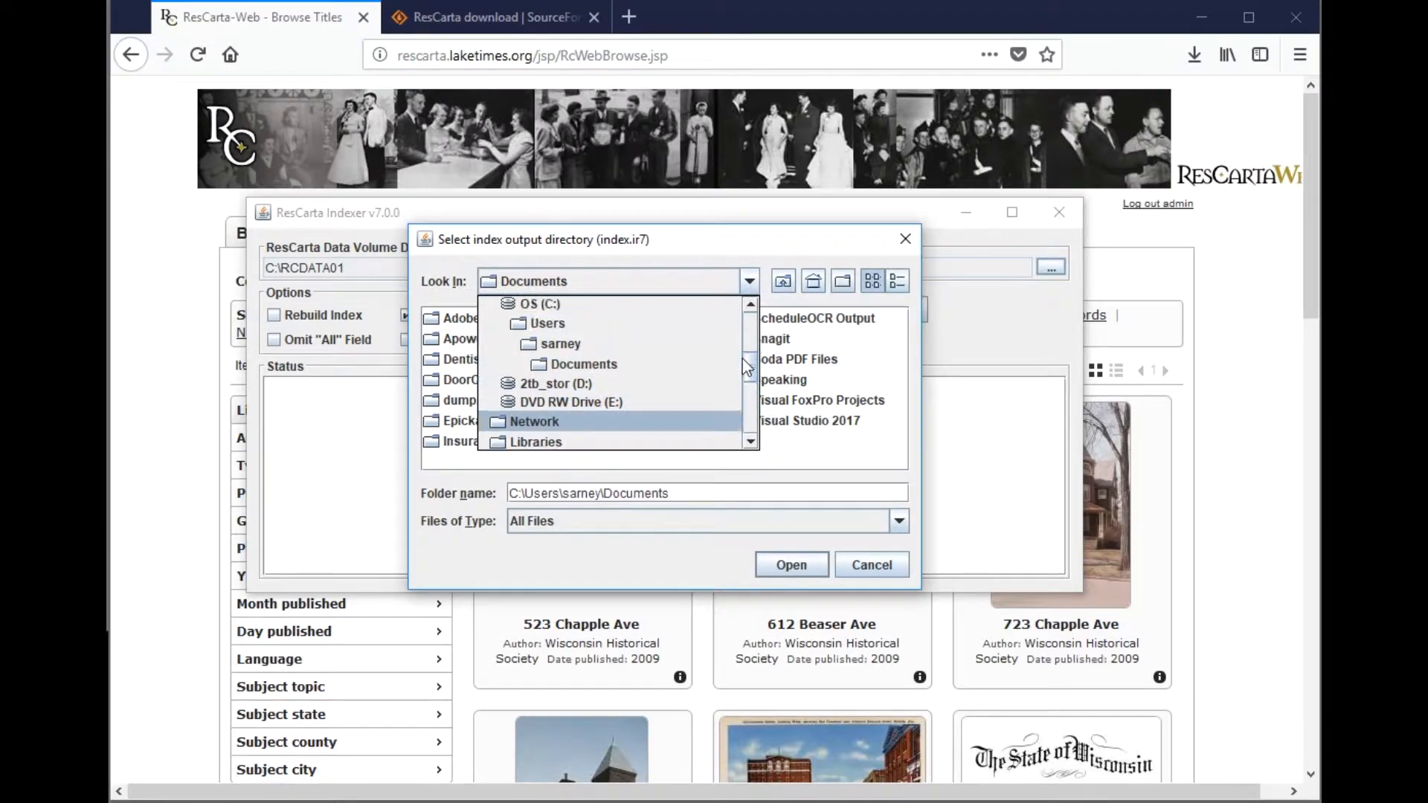
pyautogui.click(575, 305)
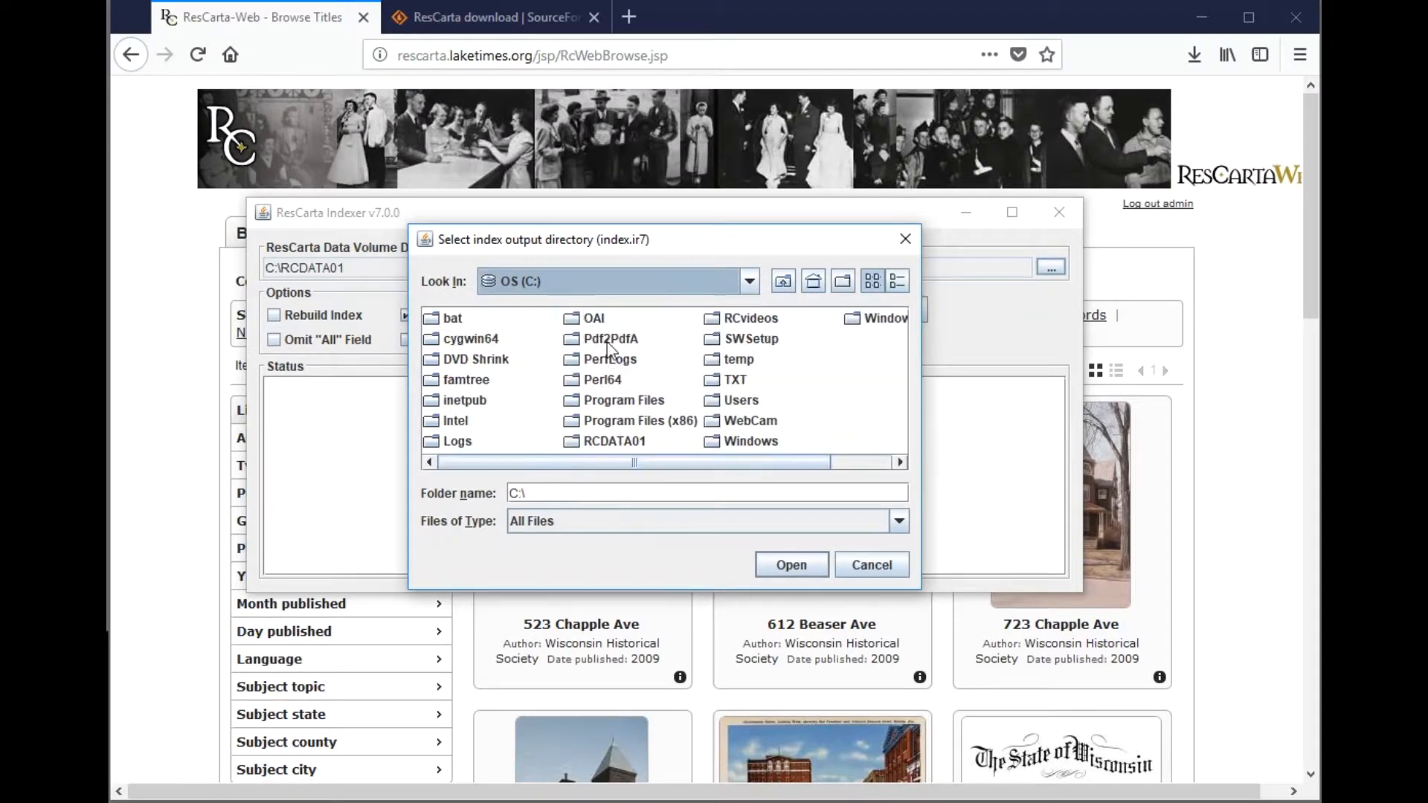
pyautogui.doubleClick(638, 440)
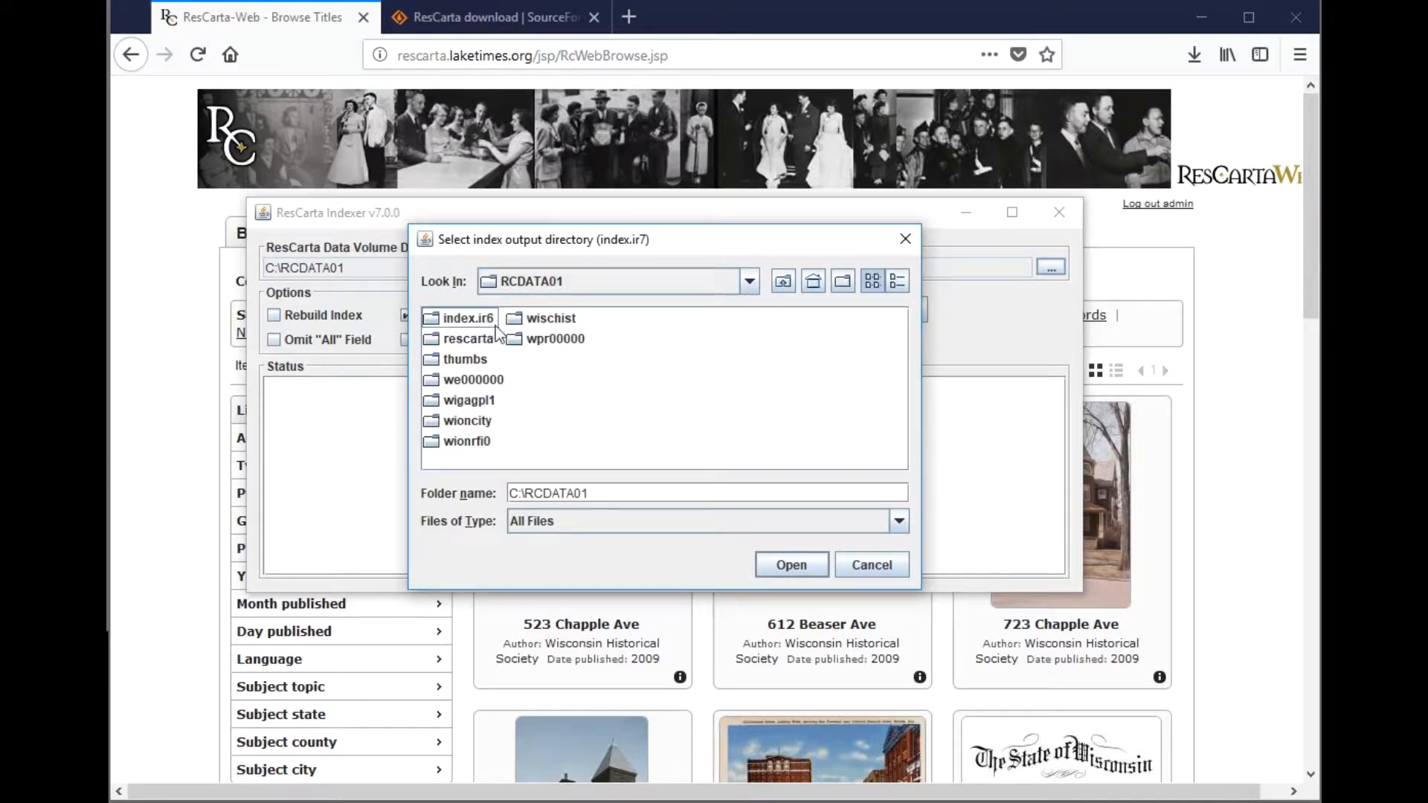
pyautogui.click(783, 562)
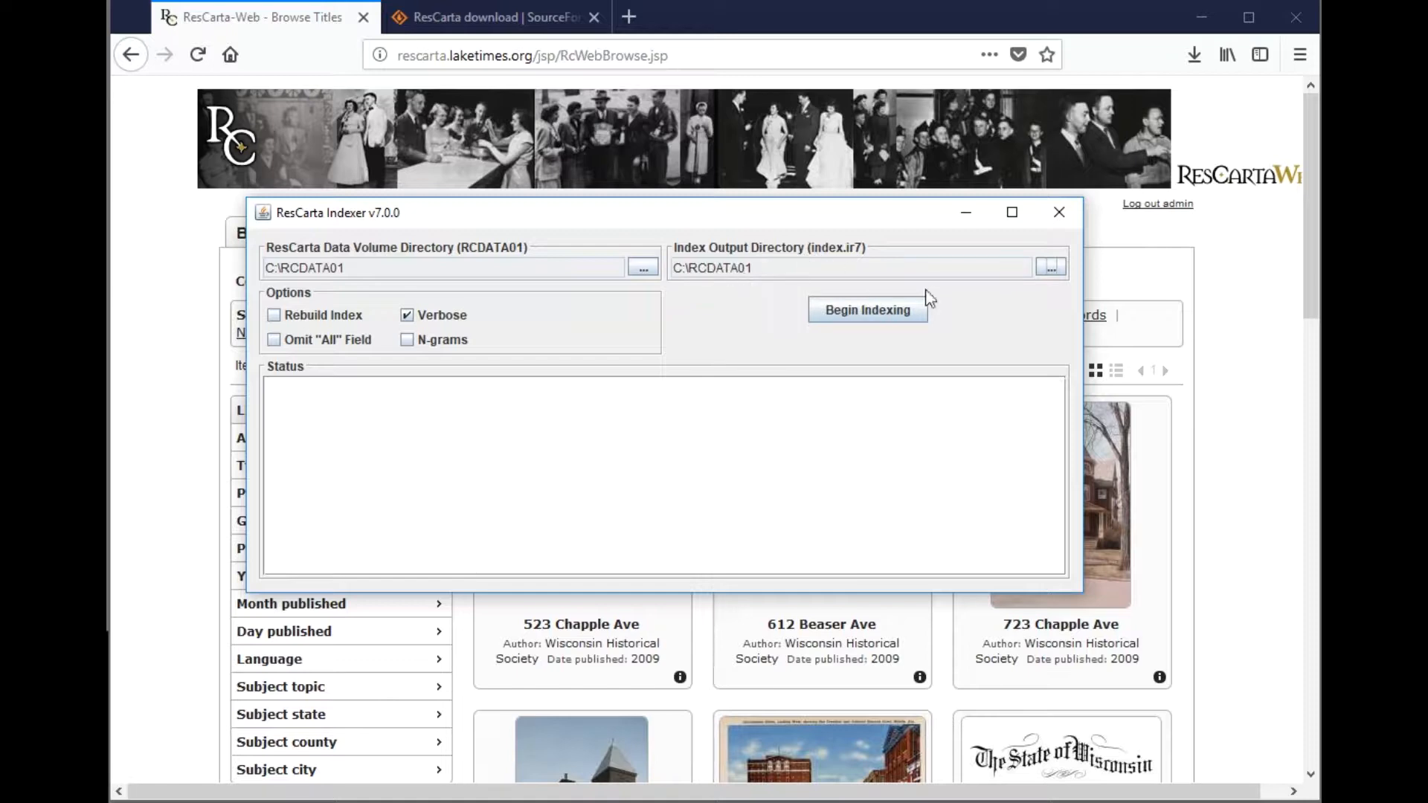
# - Rename the index.ir6 output folder to index.ir7 and confirm it
pyautogui.click(1051, 267)
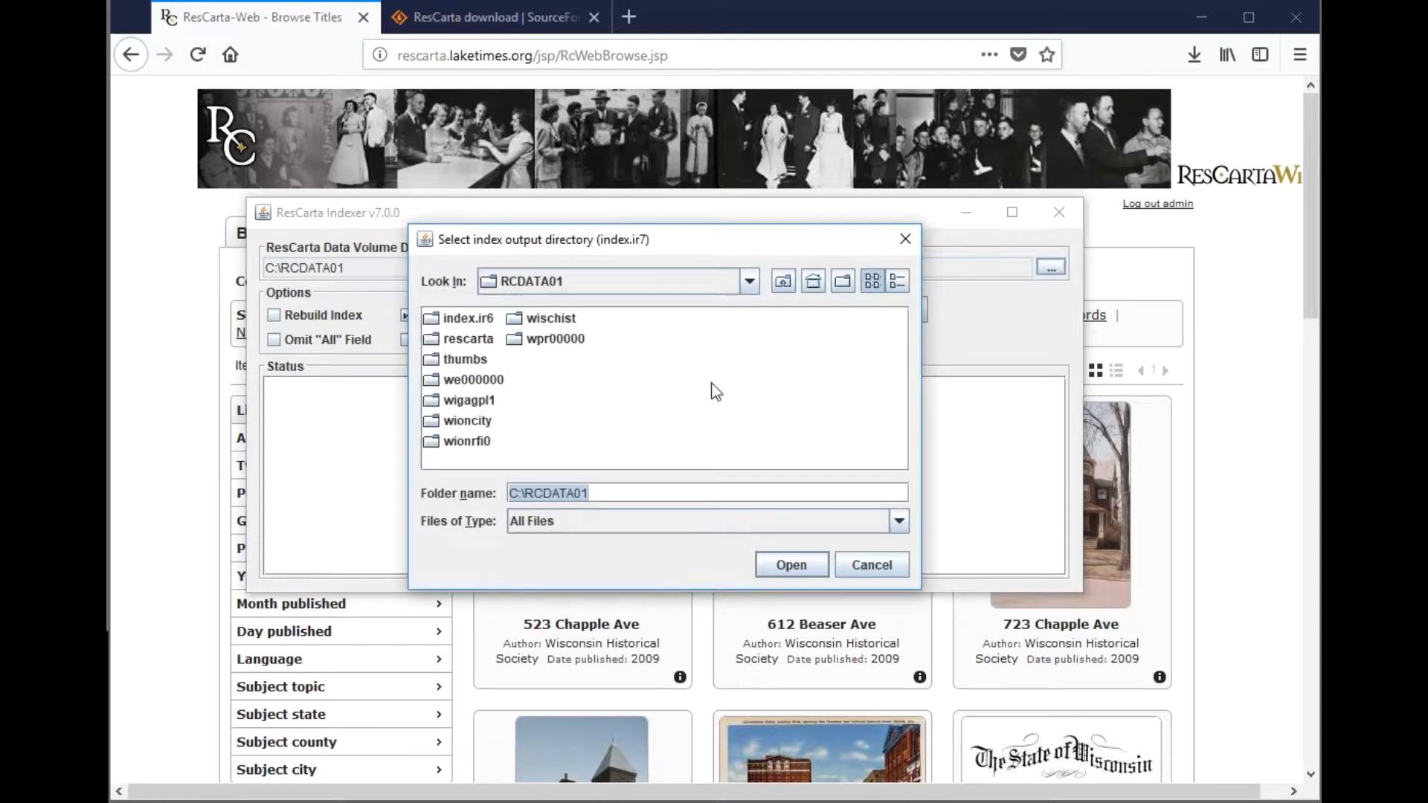
pyautogui.click(468, 318)
pyautogui.click(653, 493)
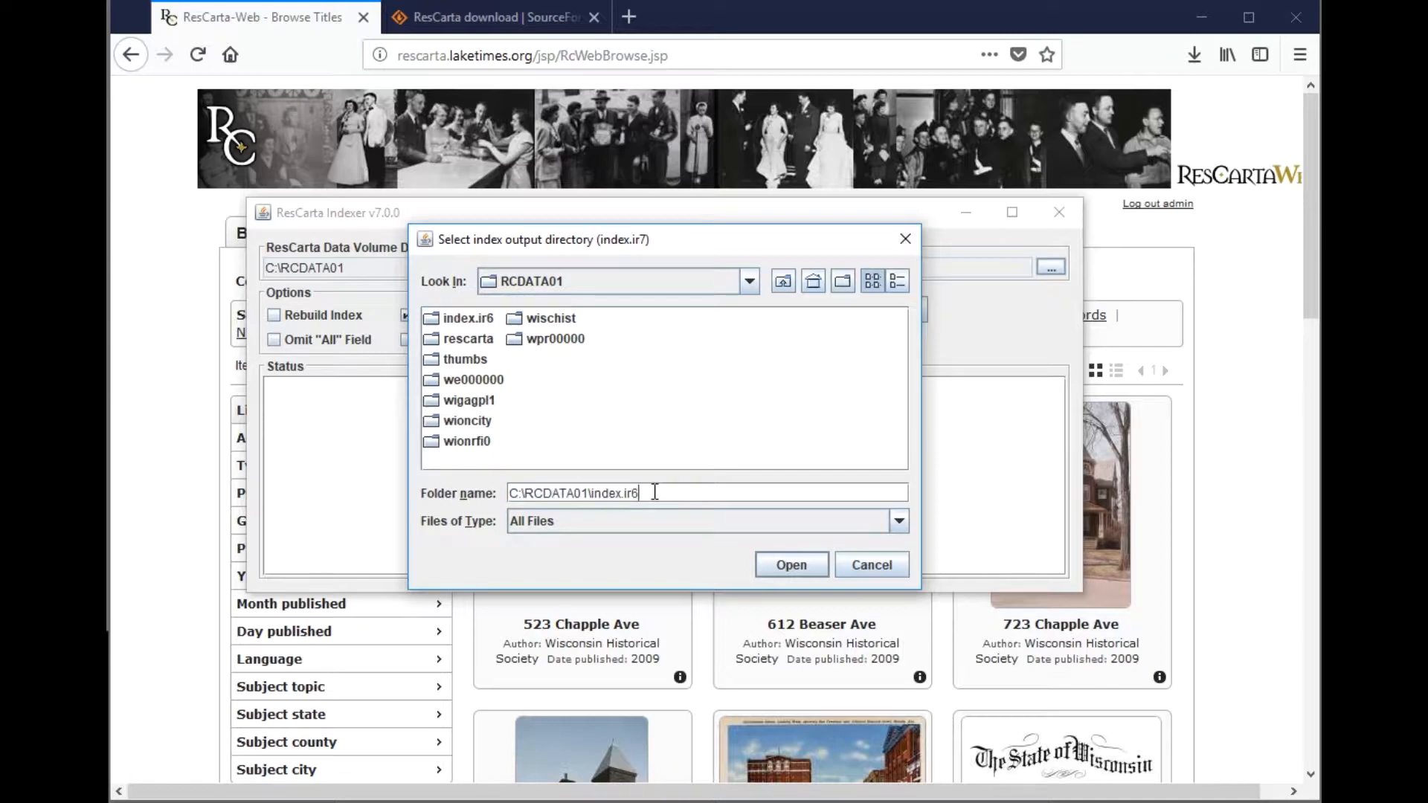
pyautogui.press('BackSpace')
pyautogui.click(797, 561)
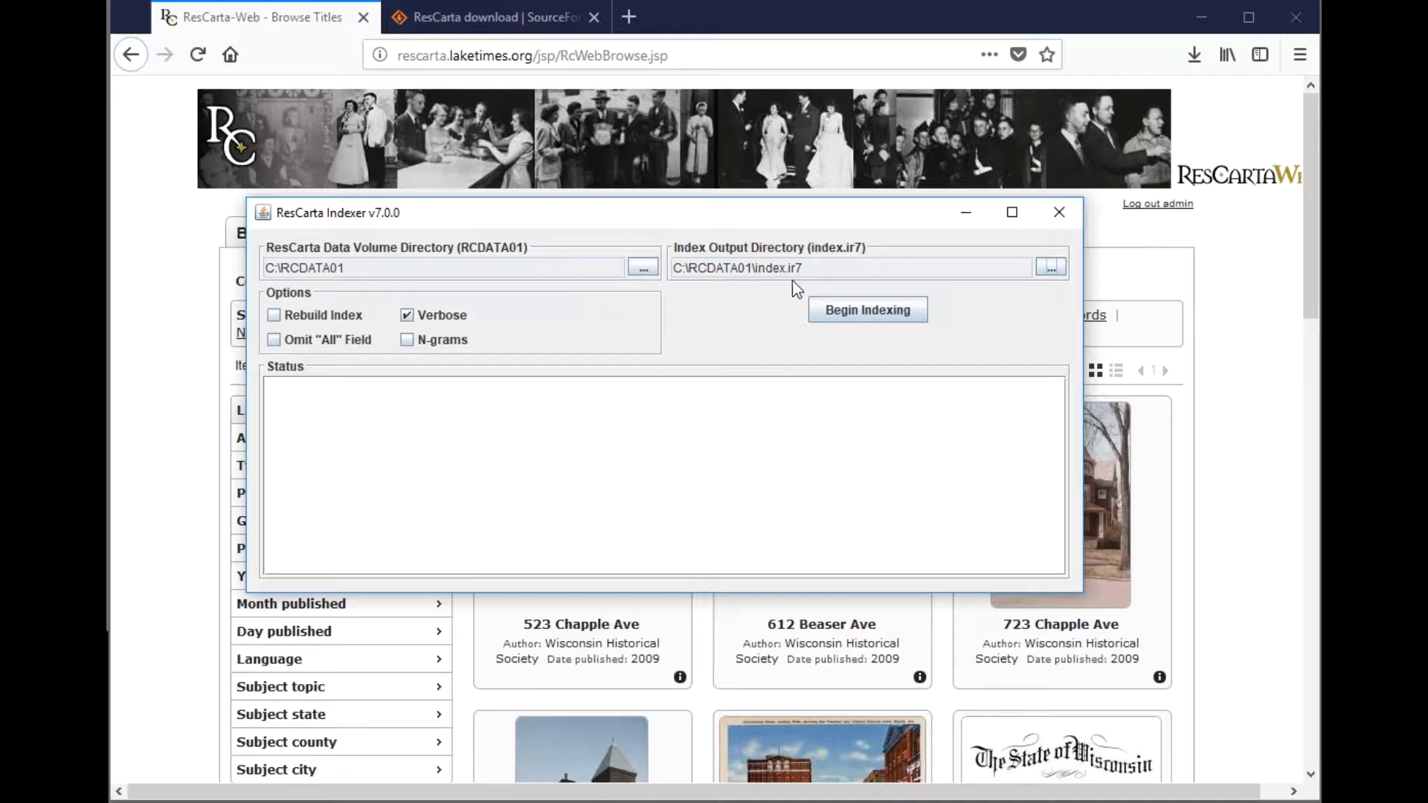
# - Begin indexing the 15 objects in C:\RCDATA01 and bring its folder up in File Explorer
pyautogui.click(875, 321)
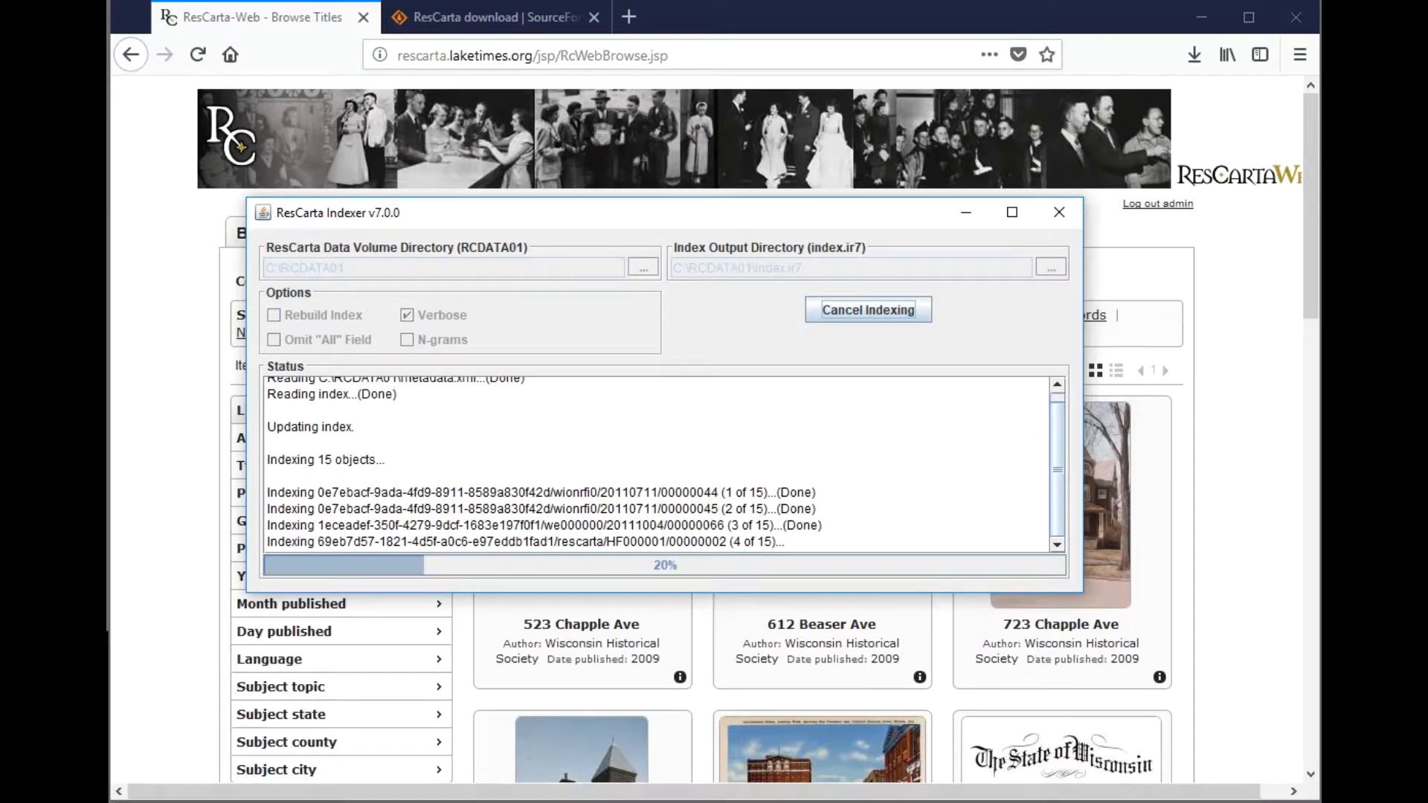
pyautogui.click(347, 797)
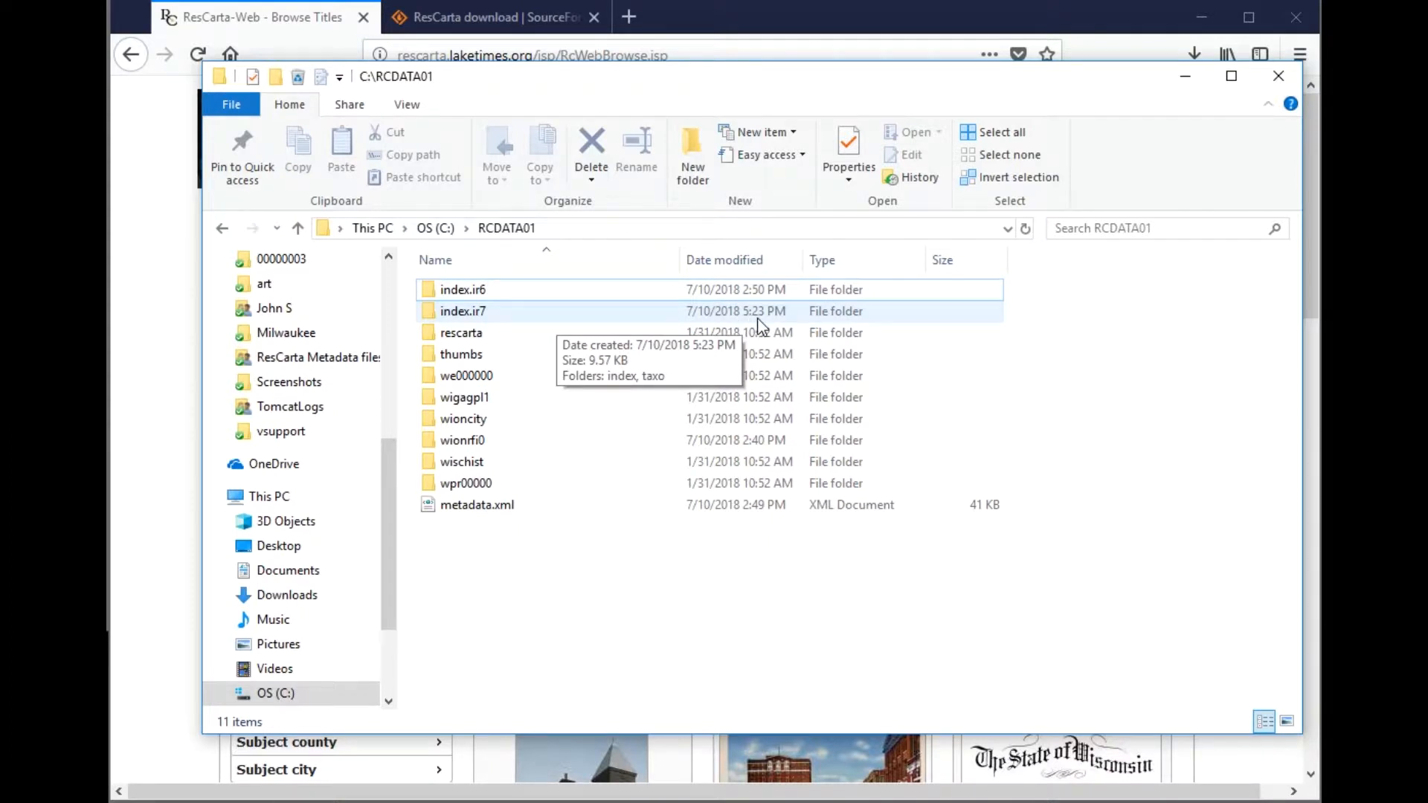
# - Confirm the new index.ir7 folder exists, hide Explorer, and close the finished ResCarta Indexer
pyautogui.click(476, 312)
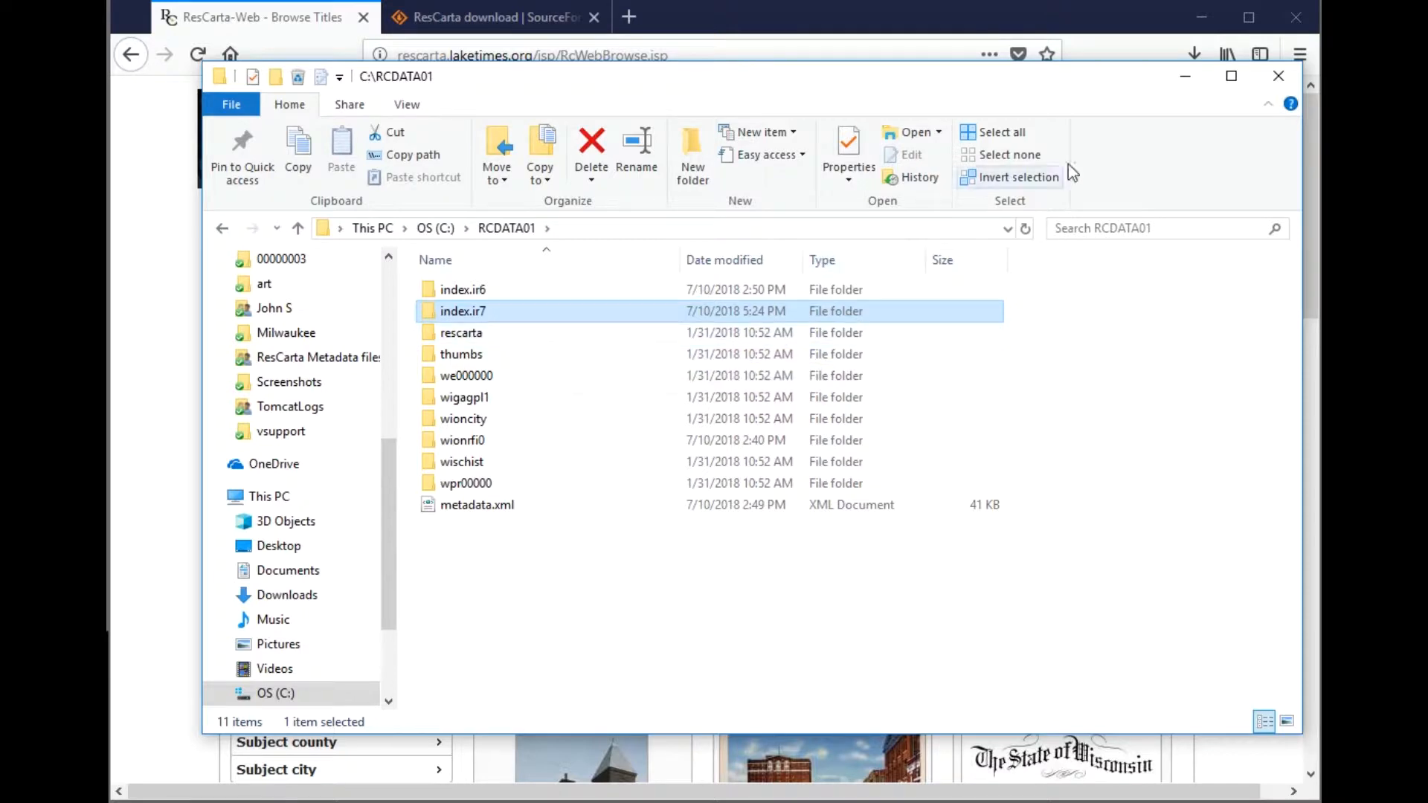
pyautogui.click(1189, 78)
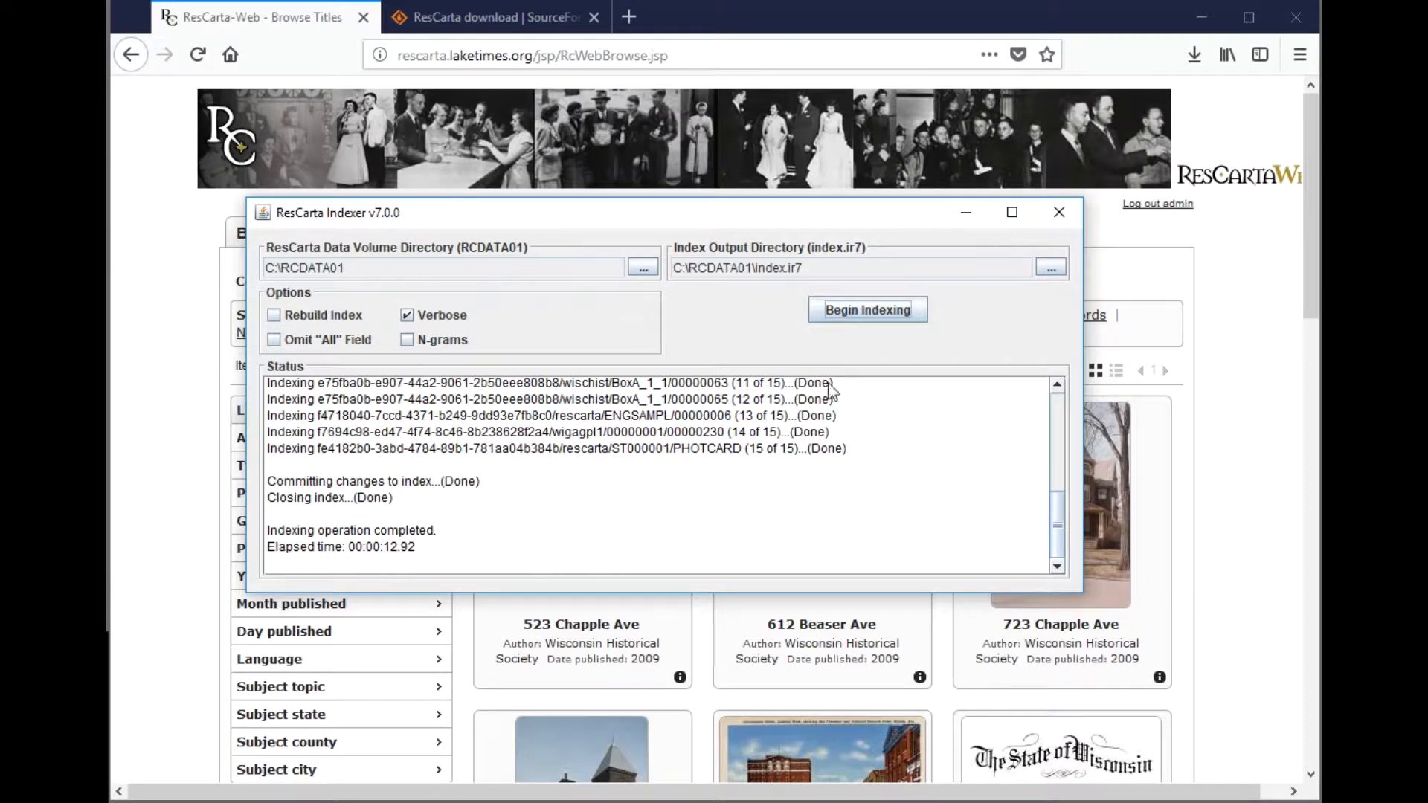
pyautogui.click(1061, 213)
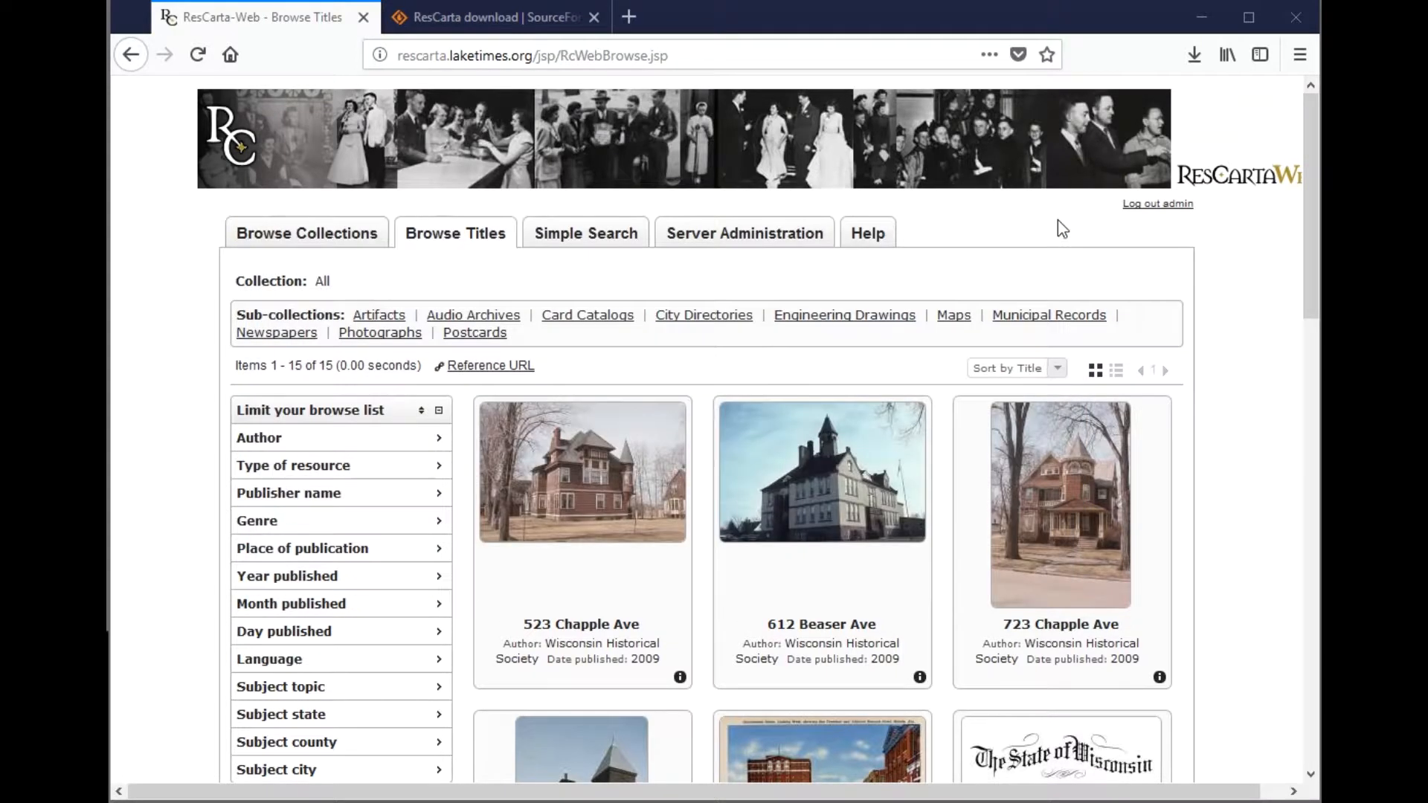
# - Scroll through the 15 ResCarta-Web titles, view Simple Search, then show Browse Collections
pyautogui.moveTo(1311, 273); pyautogui.dragTo(1176, 785)
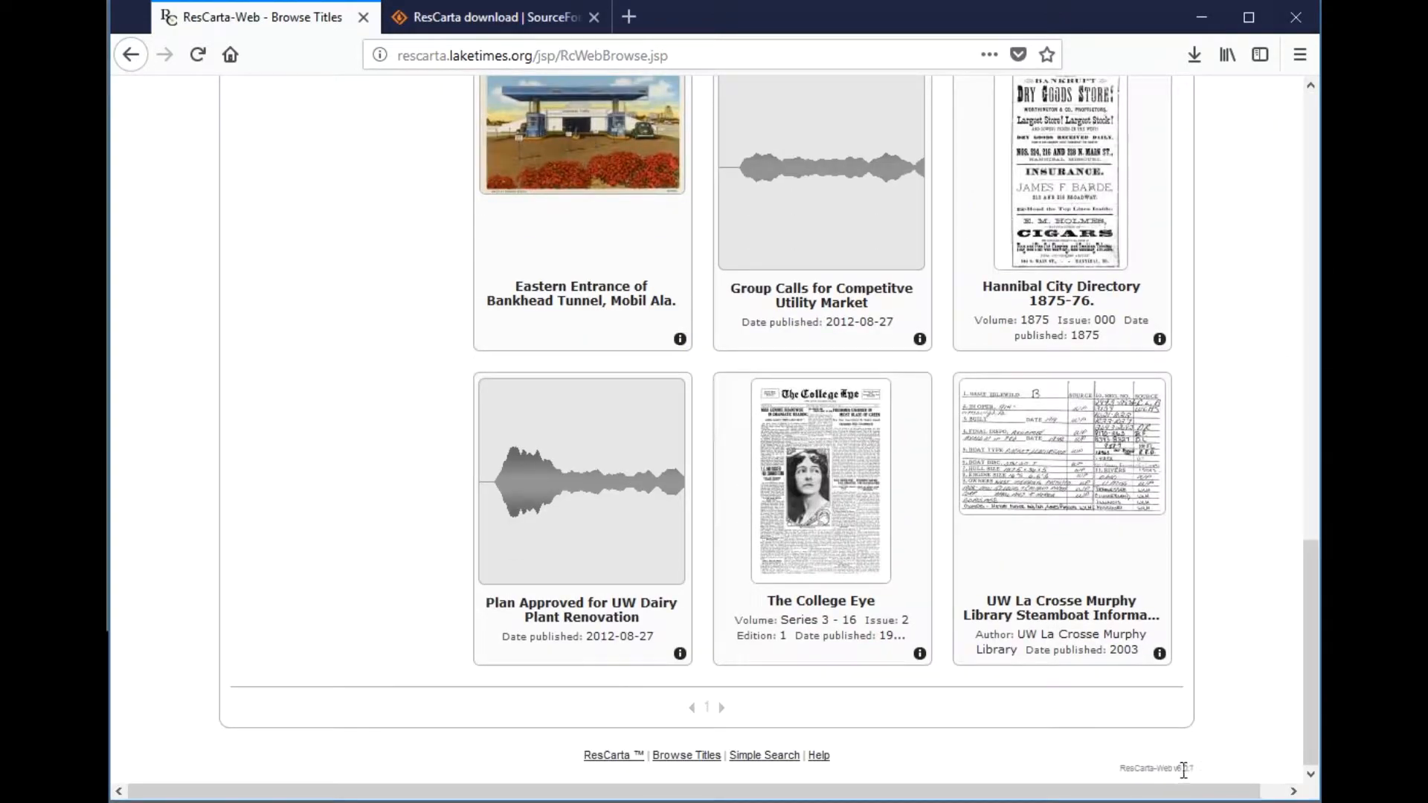
pyautogui.moveTo(1306, 628); pyautogui.dragTo(1310, 162)
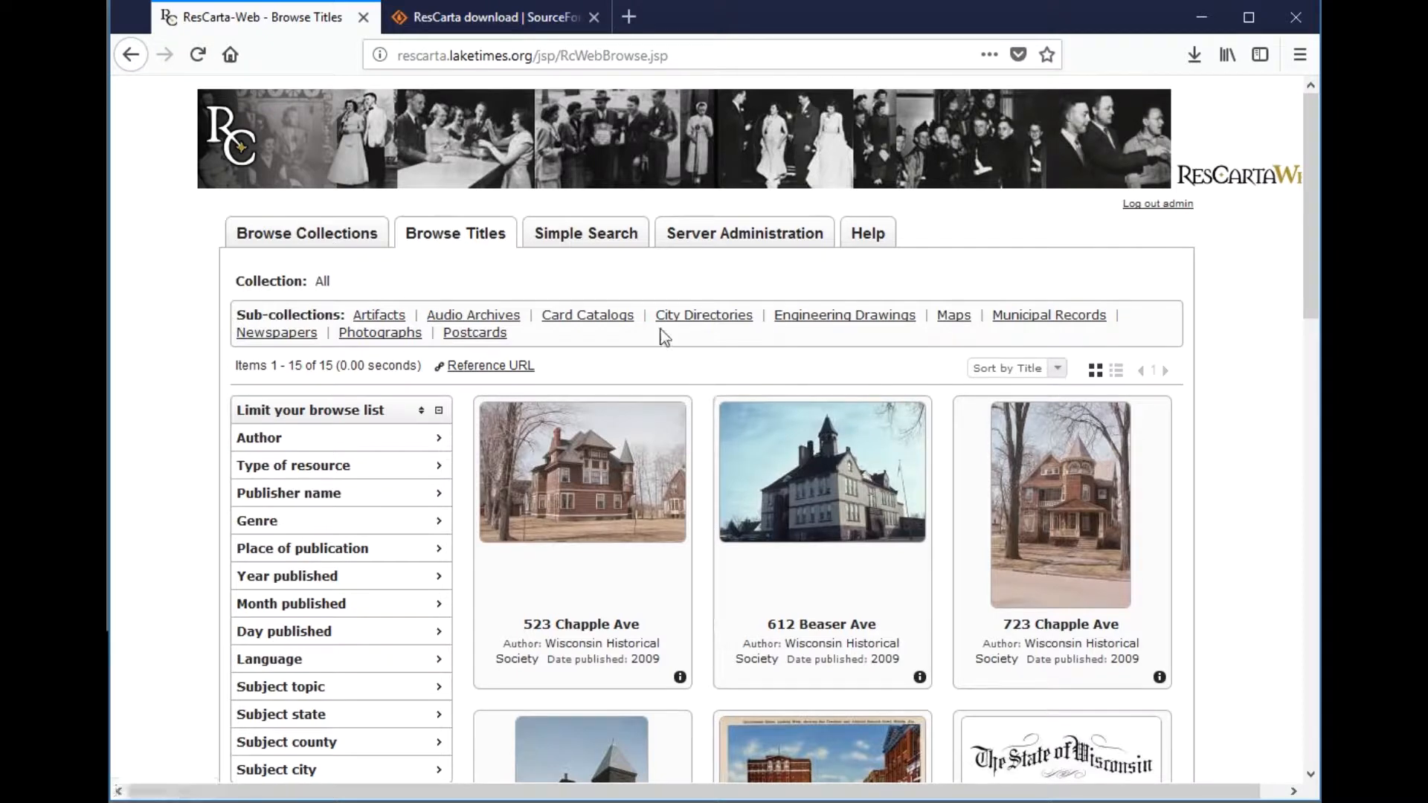
pyautogui.click(587, 235)
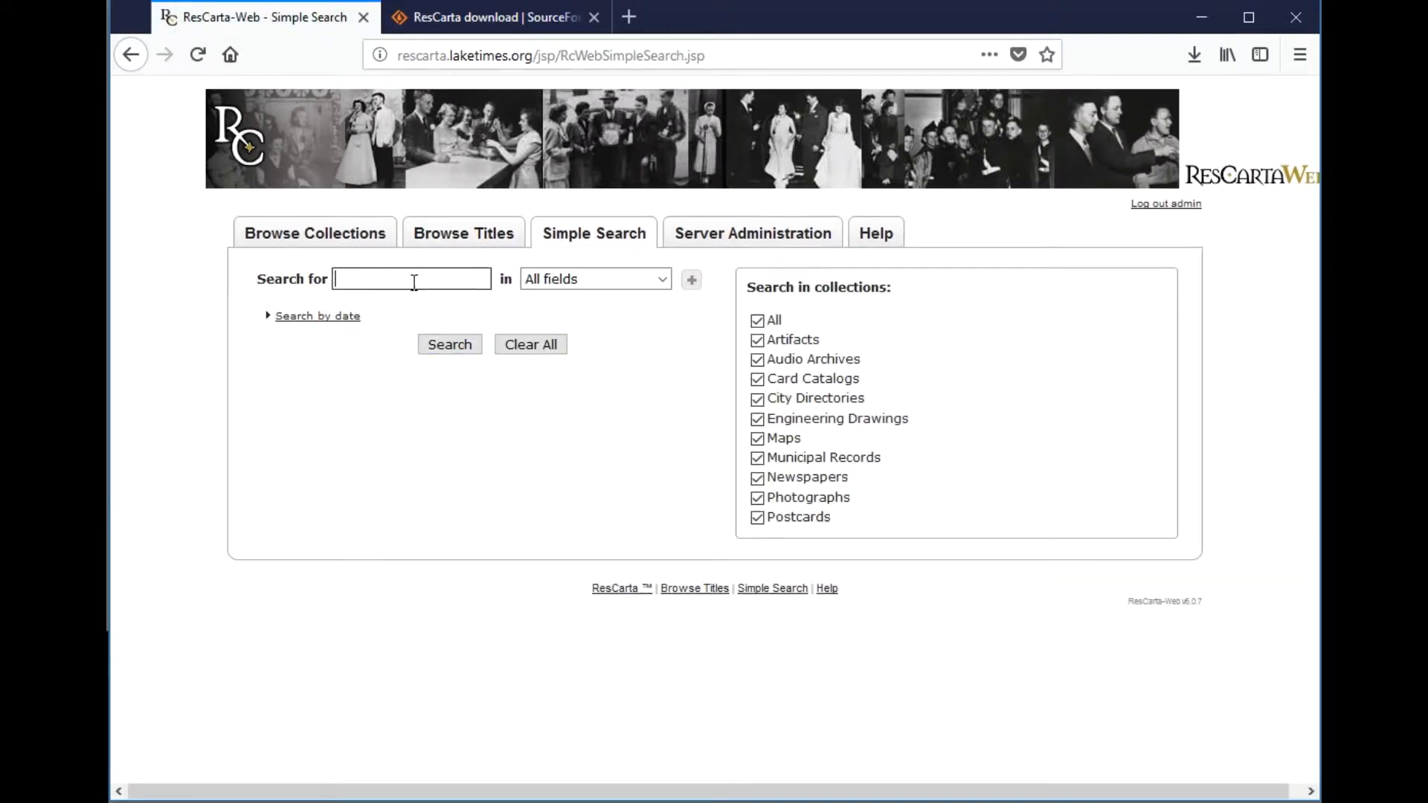
pyautogui.click(354, 236)
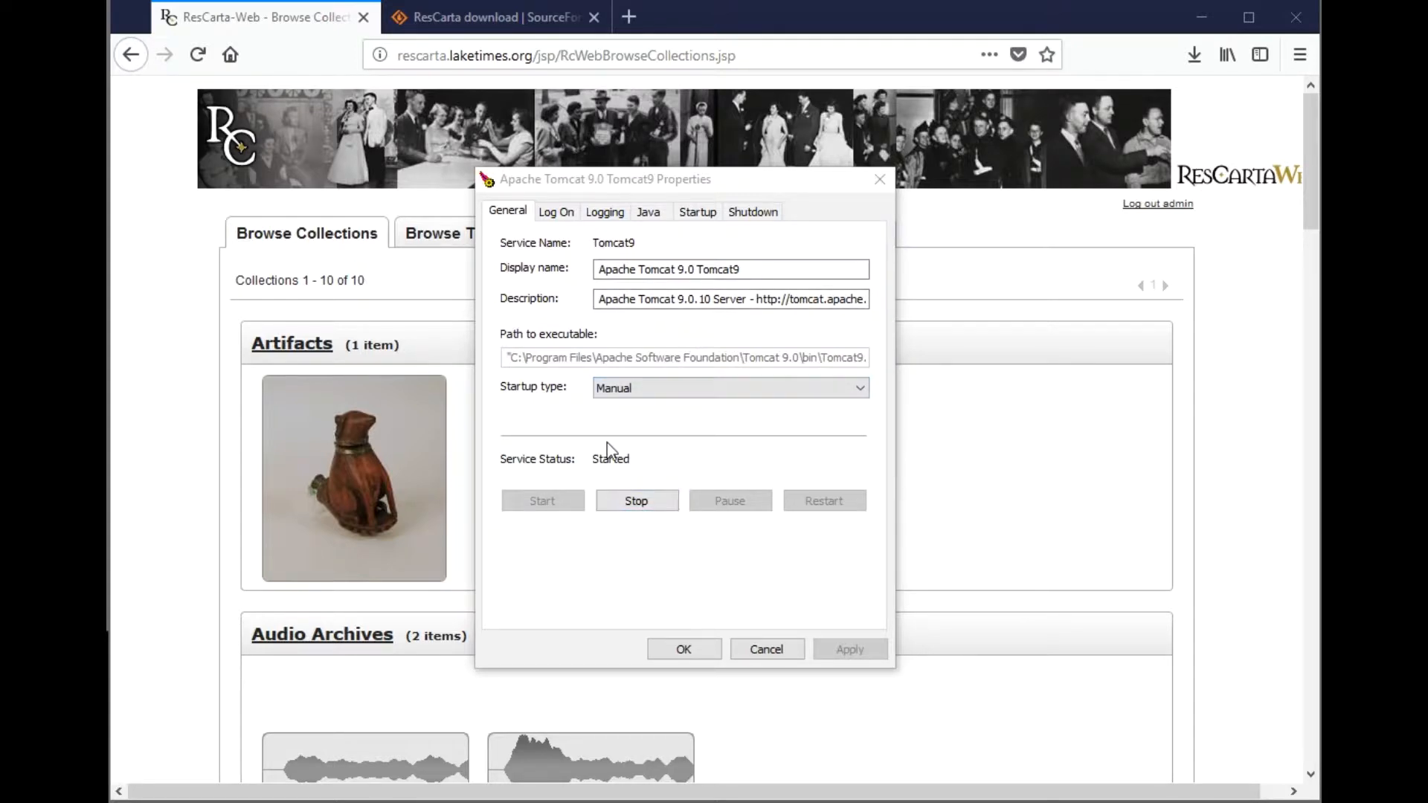
# - Stop the Tomcat9 service and return to the ResCarta-Web site in Firefox
pyautogui.click(640, 502)
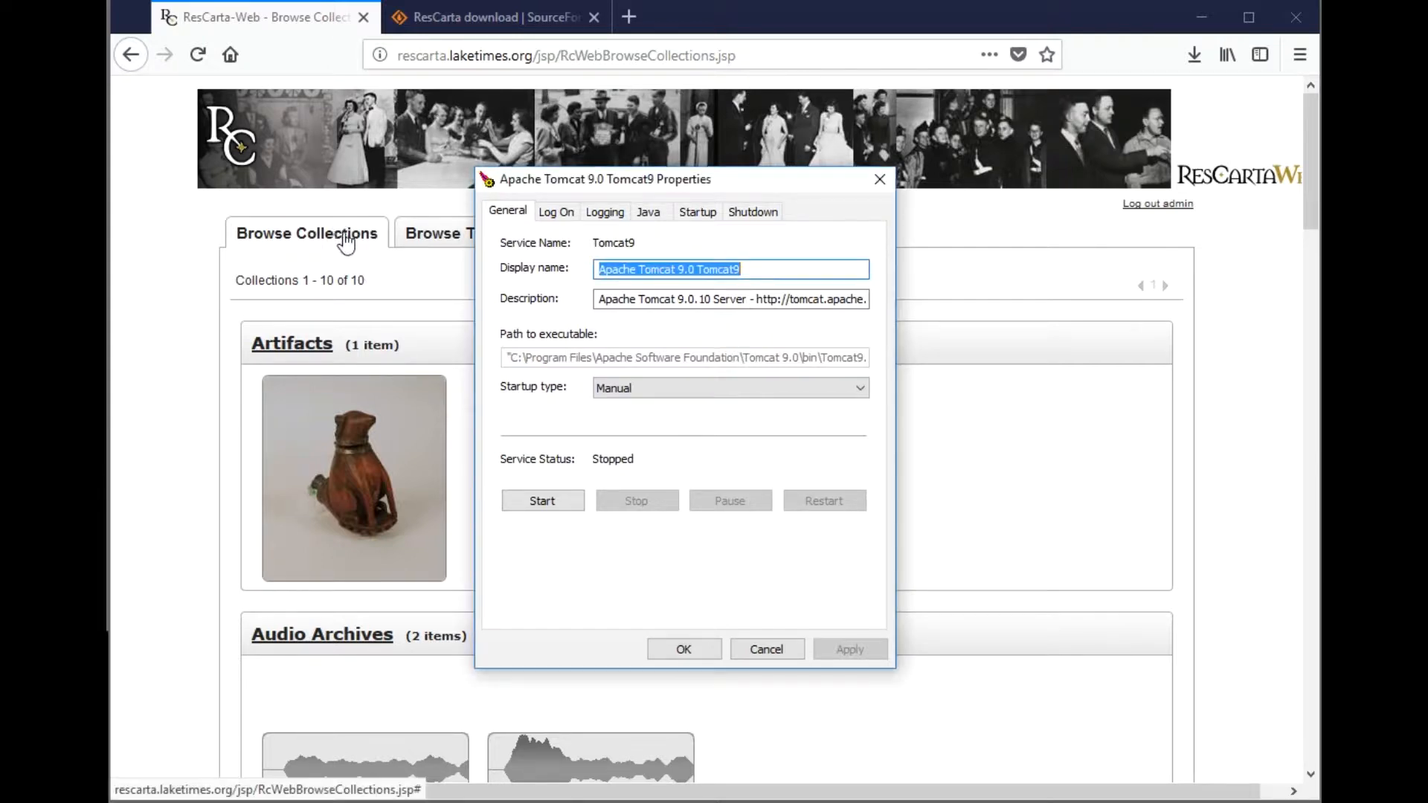
pyautogui.click(423, 243)
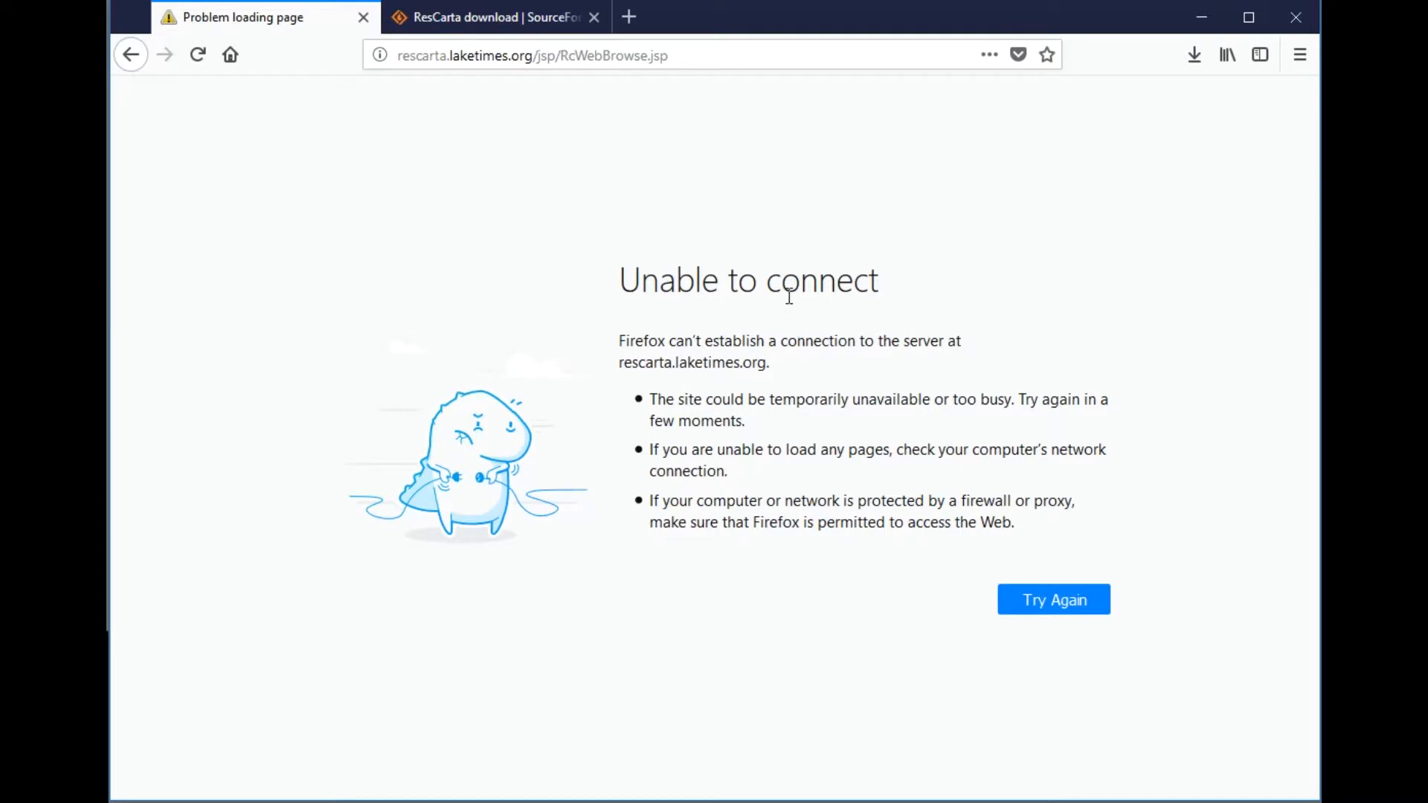
# - Navigate File Explorer from C:\ to Program Files\Apache Software Foundation\Tomcat 9.0\webapps
pyautogui.moveTo(285, 801)
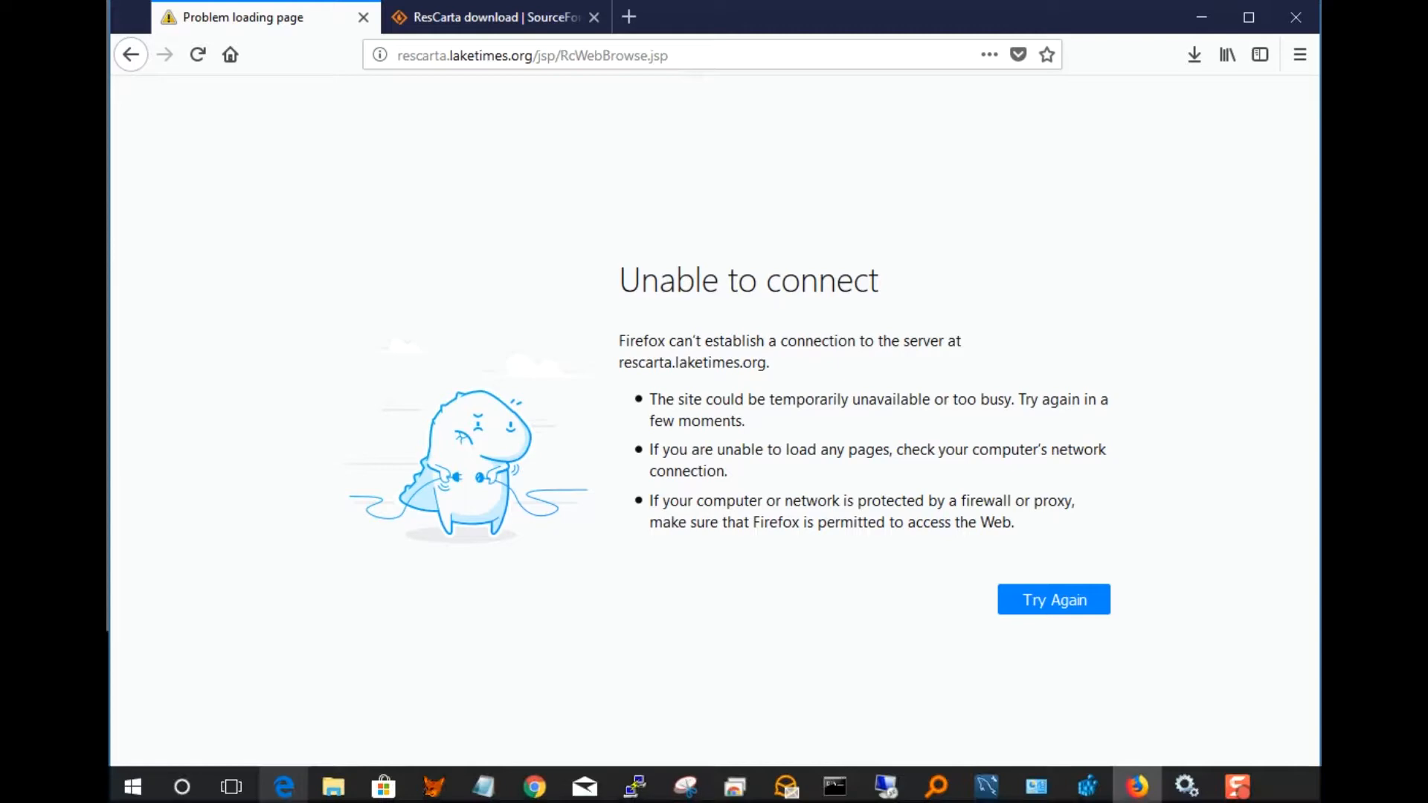
pyautogui.click(332, 787)
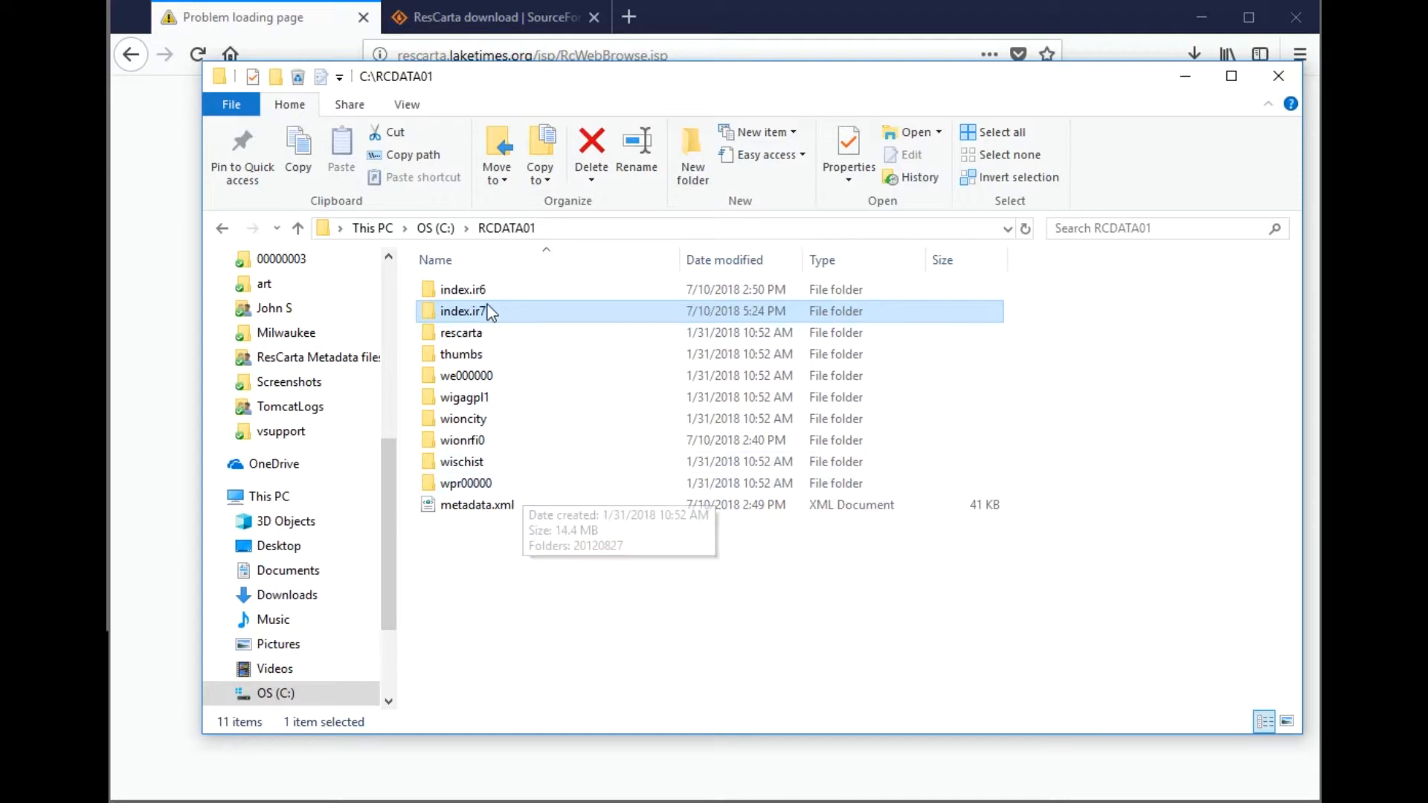
pyautogui.click(435, 228)
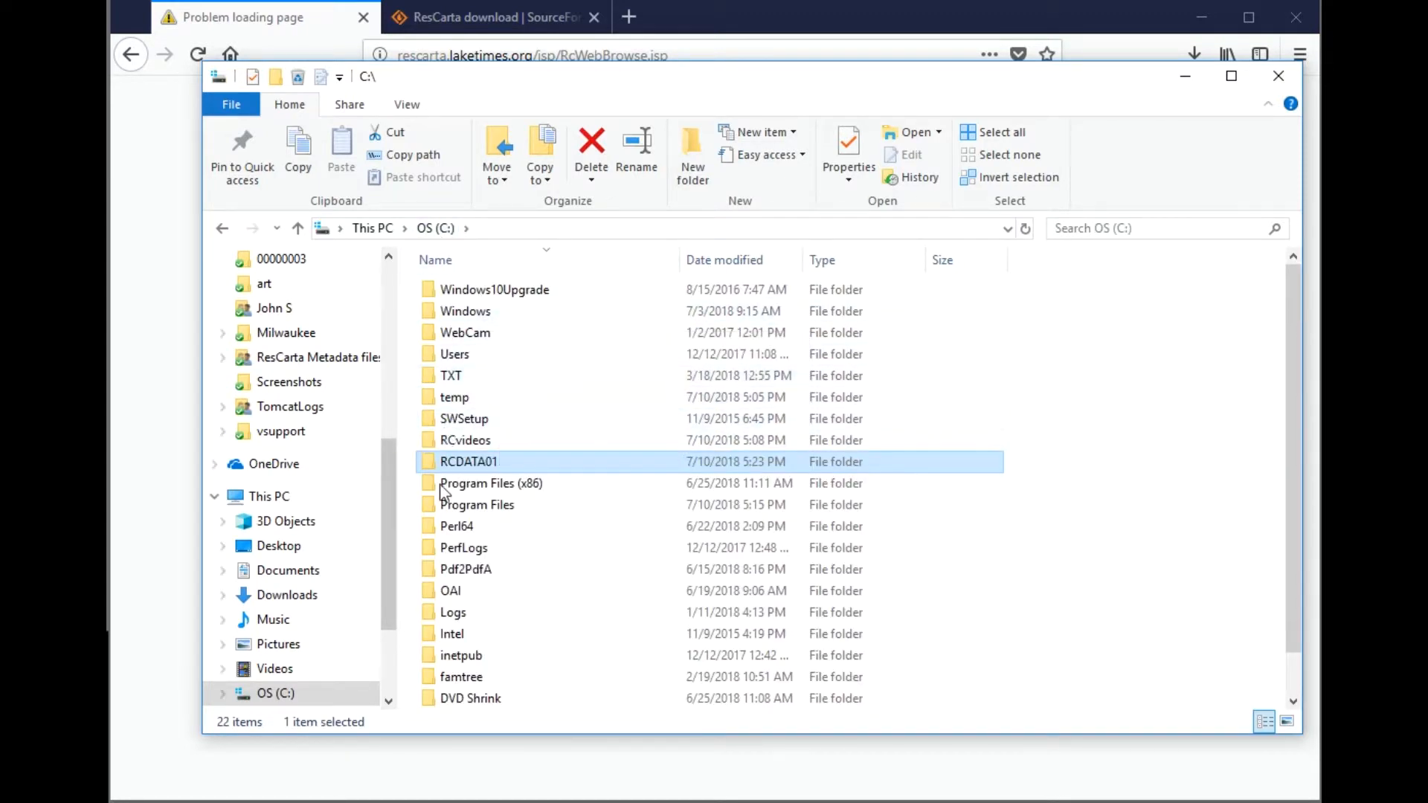
pyautogui.click(489, 505)
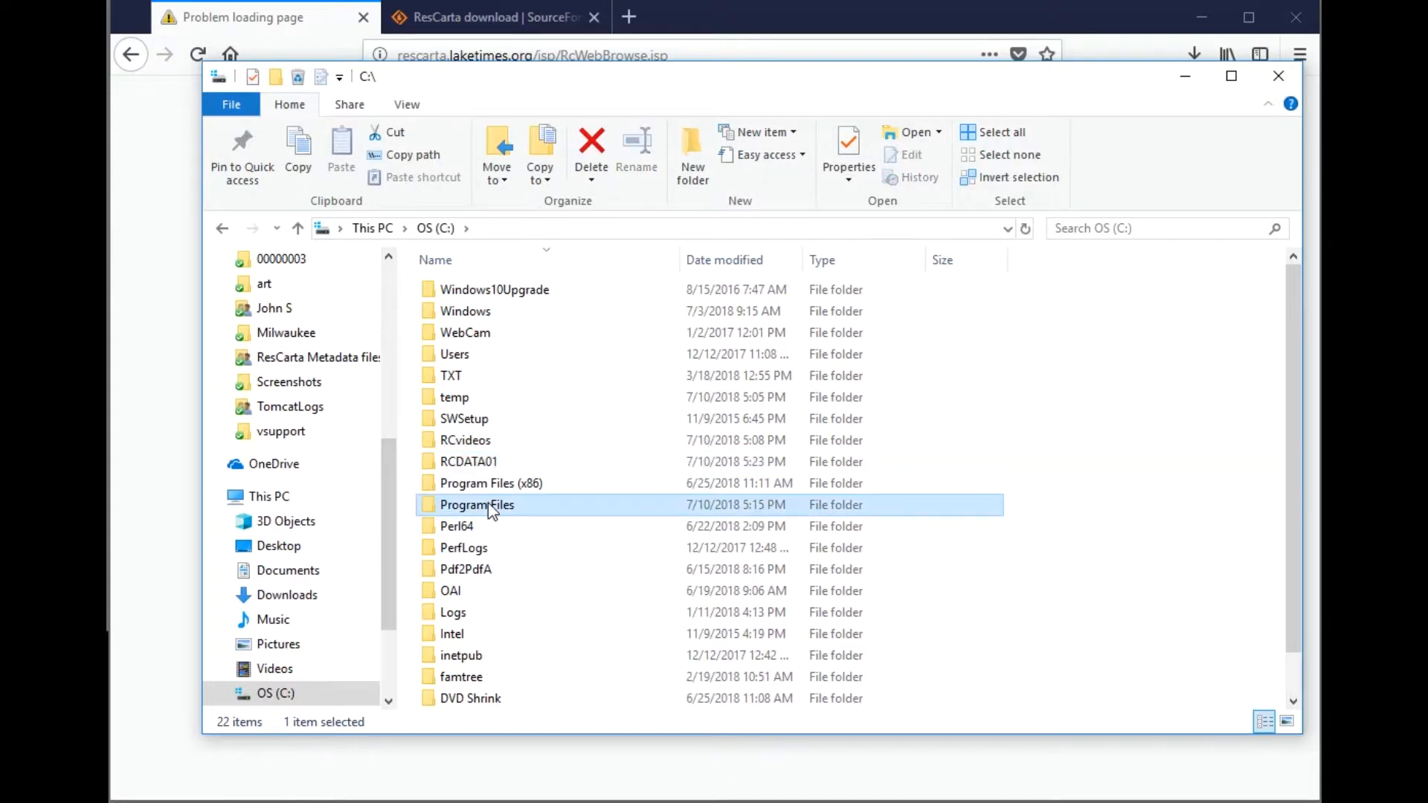
pyautogui.doubleClick(490, 506)
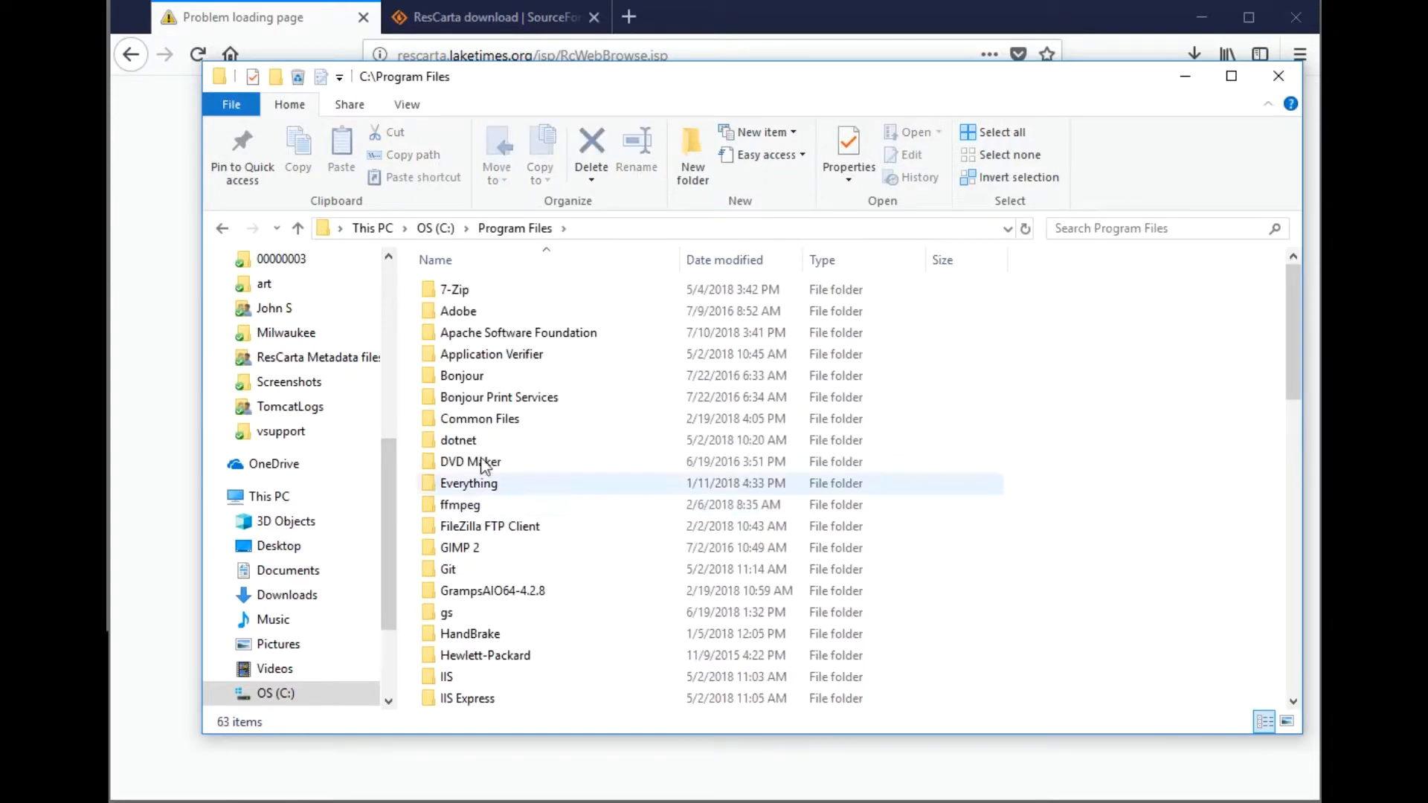
pyautogui.doubleClick(510, 319)
pyautogui.click(461, 290)
pyautogui.doubleClick(461, 290)
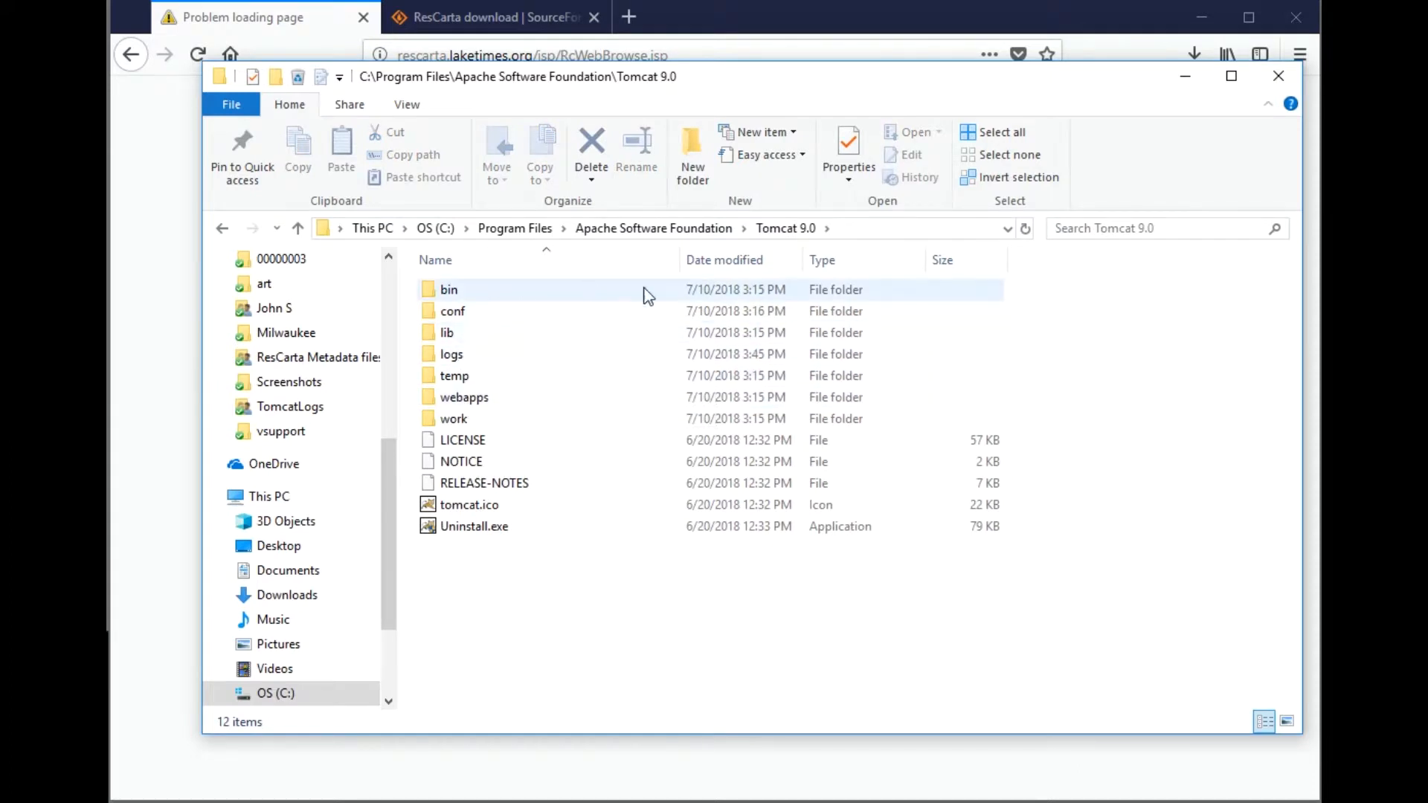
pyautogui.click(498, 398)
pyautogui.doubleClick(499, 398)
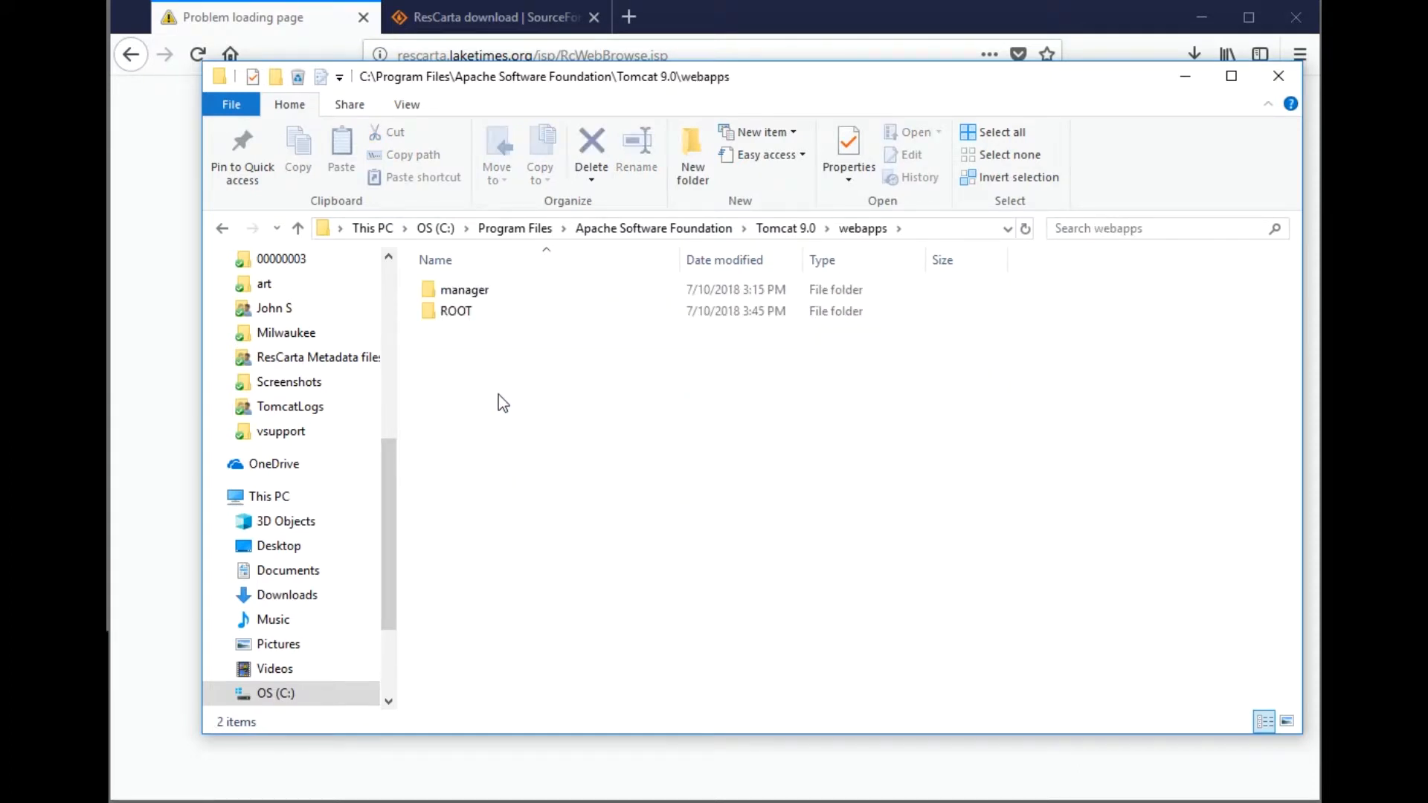
# - Rename the ROOT webapp folder to ROOT.v6, approving the administrator prompt
pyautogui.click(471, 319)
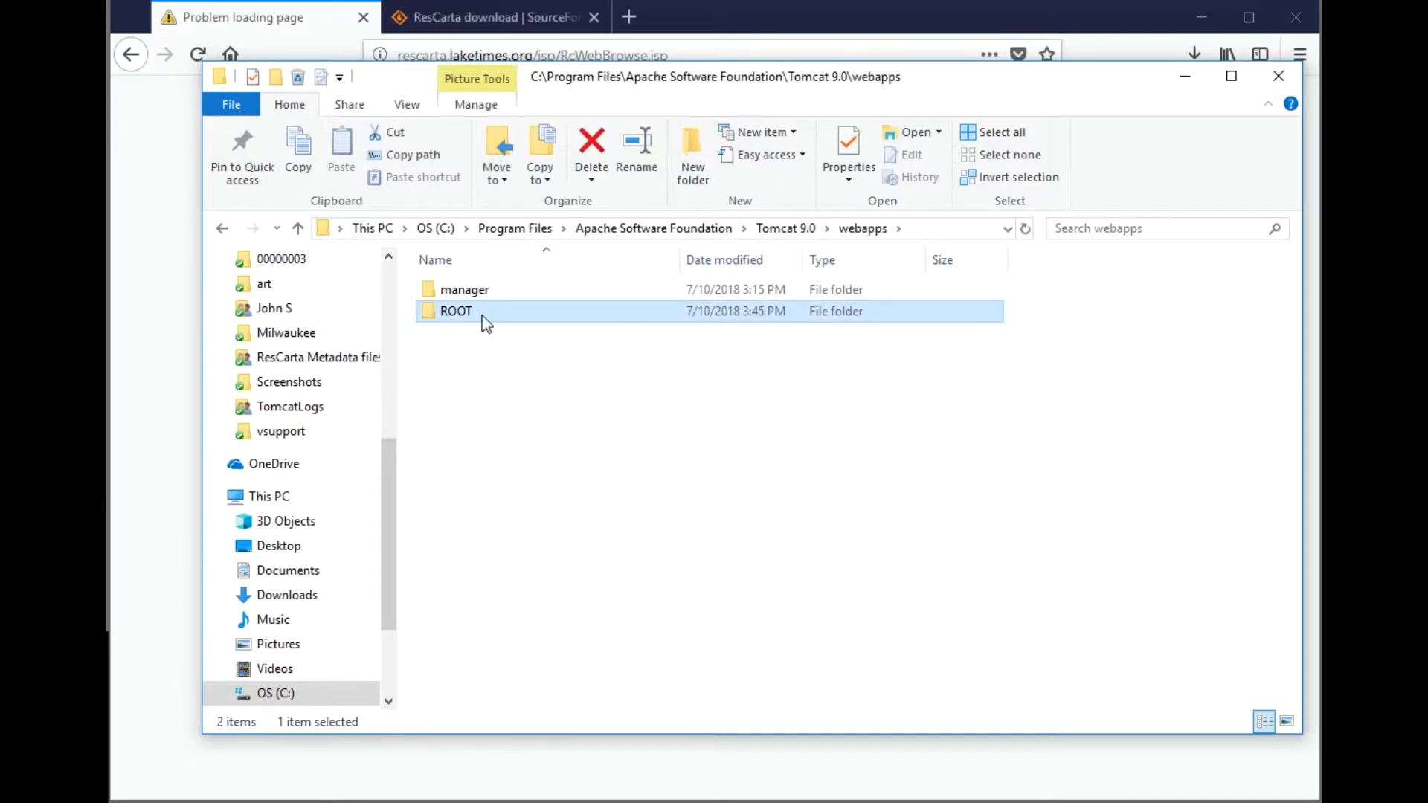
pyautogui.click(480, 316)
pyautogui.click(479, 314)
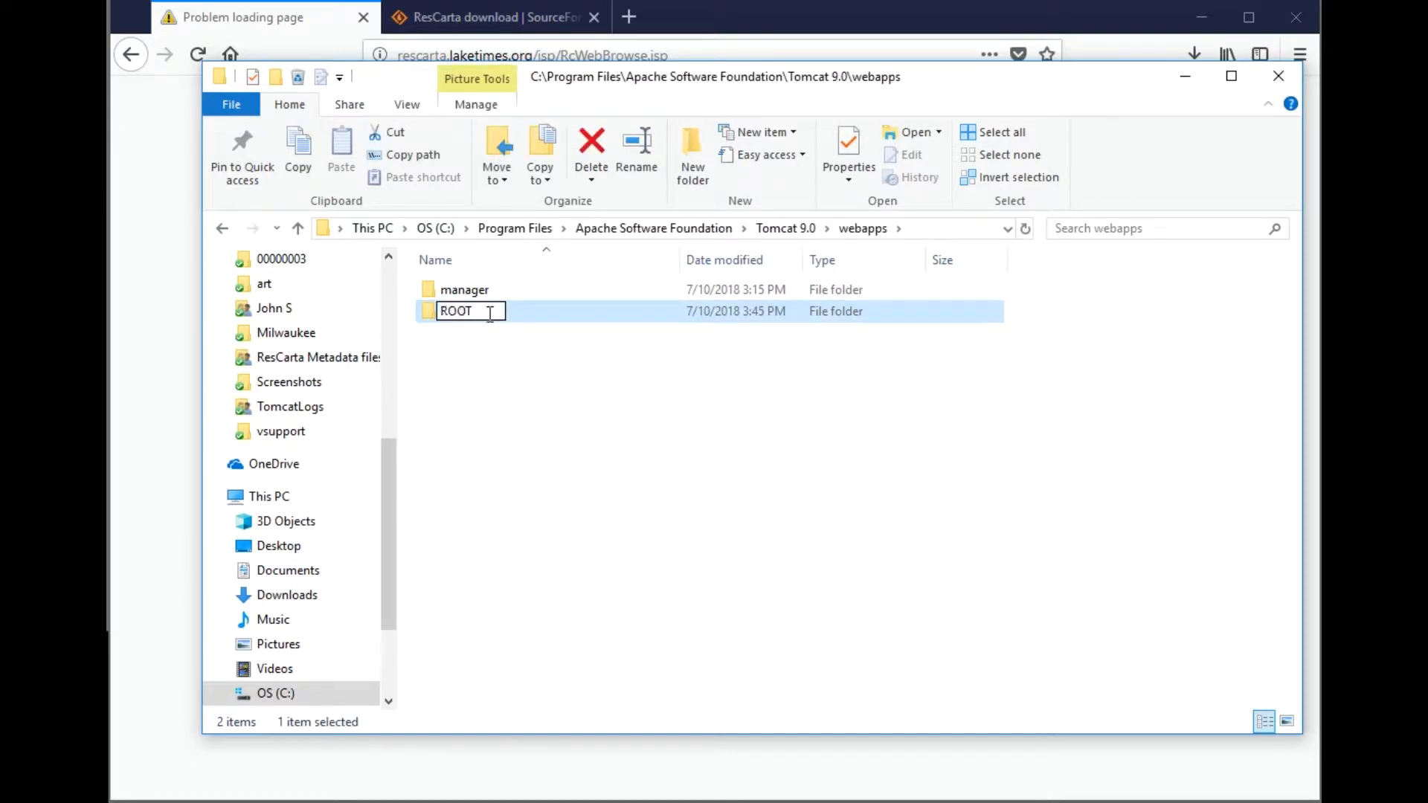
pyautogui.write('.v6')
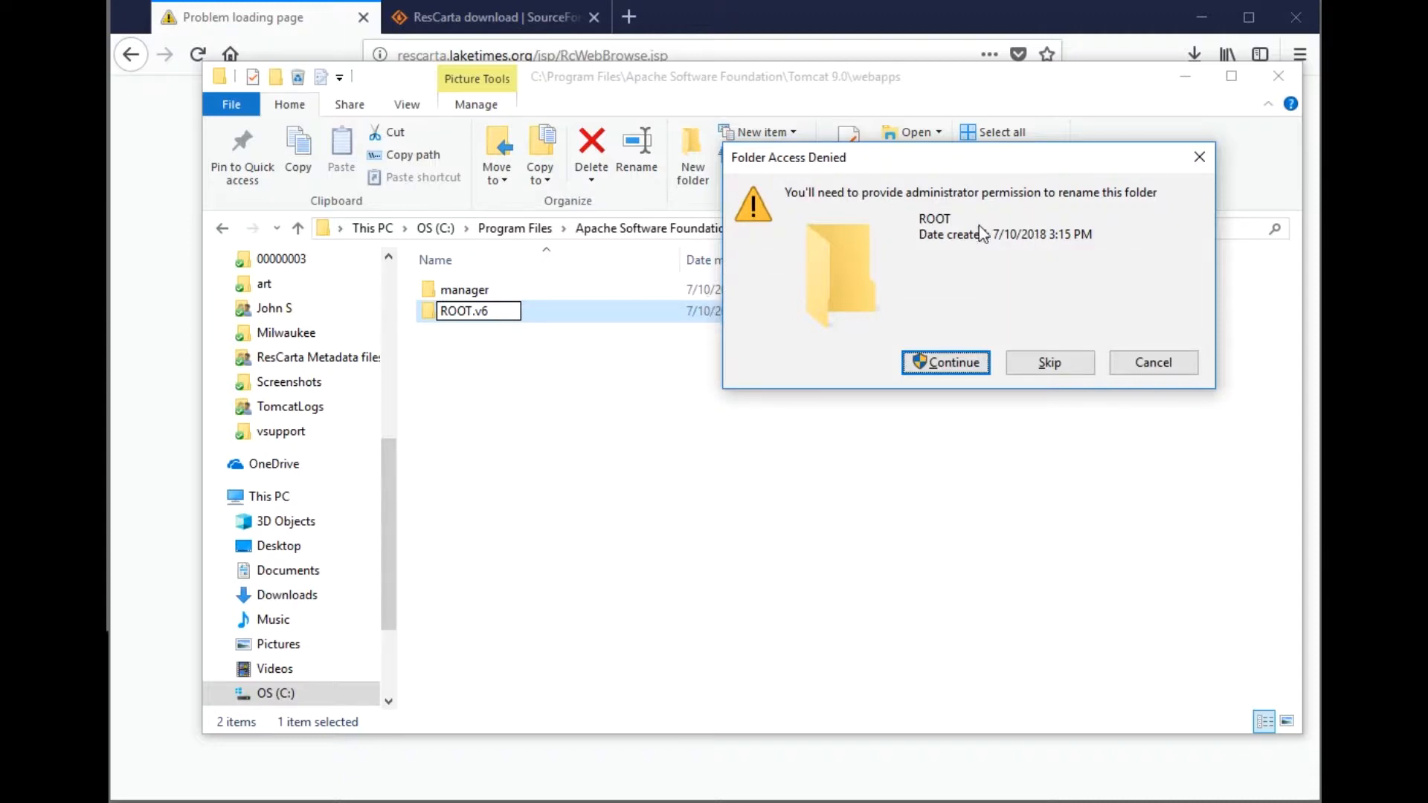
pyautogui.click(964, 360)
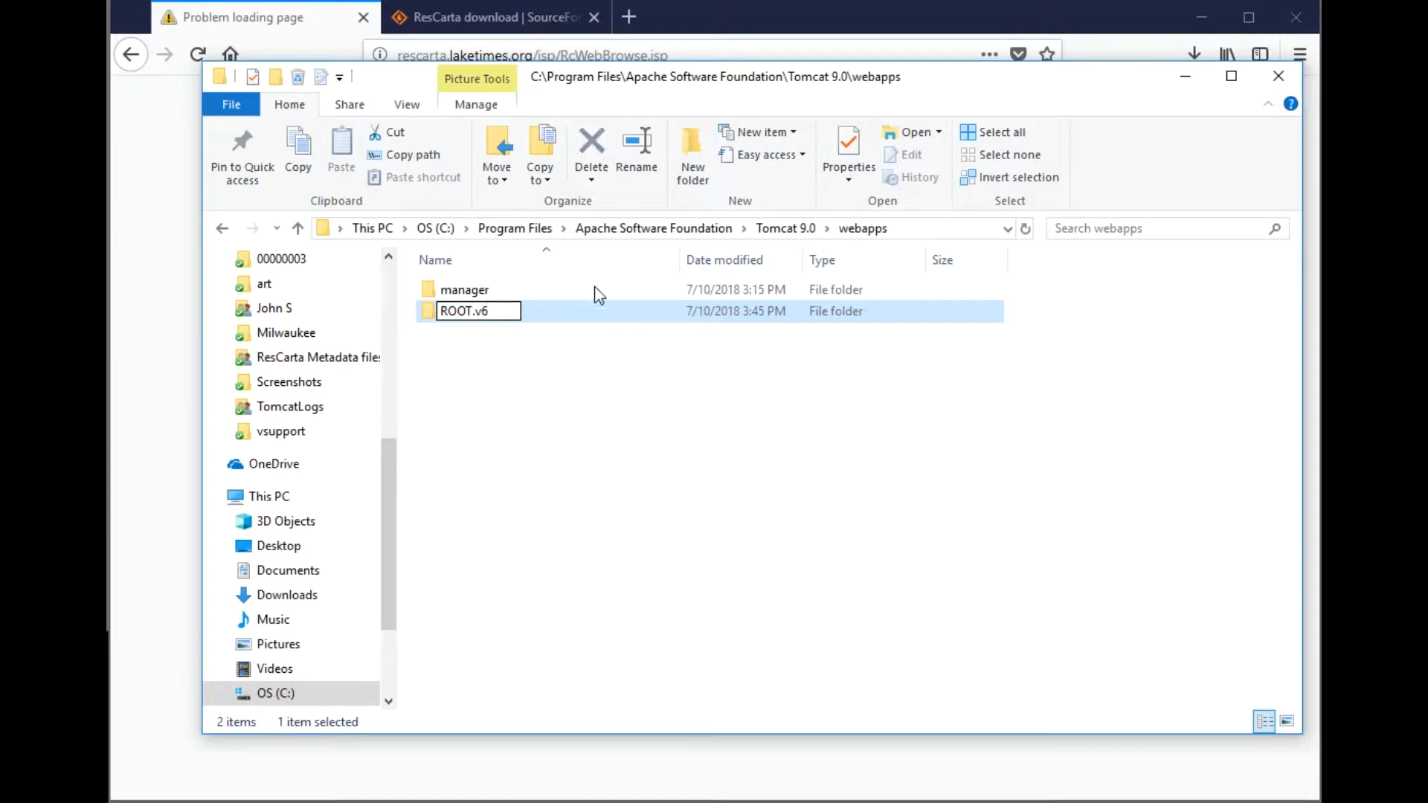
pyautogui.press('Return')
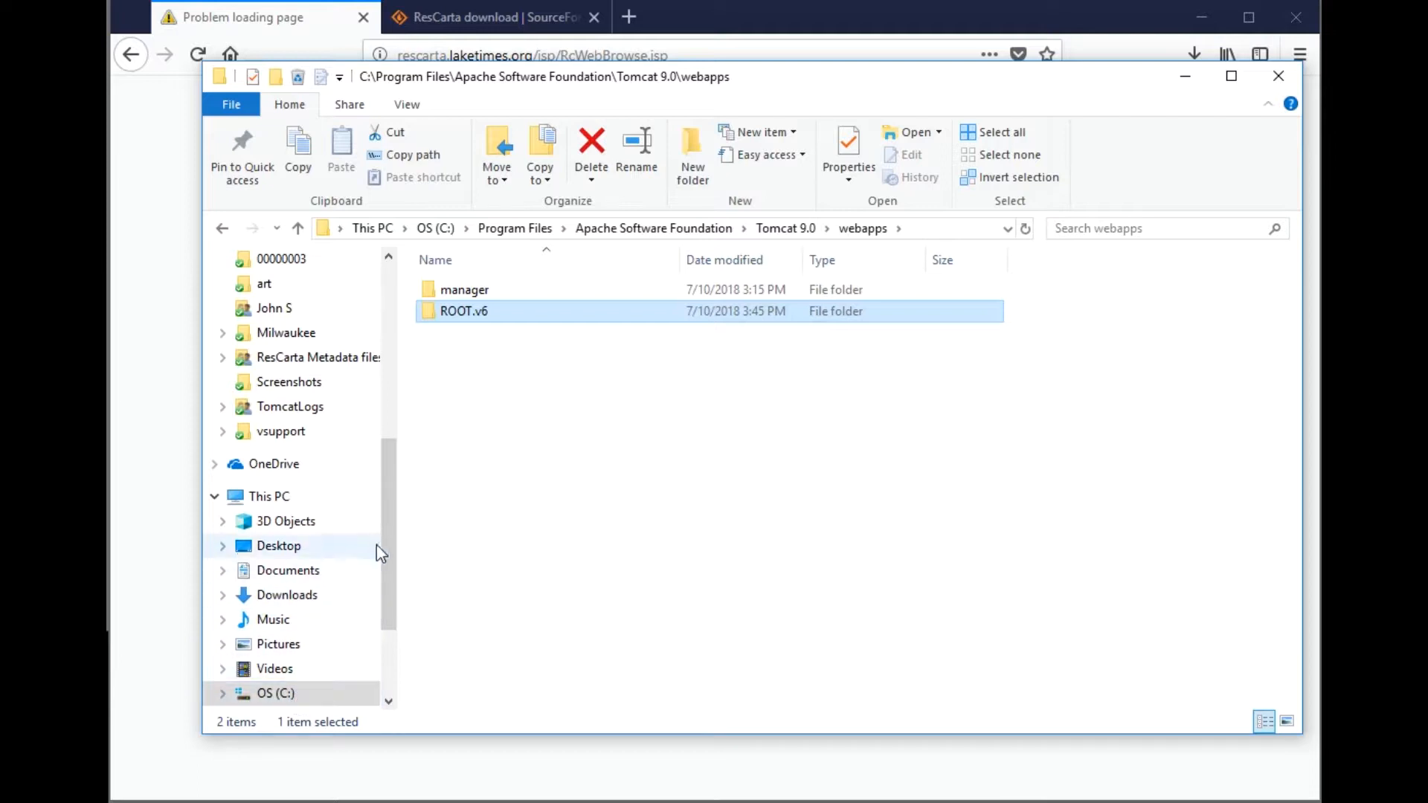
# - Open C:\Program Files in a second File Explorer window and scroll its contents
pyautogui.moveTo(395, 535); pyautogui.dragTo(398, 395)
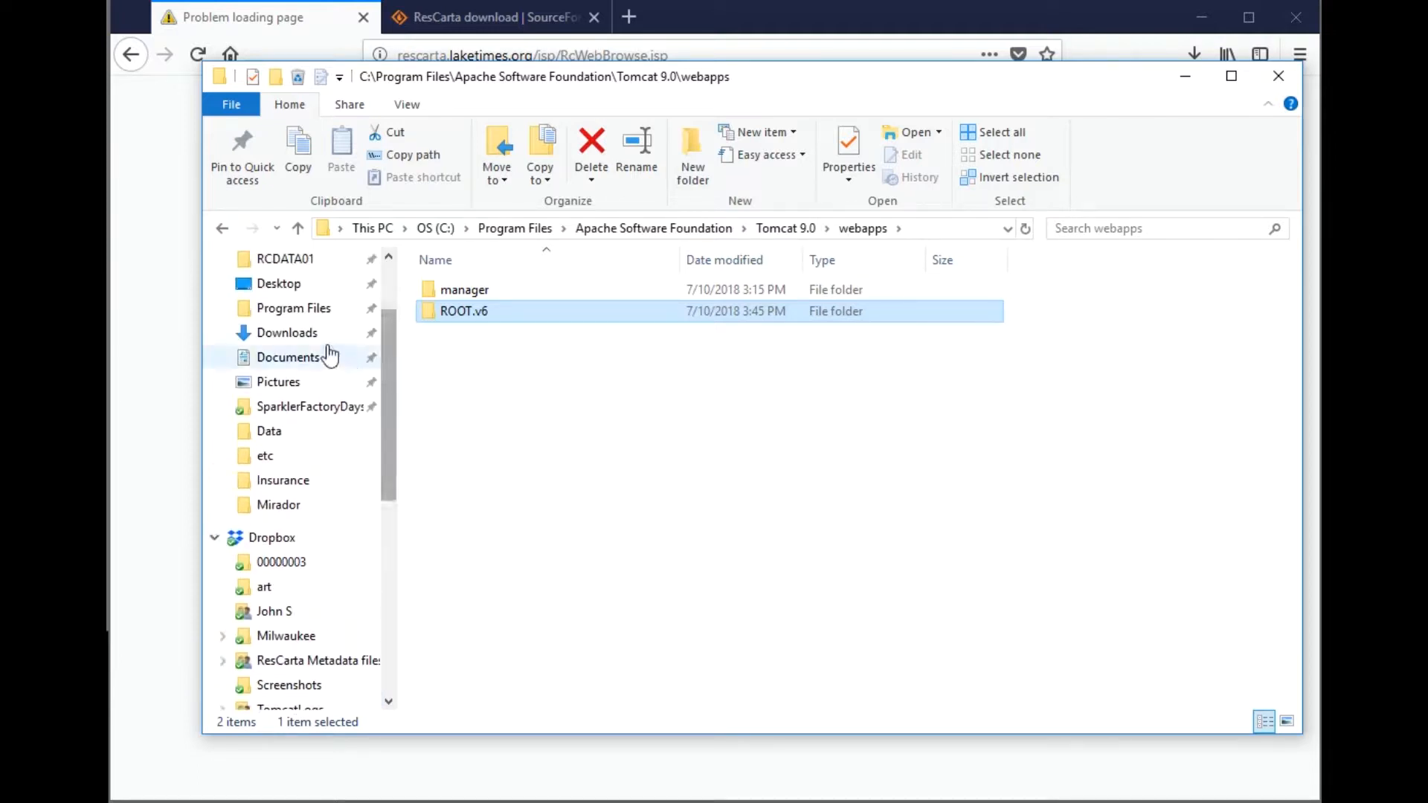
pyautogui.rightClick(317, 320)
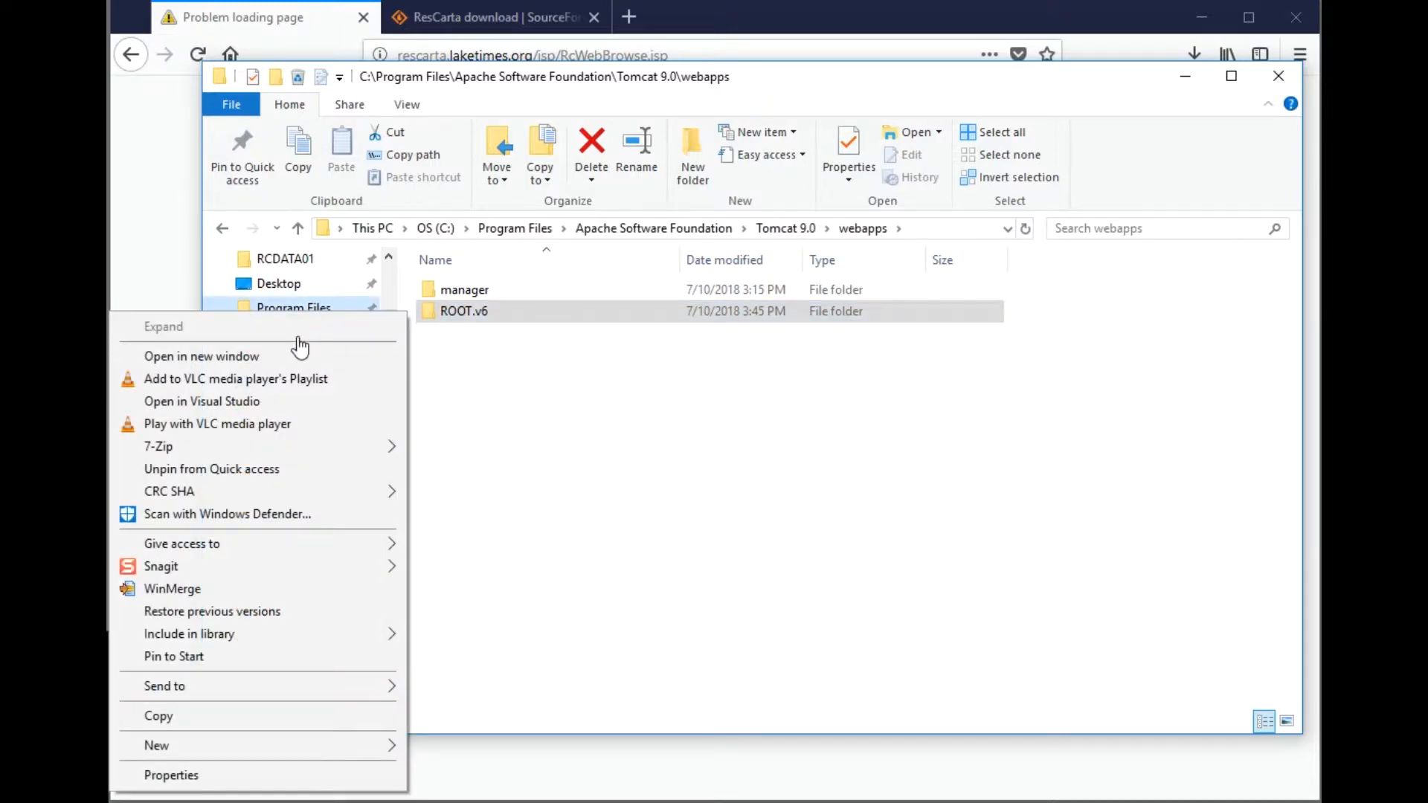
pyautogui.click(273, 358)
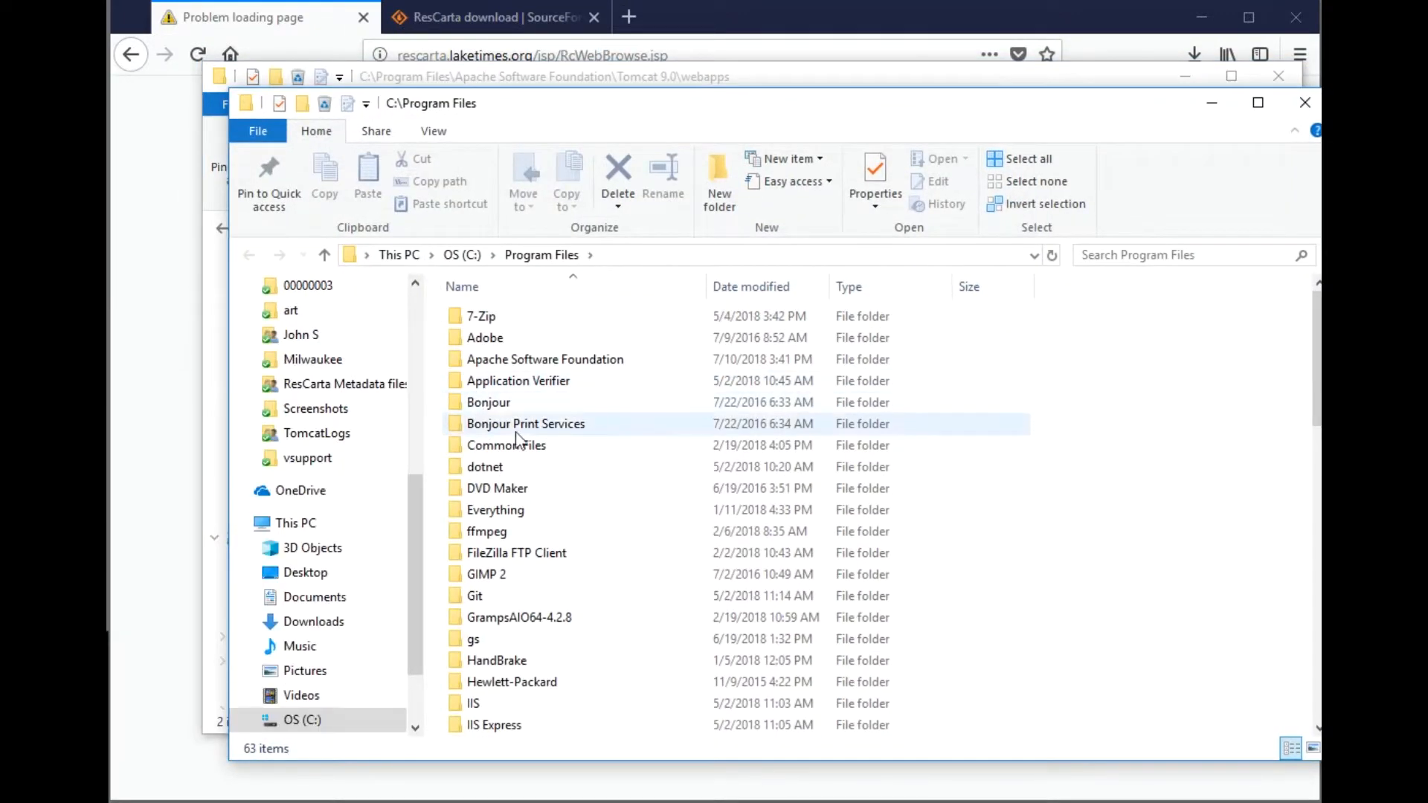
pyautogui.scroll(-4, 591, 618)
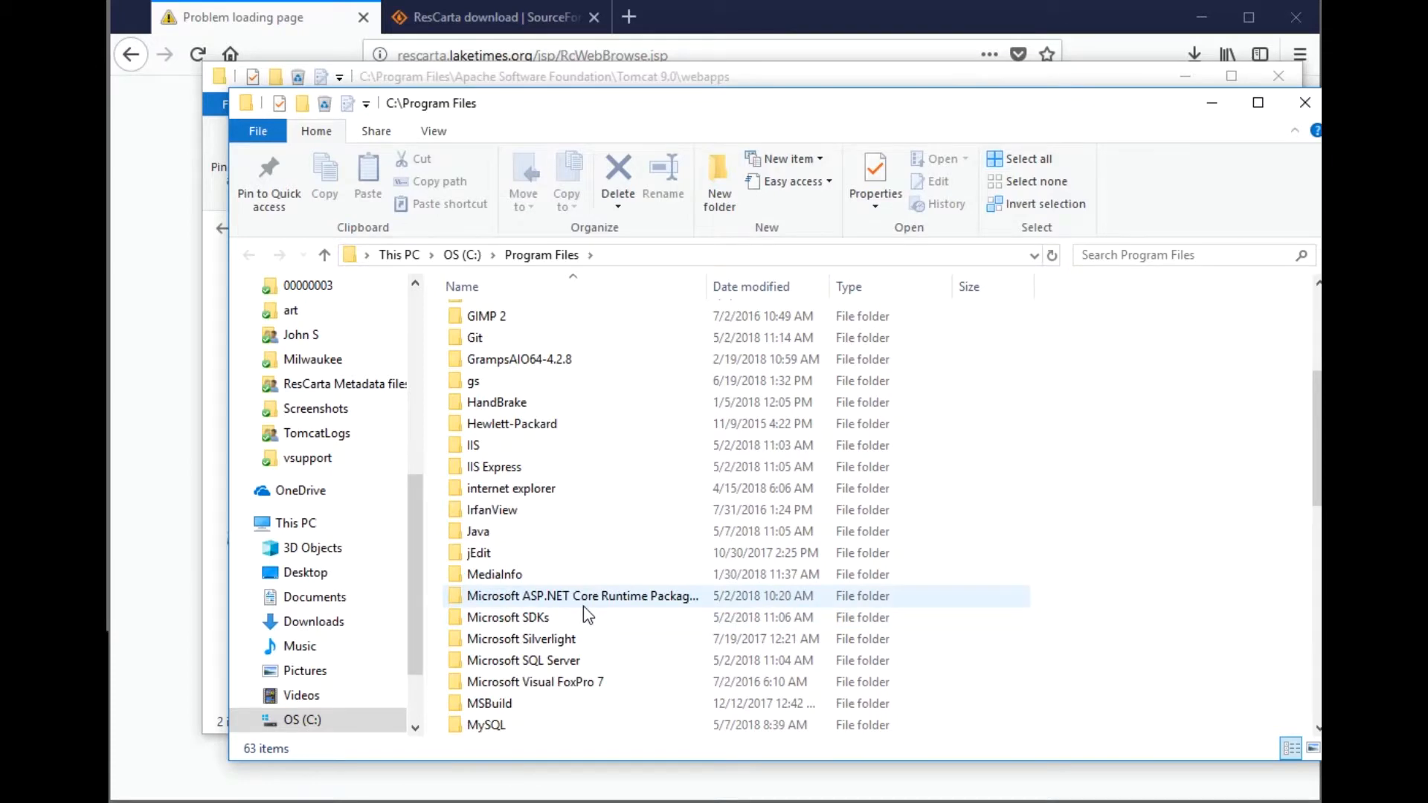
pyautogui.scroll(-6, 584, 606)
# - Copy the ResCarta-Web folder from RcTools-7.0.0\apache-tomcat-8.5.31\webapps
pyautogui.doubleClick(543, 488)
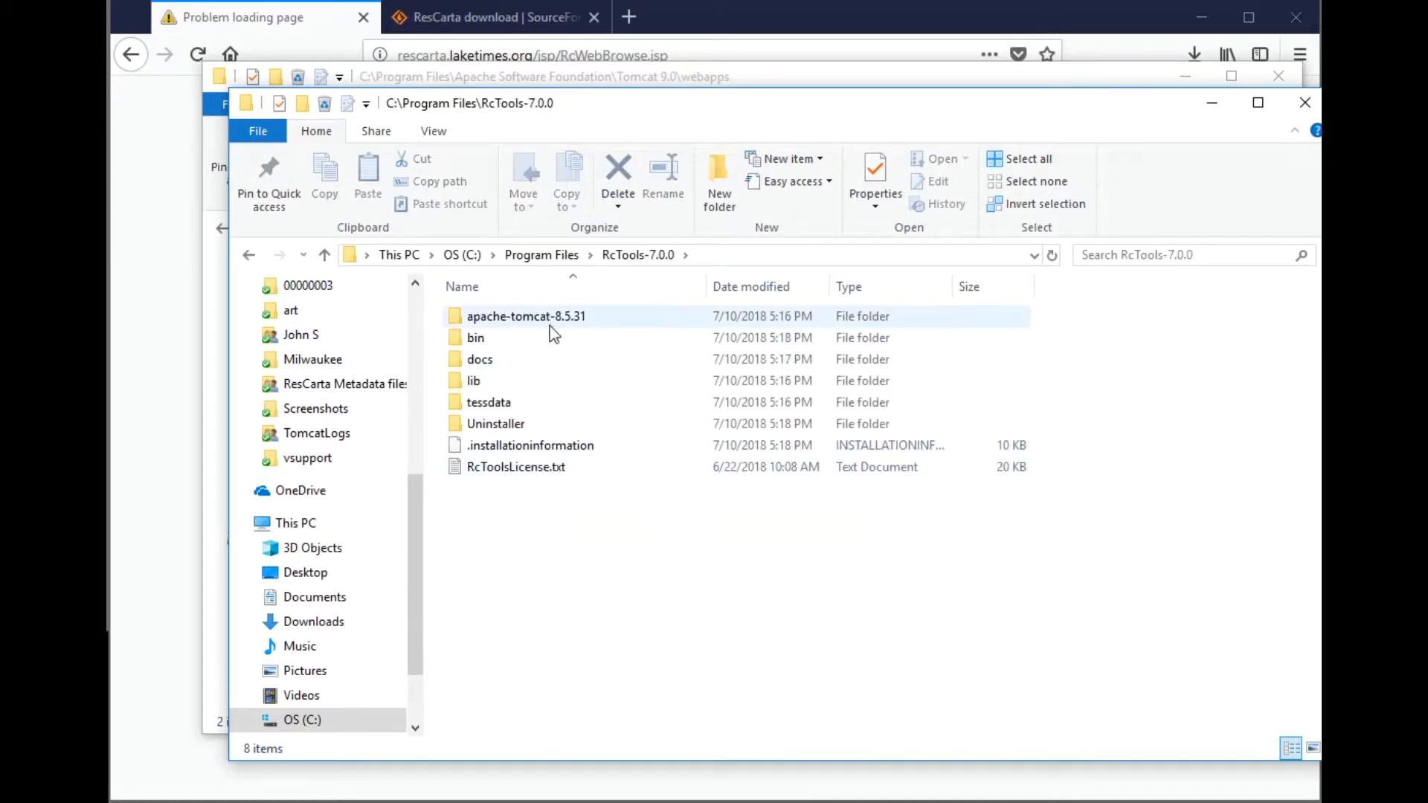
pyautogui.doubleClick(550, 321)
pyautogui.doubleClick(555, 433)
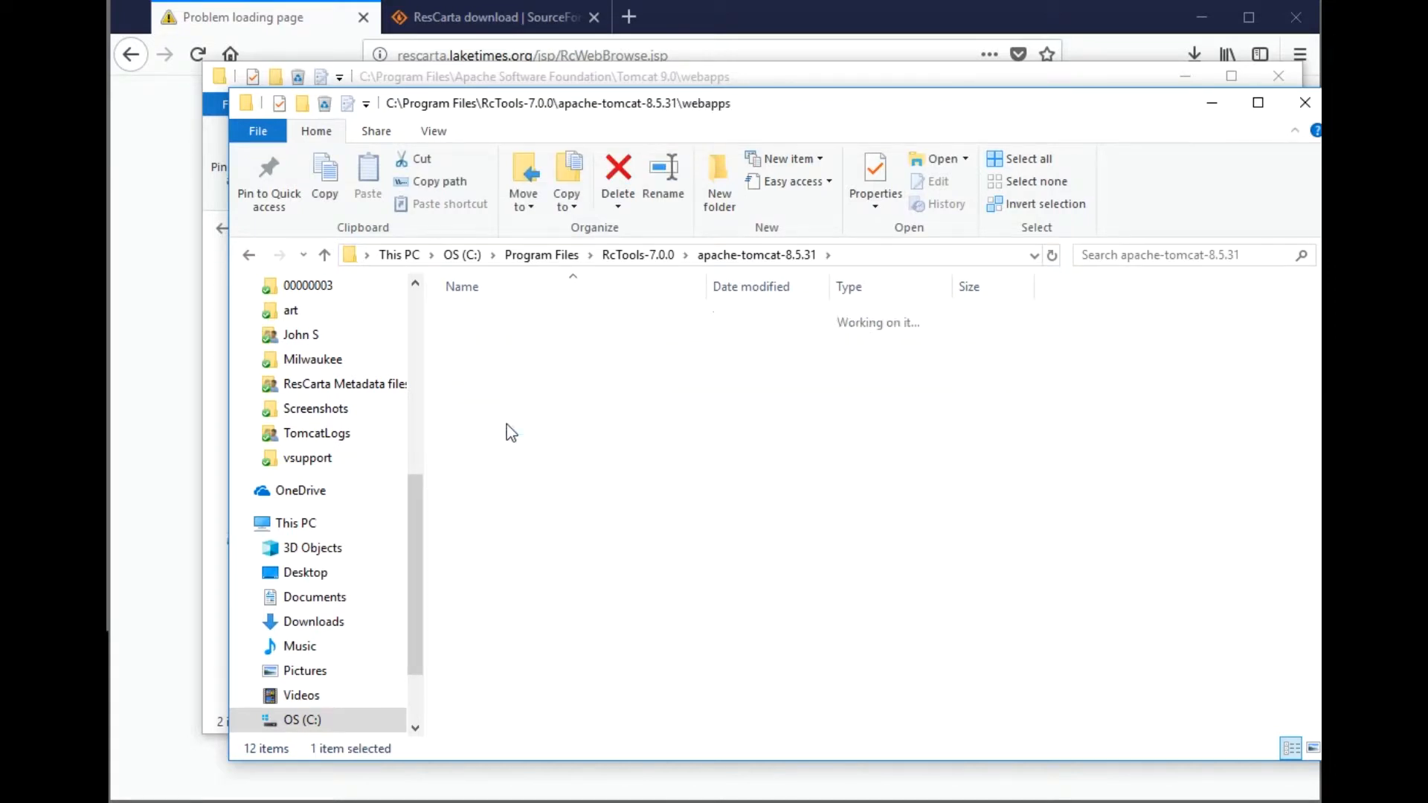
pyautogui.click(529, 381)
pyautogui.rightClick(529, 381)
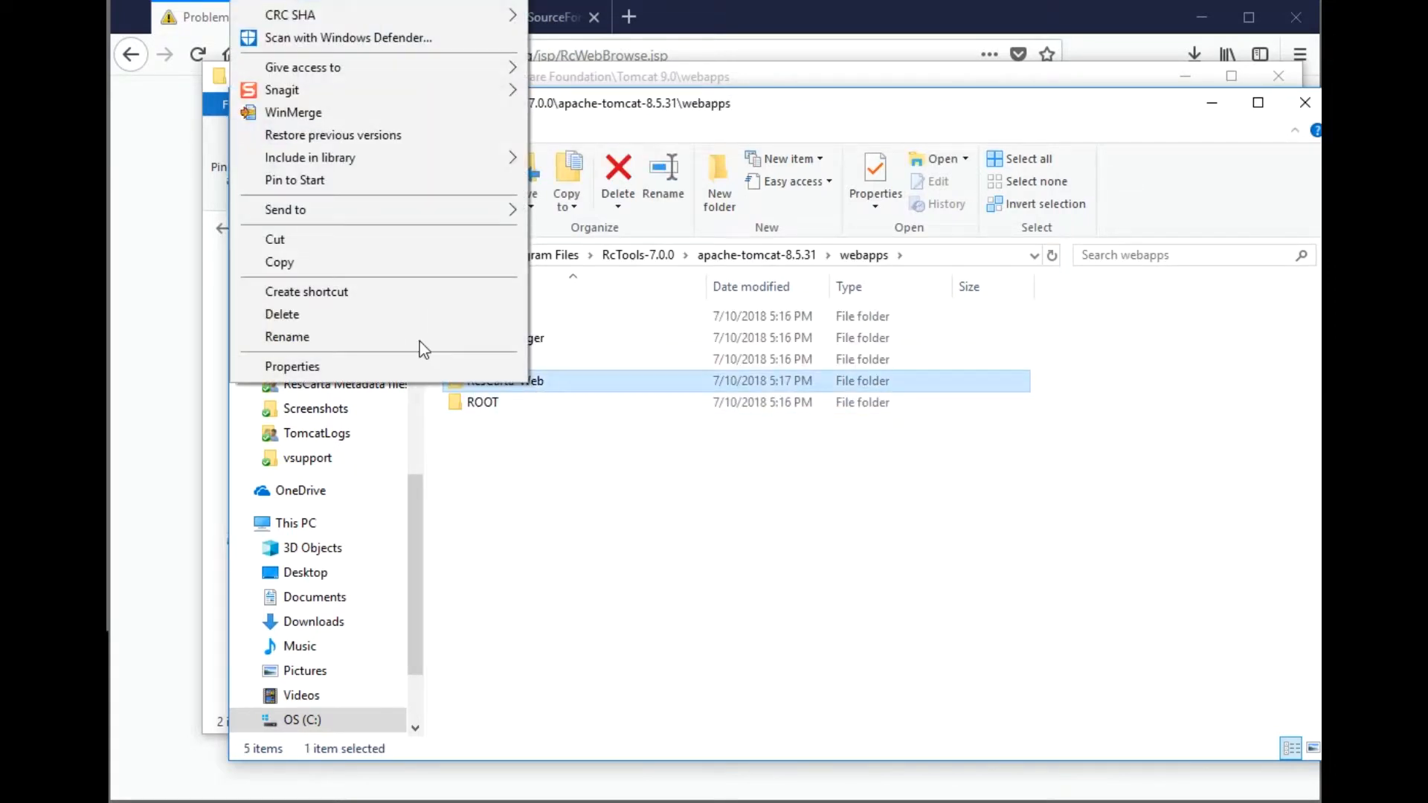
pyautogui.click(289, 268)
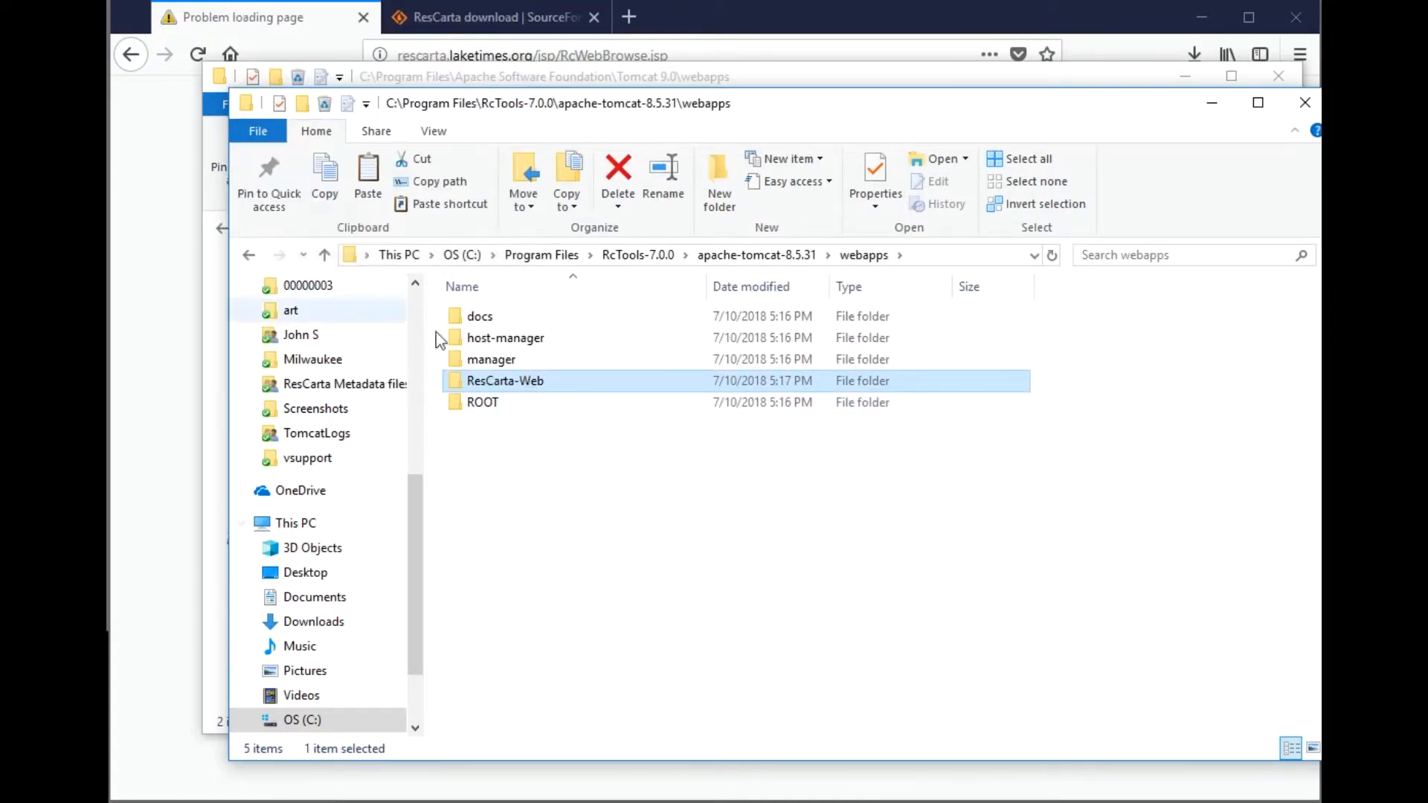
# - Paste ResCarta-Web into the Tomcat 9.0 webapps folder, granting administrator permission
pyautogui.click(1210, 103)
pyautogui.rightClick(471, 354)
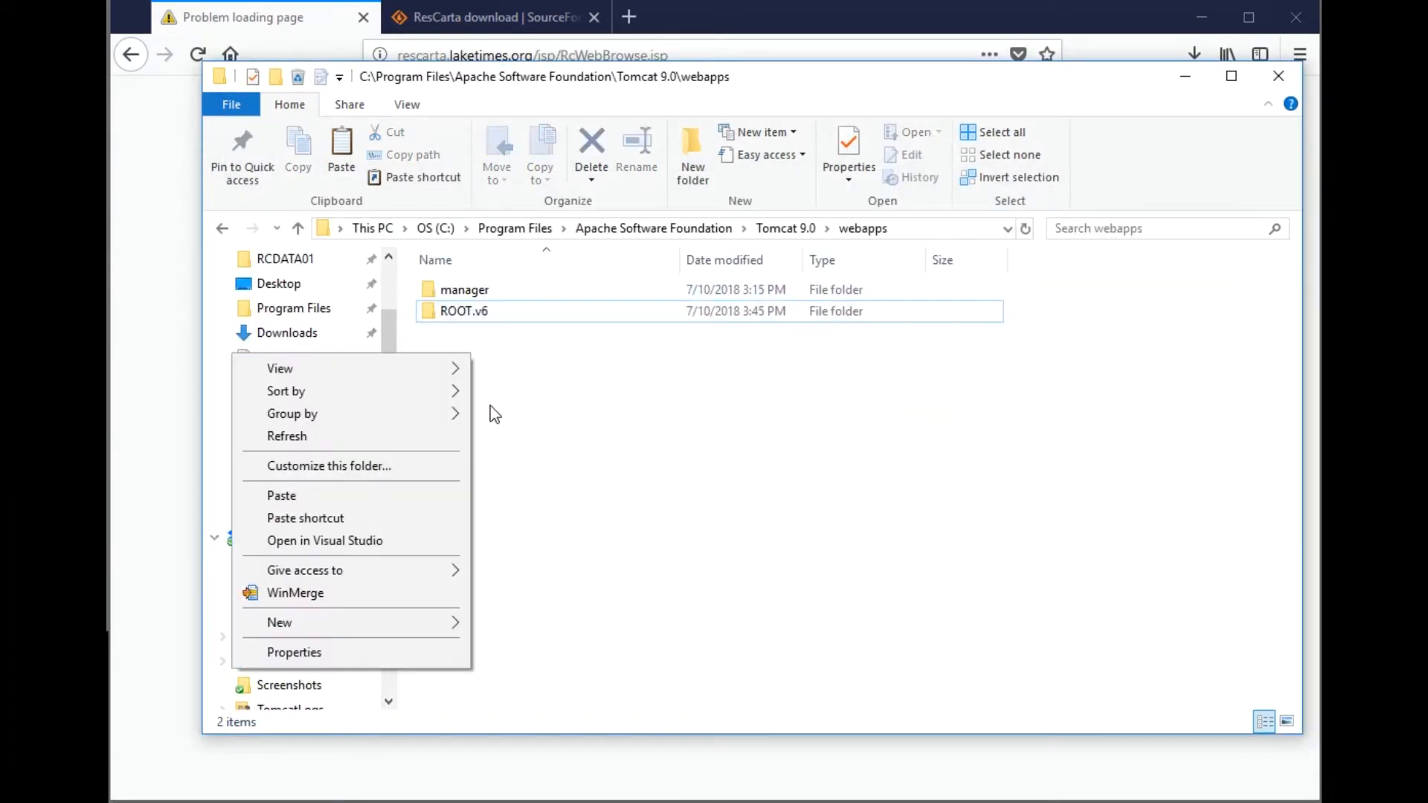
pyautogui.click(430, 497)
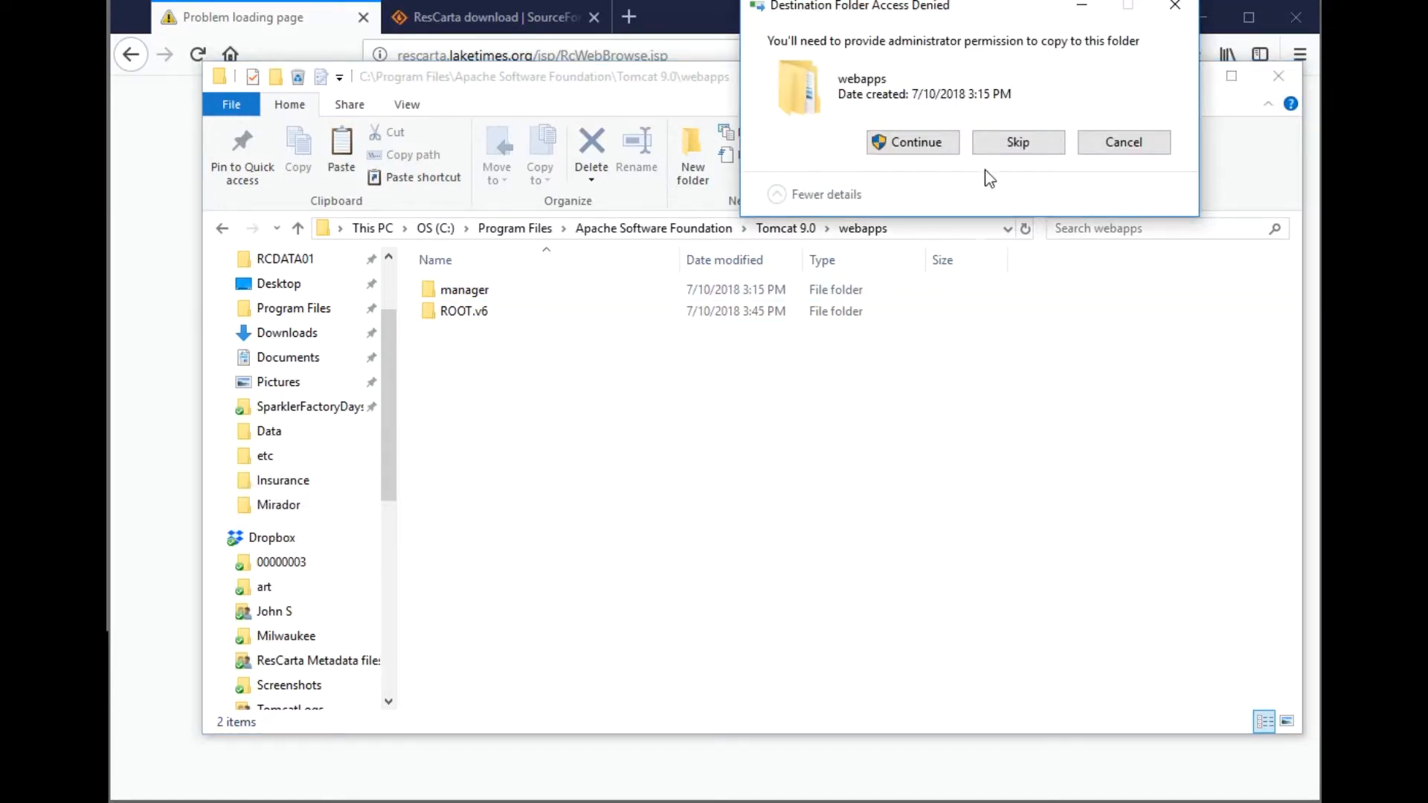
pyautogui.click(955, 151)
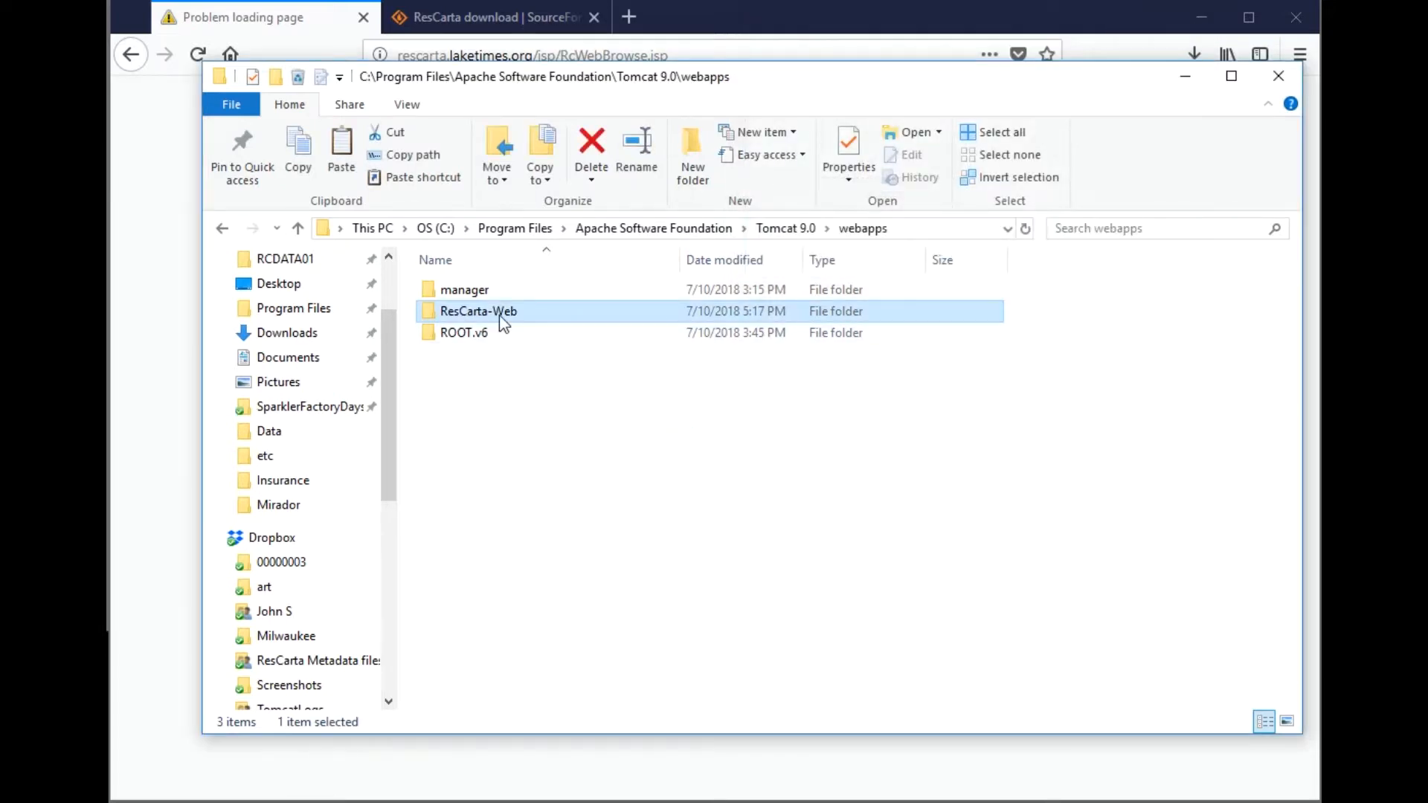
# - Check the copied ResCarta-Web folder, then rename it to ROOT with administrator approval
pyautogui.doubleClick(498, 314)
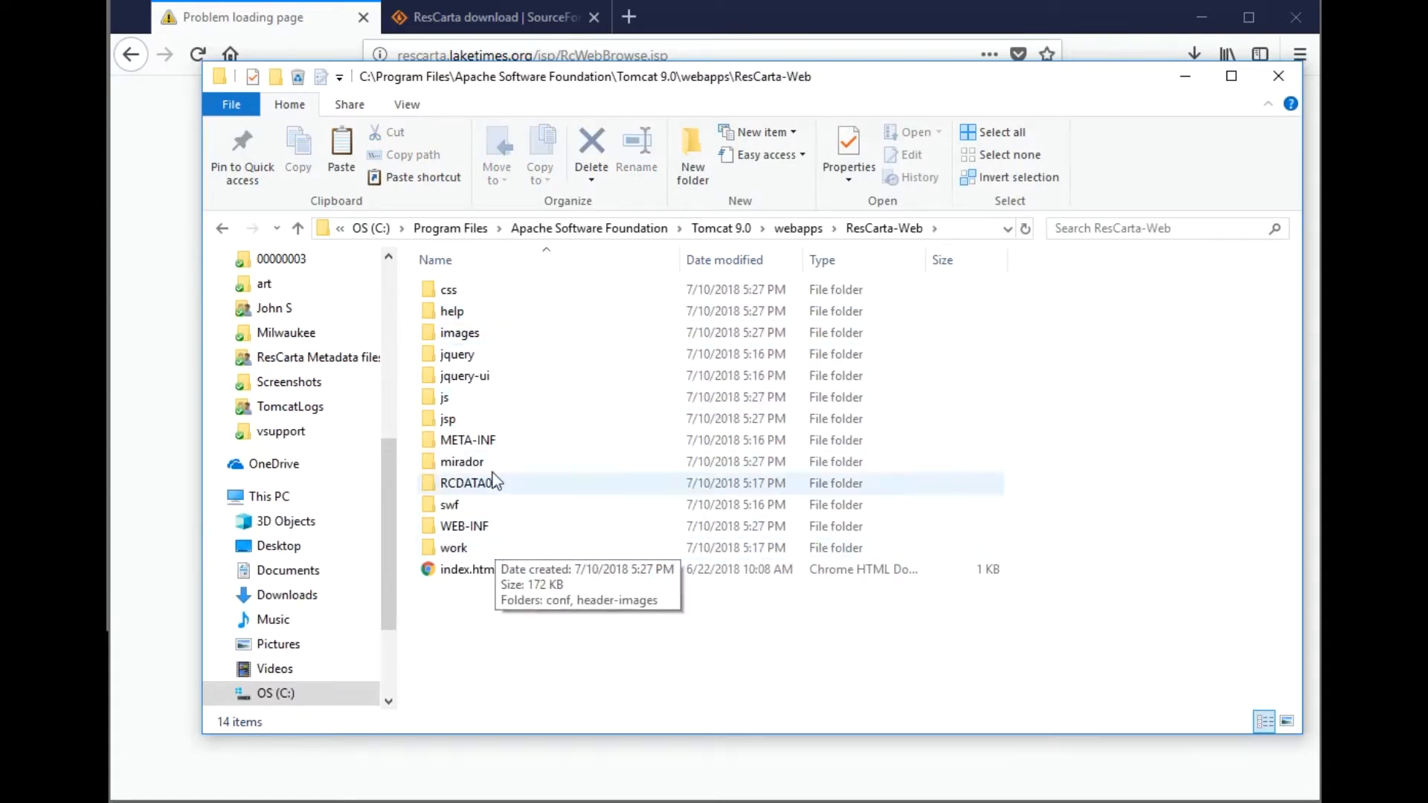
pyautogui.click(793, 232)
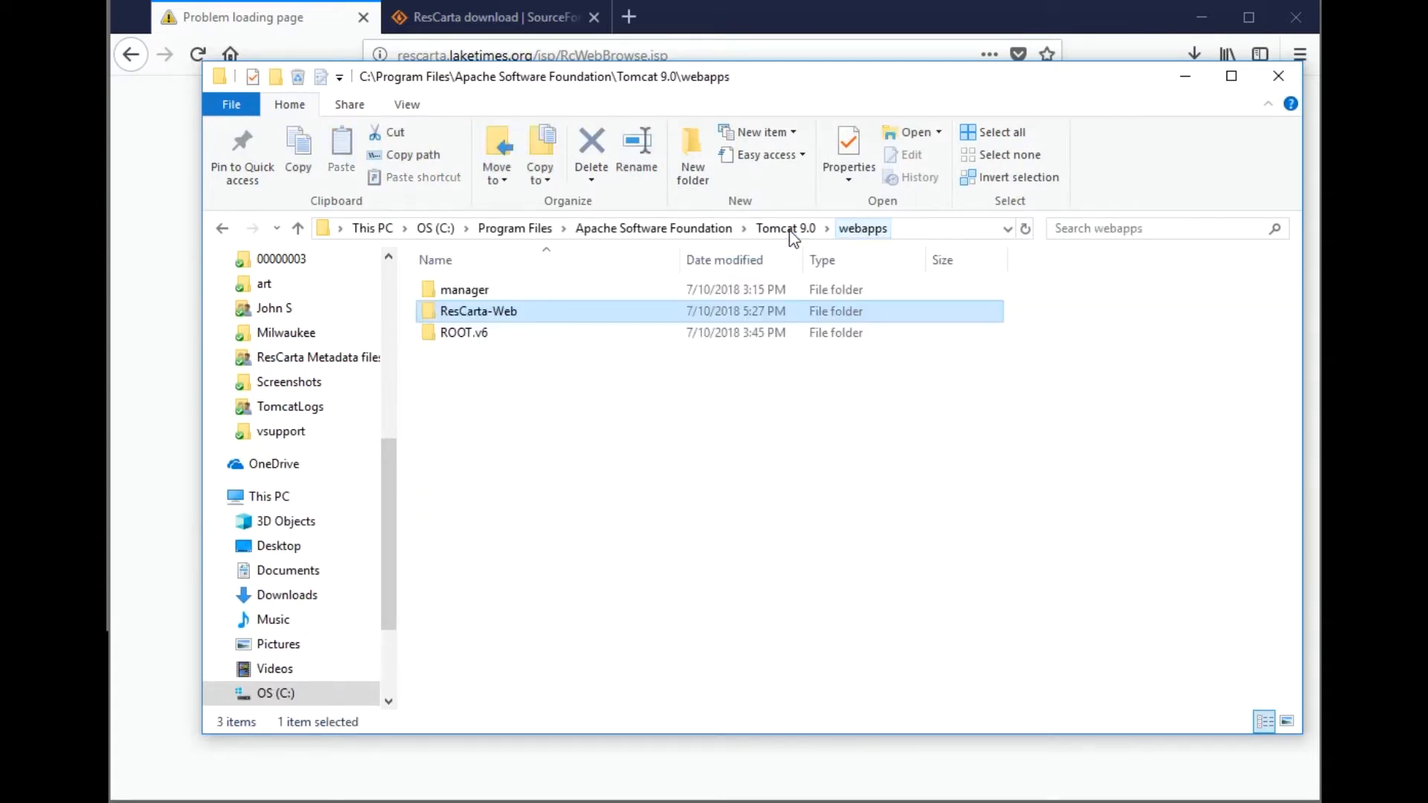
pyautogui.click(512, 314)
pyautogui.moveTo(530, 311); pyautogui.dragTo(461, 315)
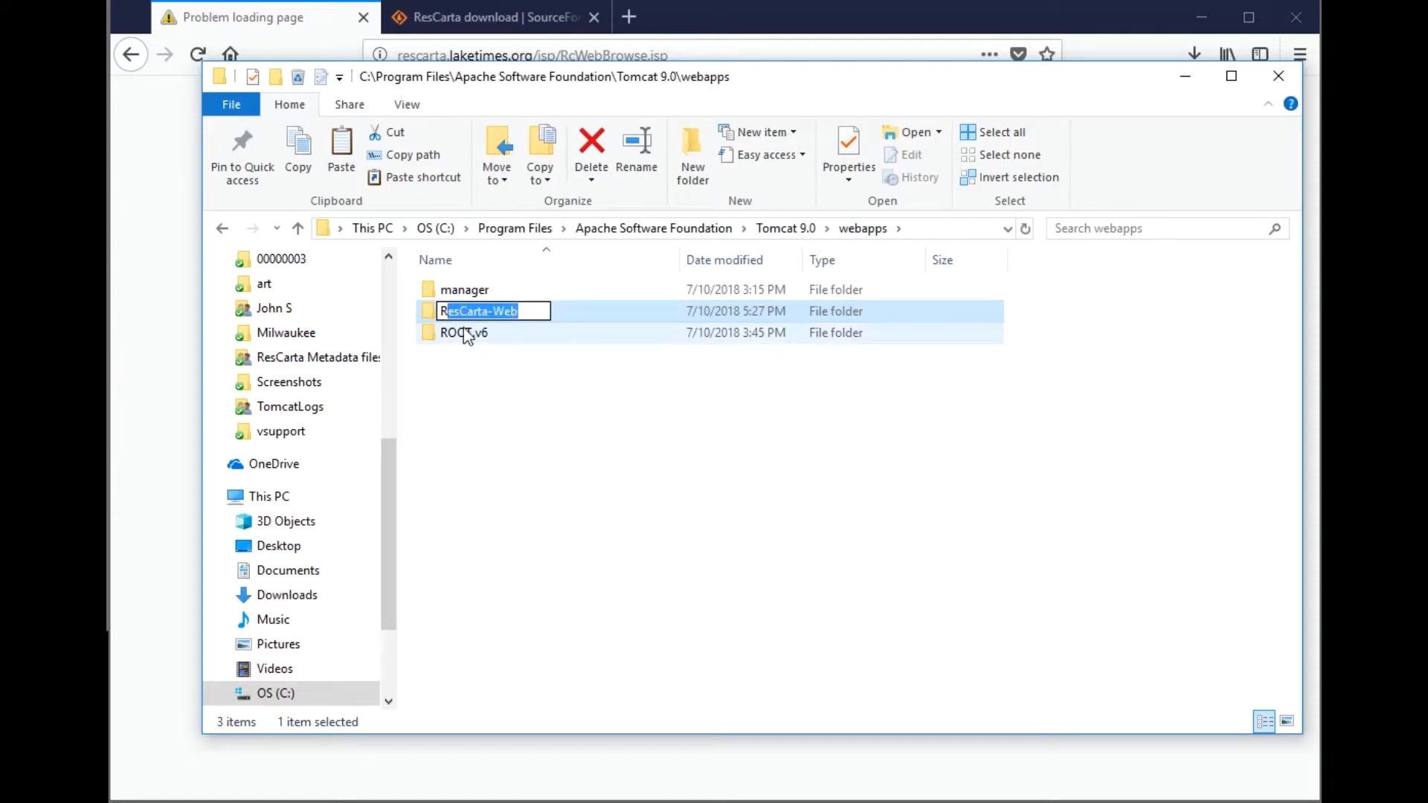
pyautogui.write('OOT')
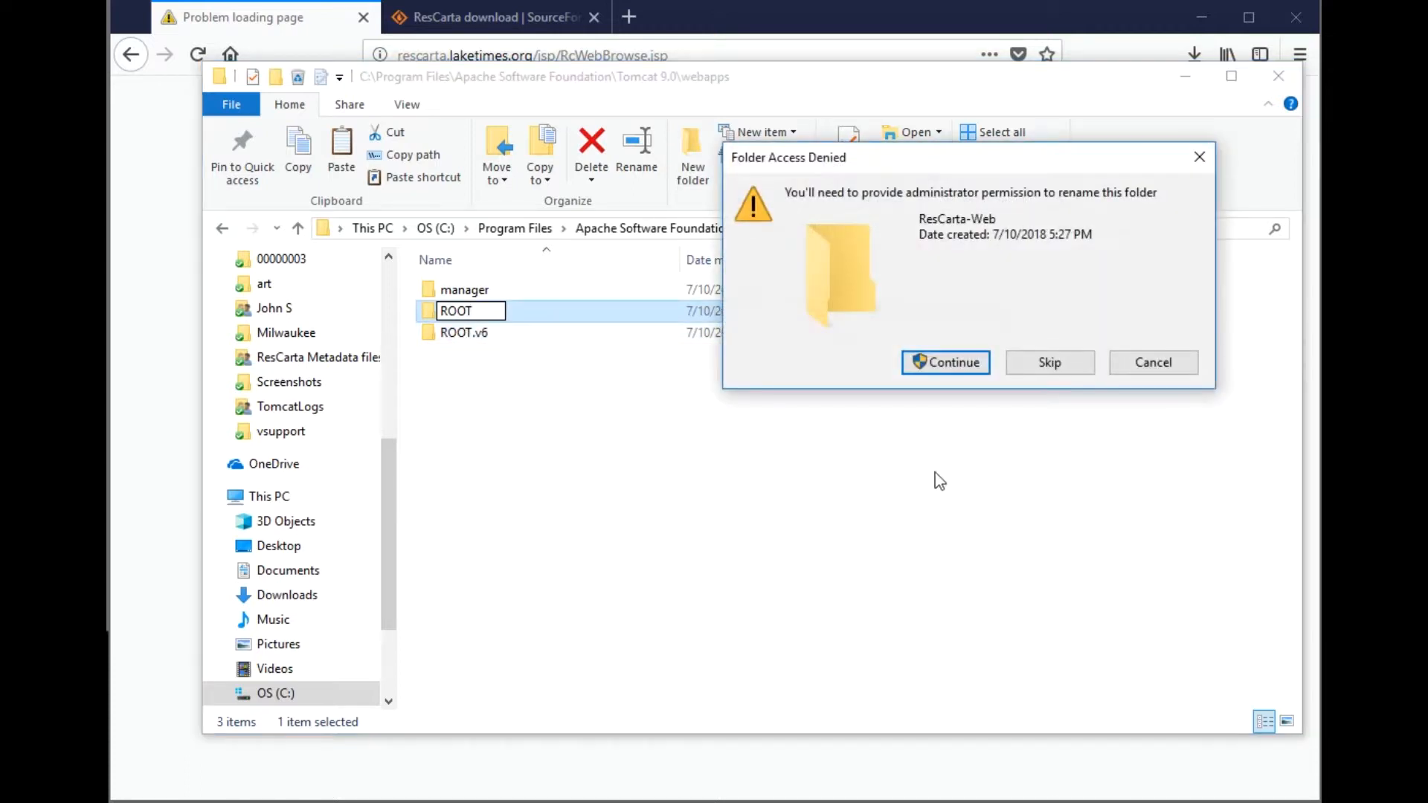
pyautogui.click(939, 362)
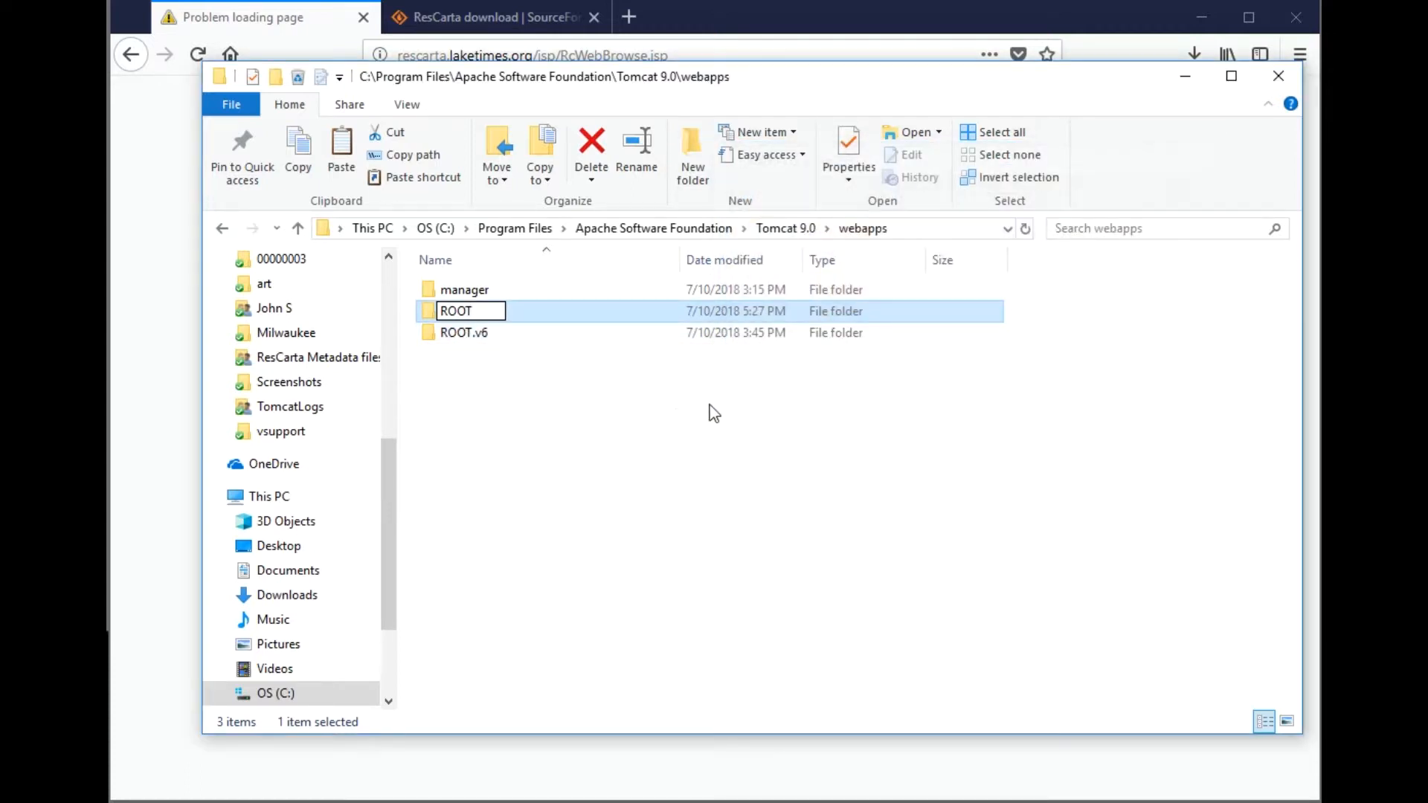
# - Delete the RCDATA01 folder from inside the new ROOT webapp
pyautogui.doubleClick(455, 313)
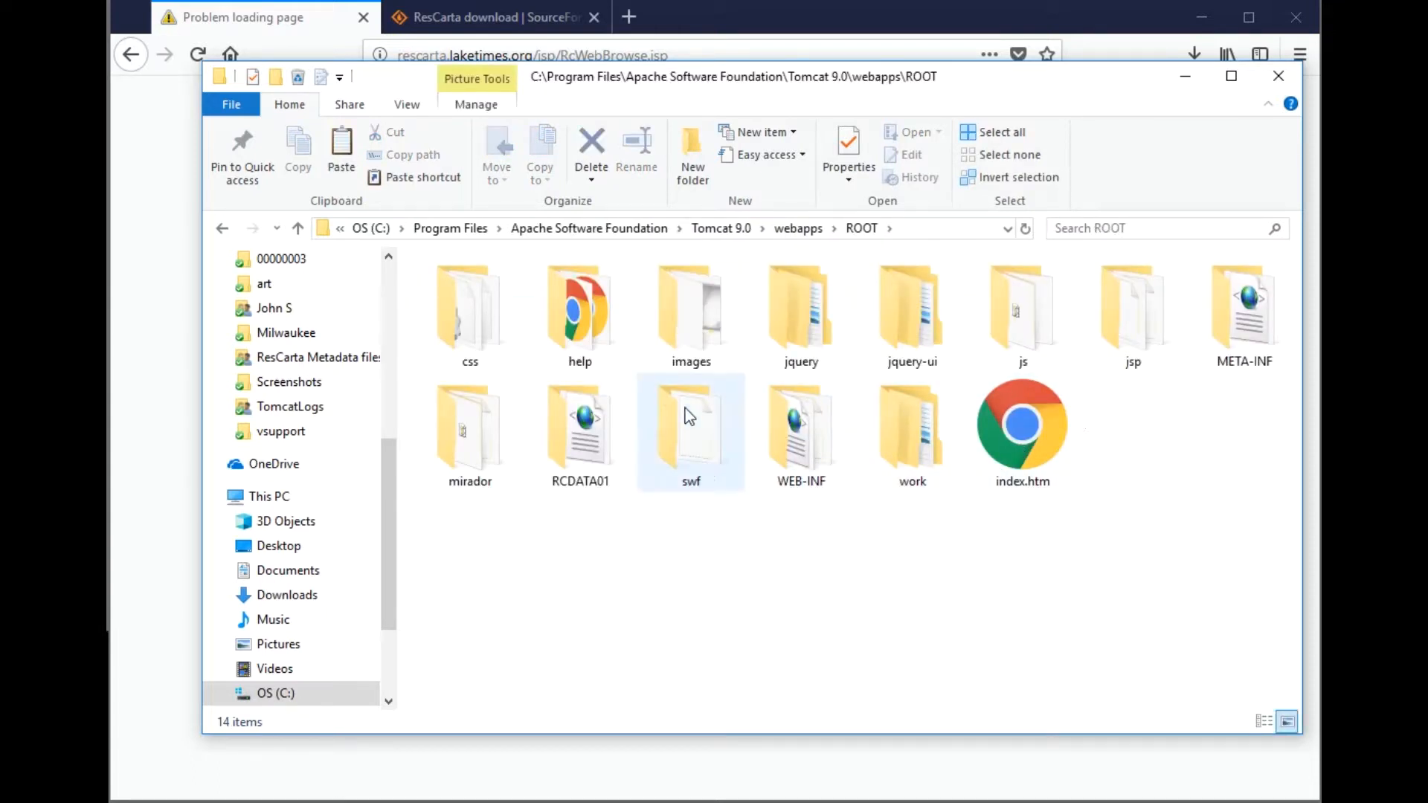
pyautogui.moveTo(472, 485)
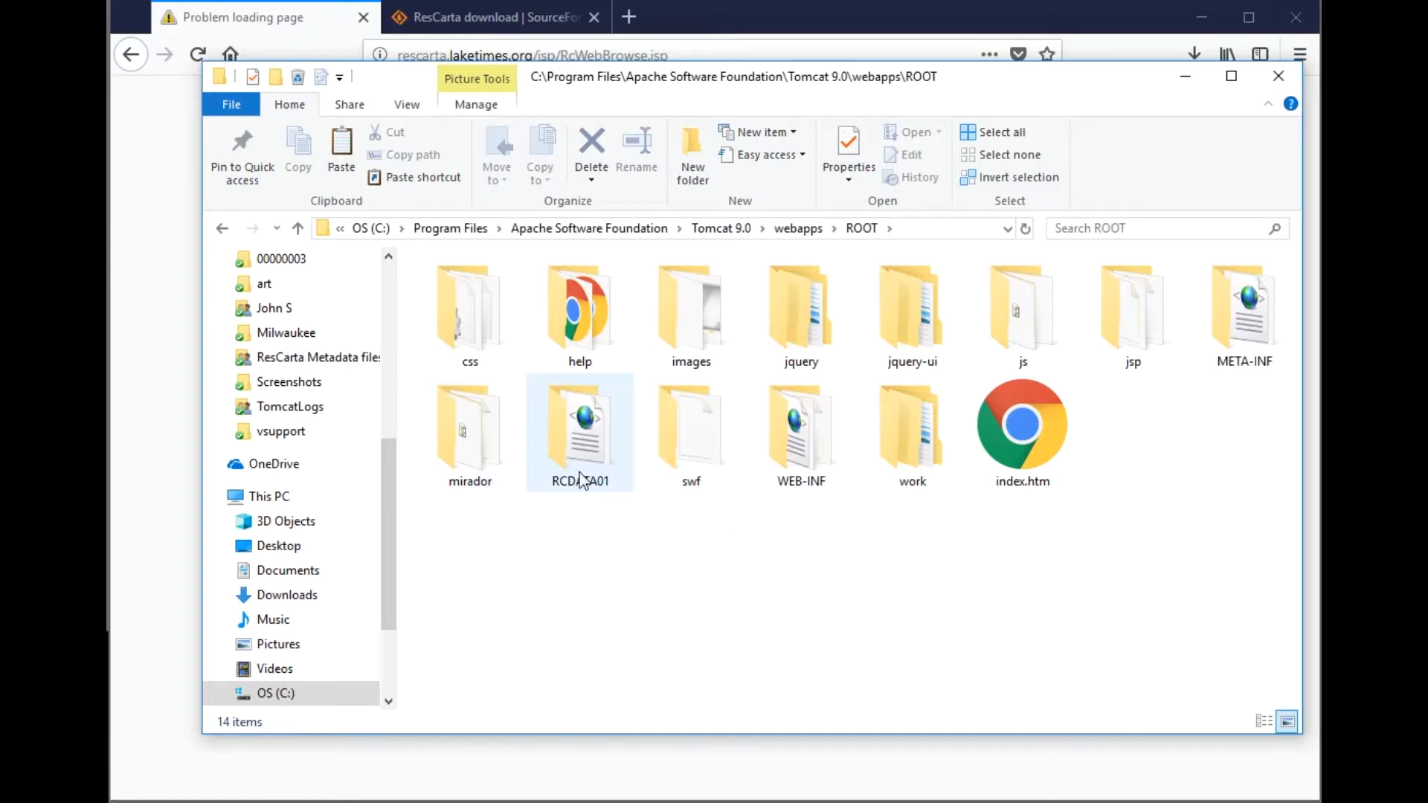
pyautogui.moveTo(587, 463)
pyautogui.rightClick(595, 435)
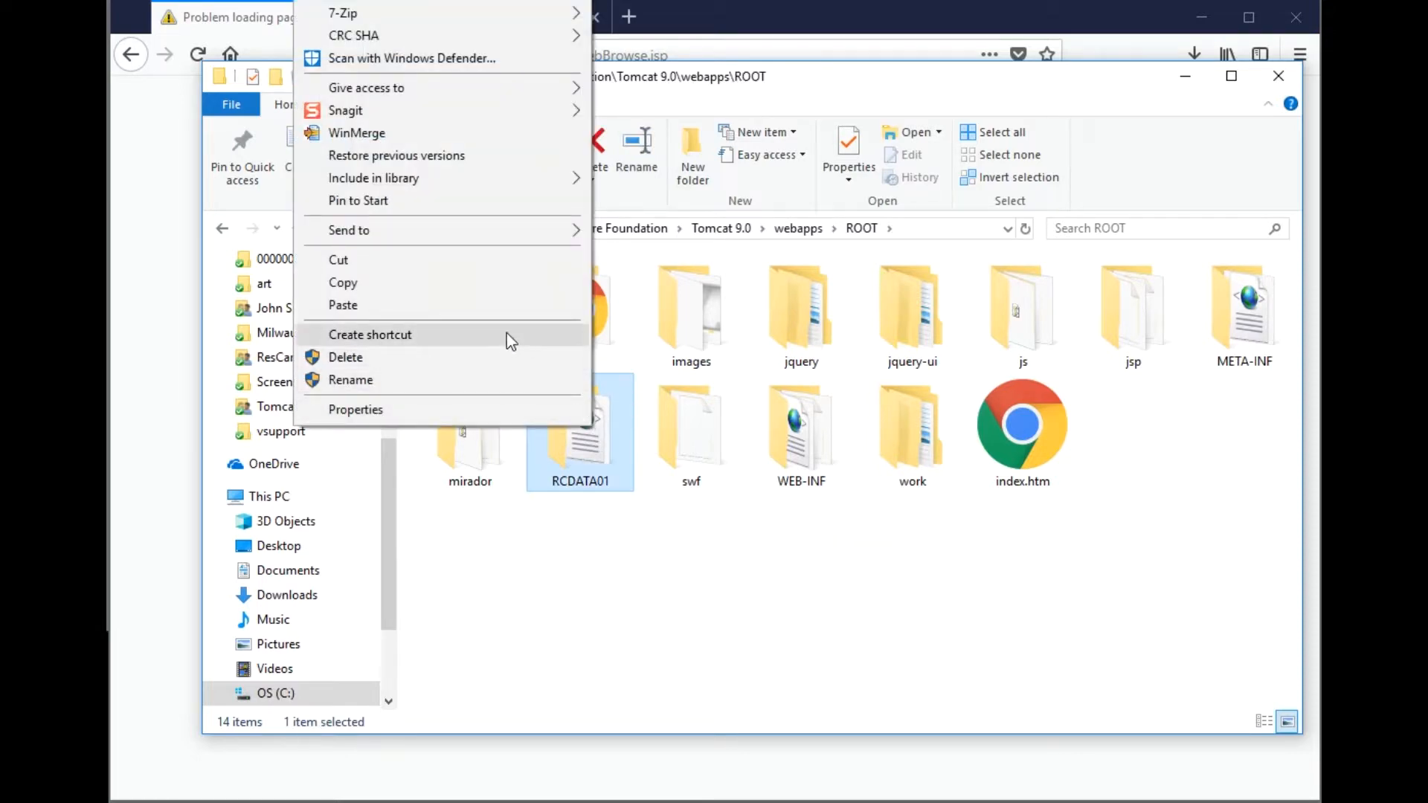
pyautogui.click(442, 357)
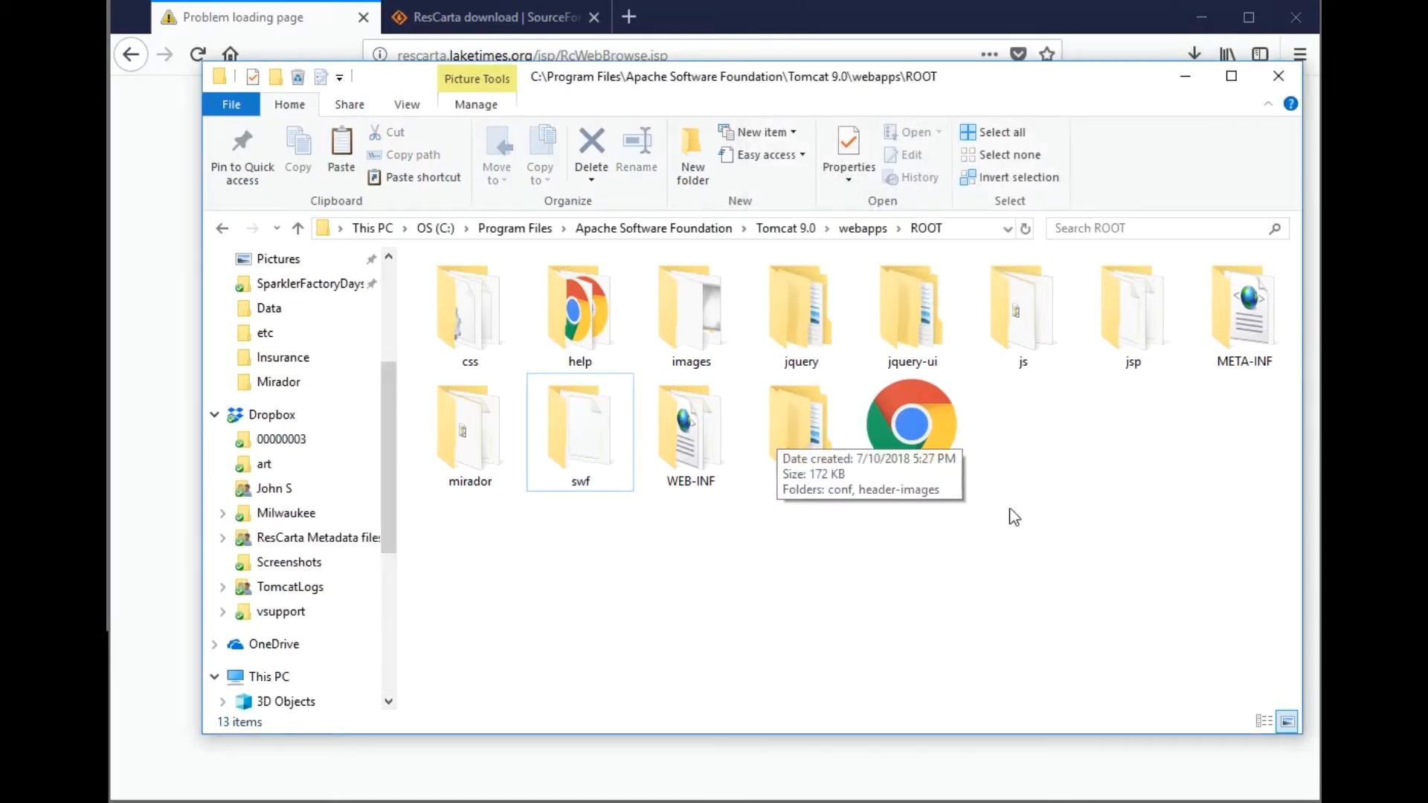
# - Review the ROOT work folder's header-images and conf subfolders, then return to Tomcat 9.0
pyautogui.doubleClick(800, 448)
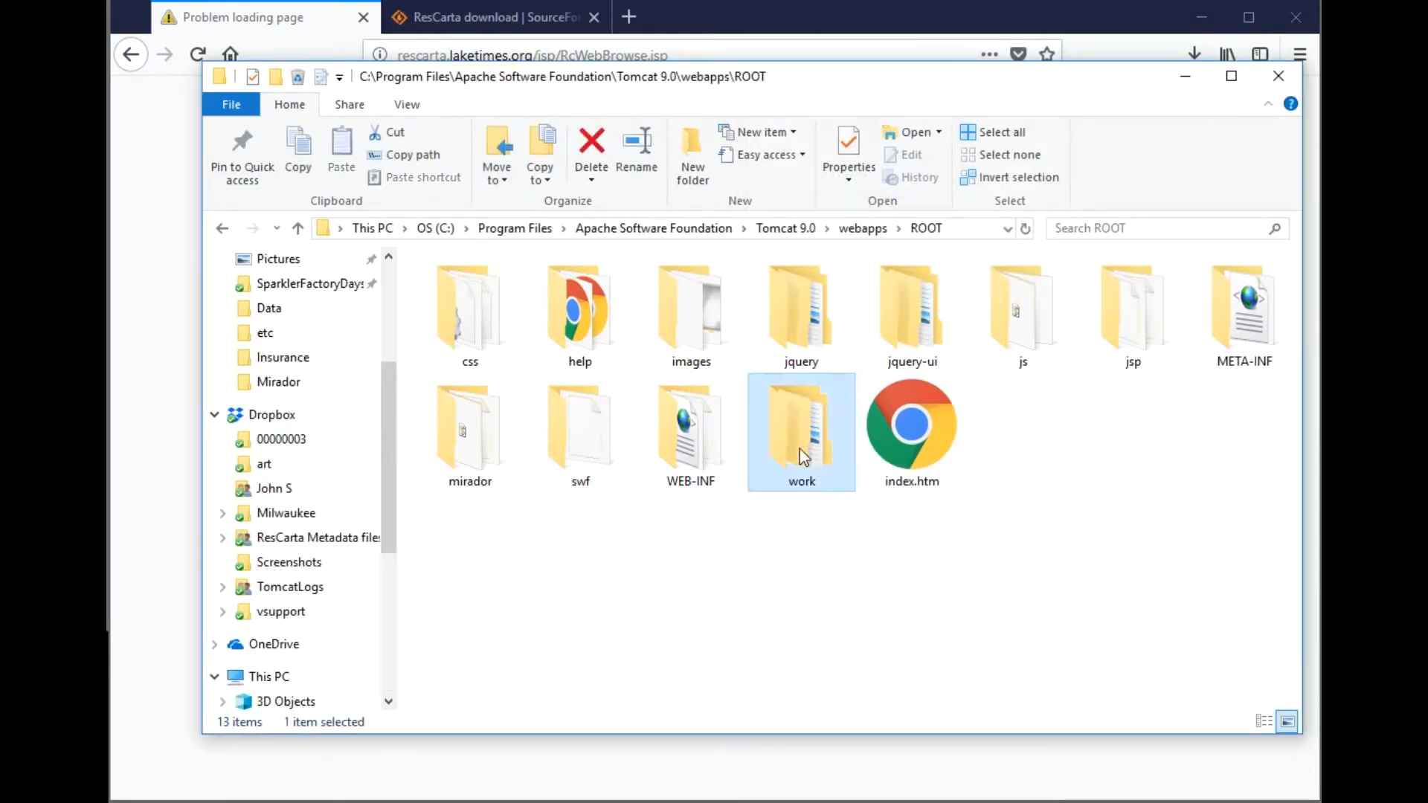
pyautogui.doubleClick(465, 312)
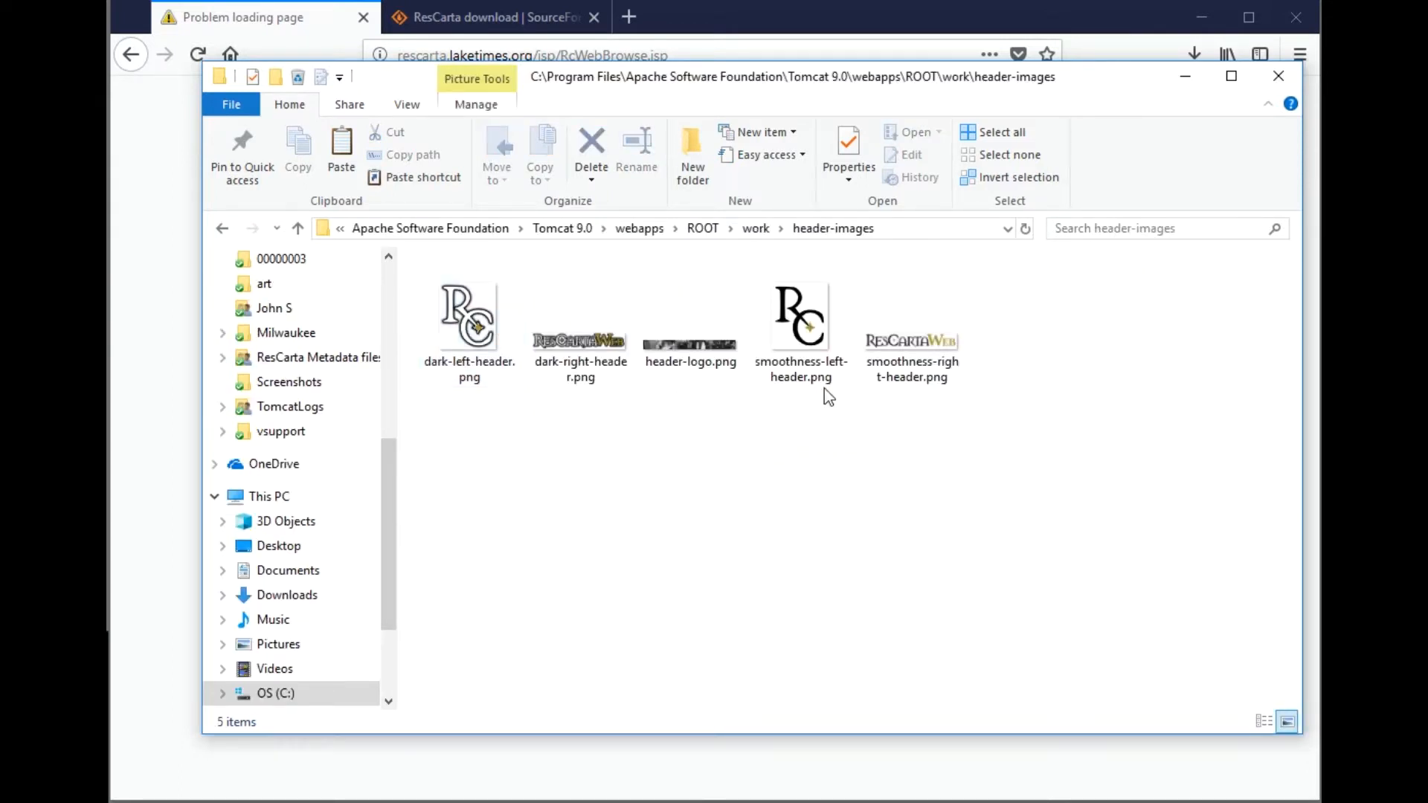
pyautogui.click(756, 228)
pyautogui.doubleClick(466, 287)
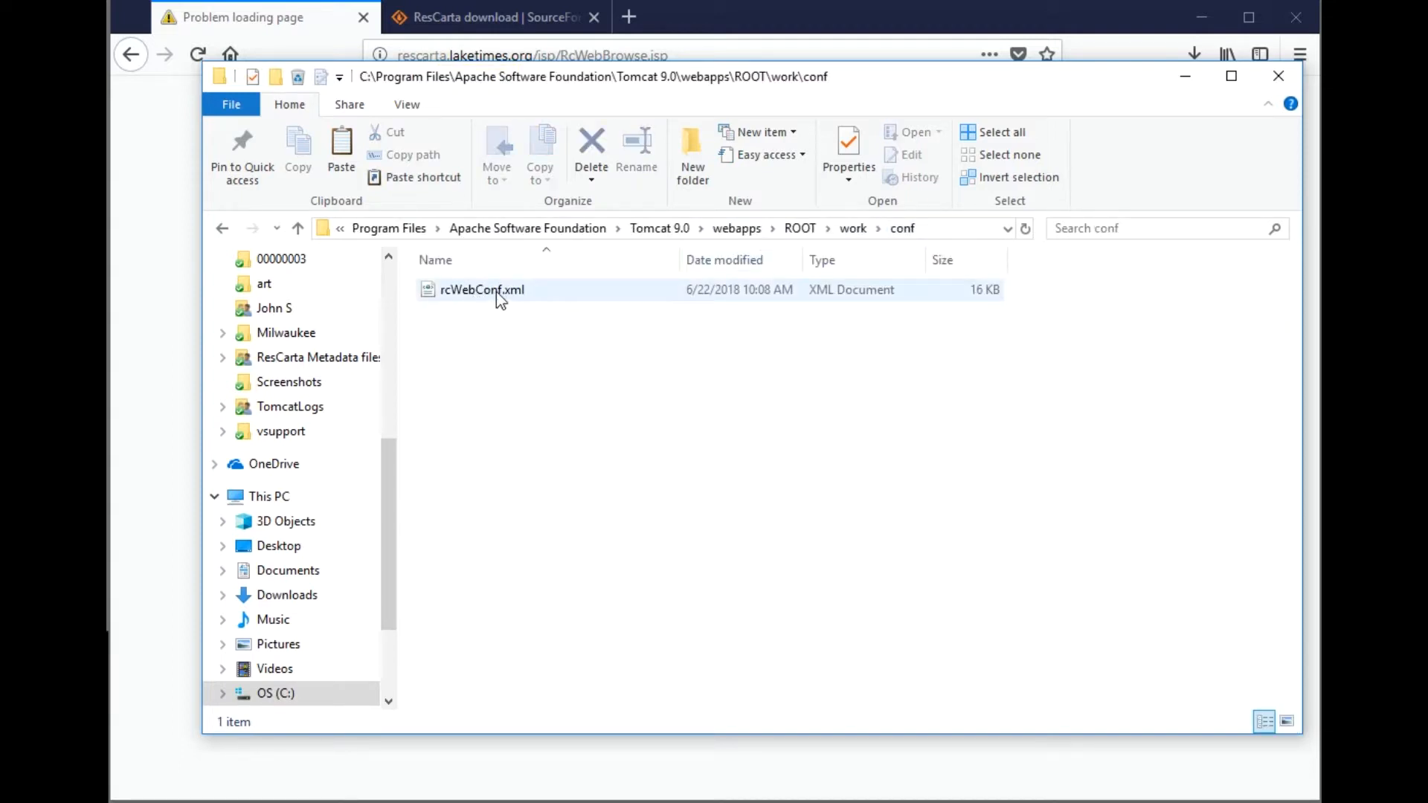
pyautogui.click(661, 229)
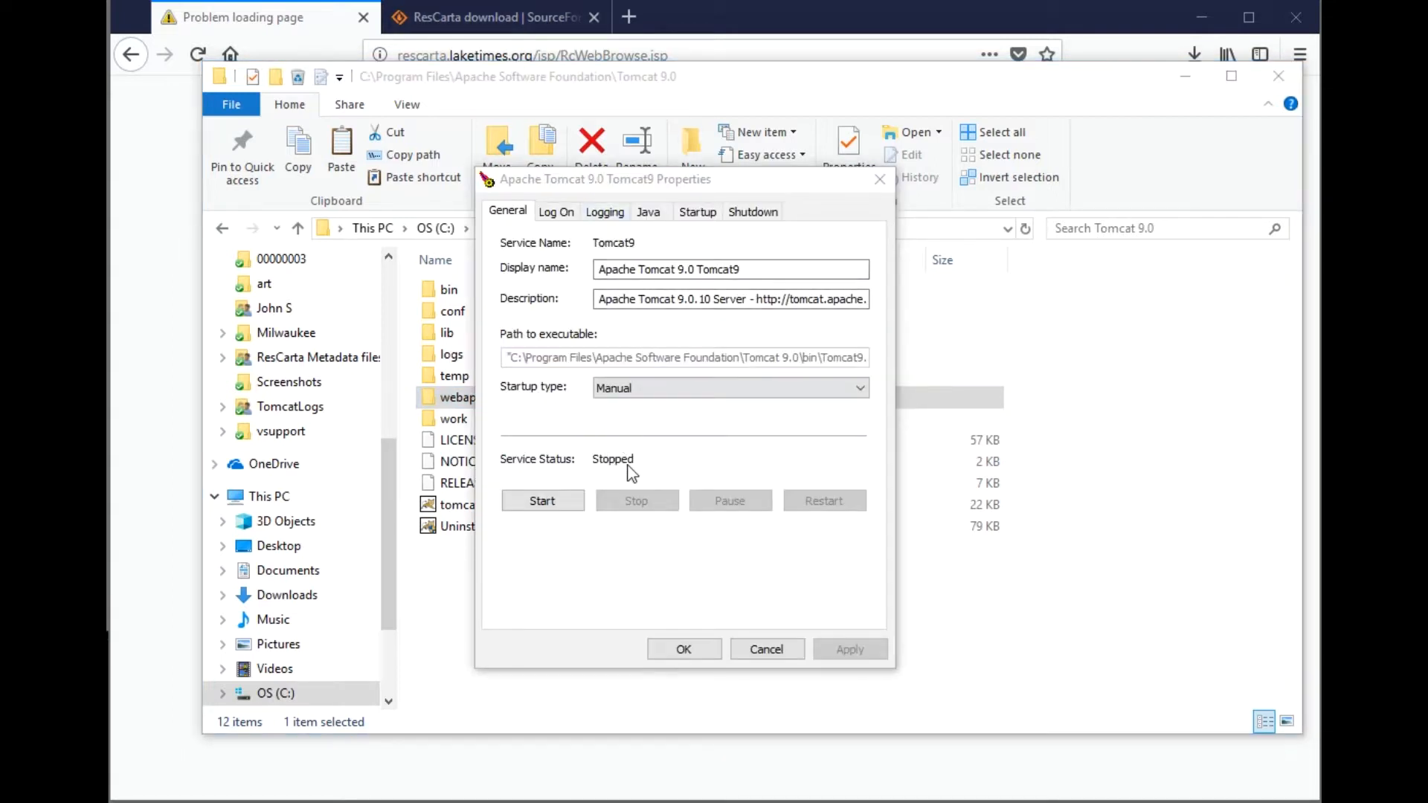
# - Start the Tomcat9 service, close its properties with OK, and bring Firefox forward
pyautogui.click(555, 501)
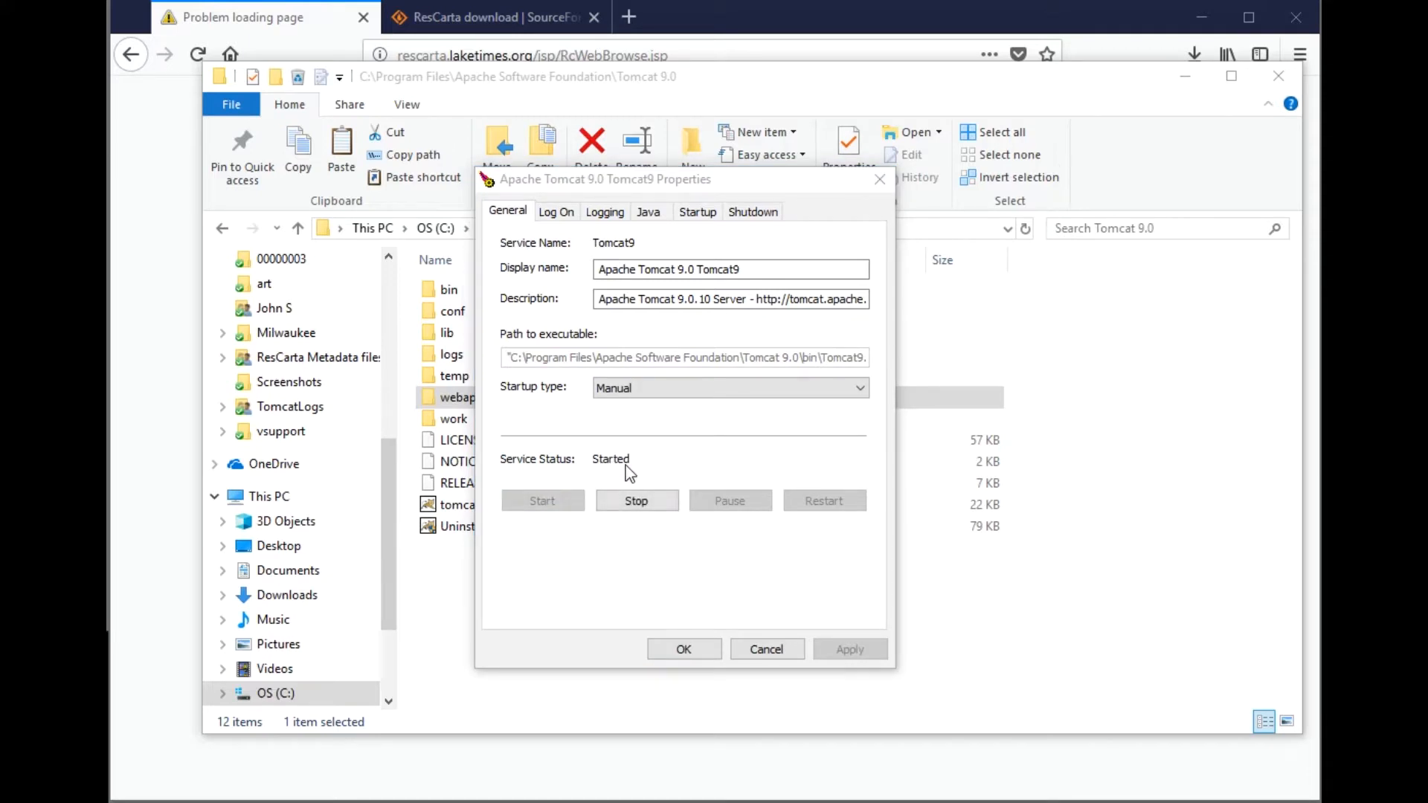
pyautogui.click(685, 646)
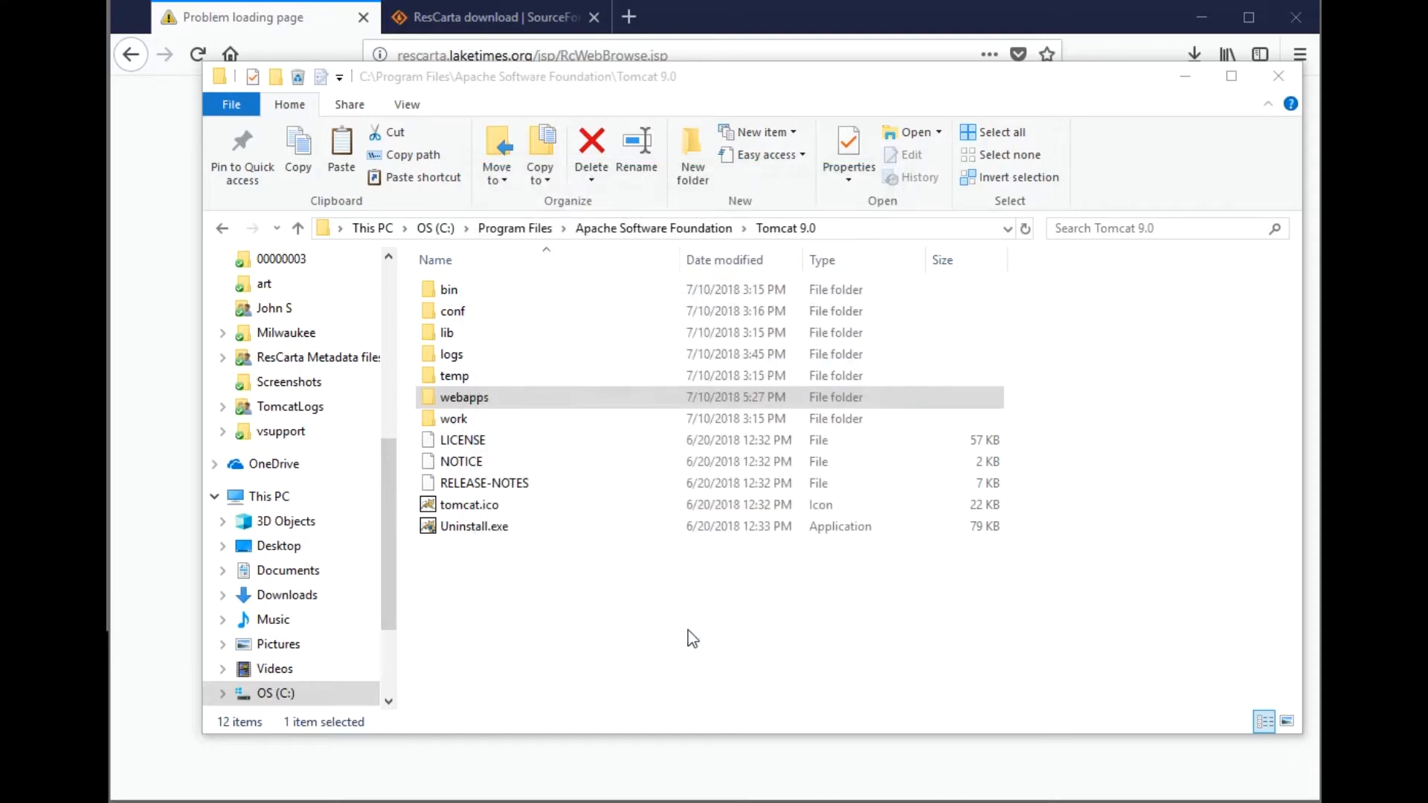
pyautogui.click(191, 287)
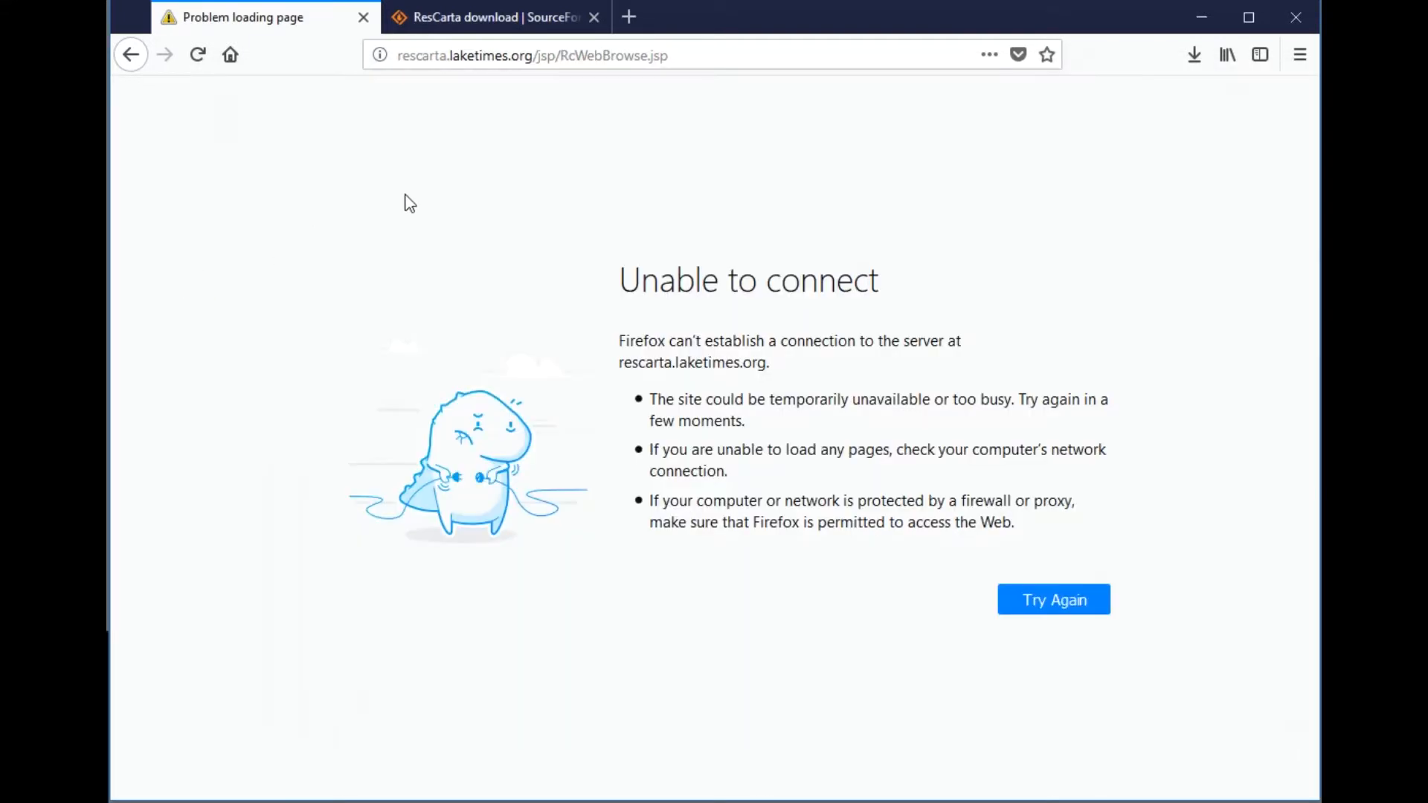
# - Reload the ResCarta-Web page, resending the request, and log in with the administrator credentials
pyautogui.click(195, 64)
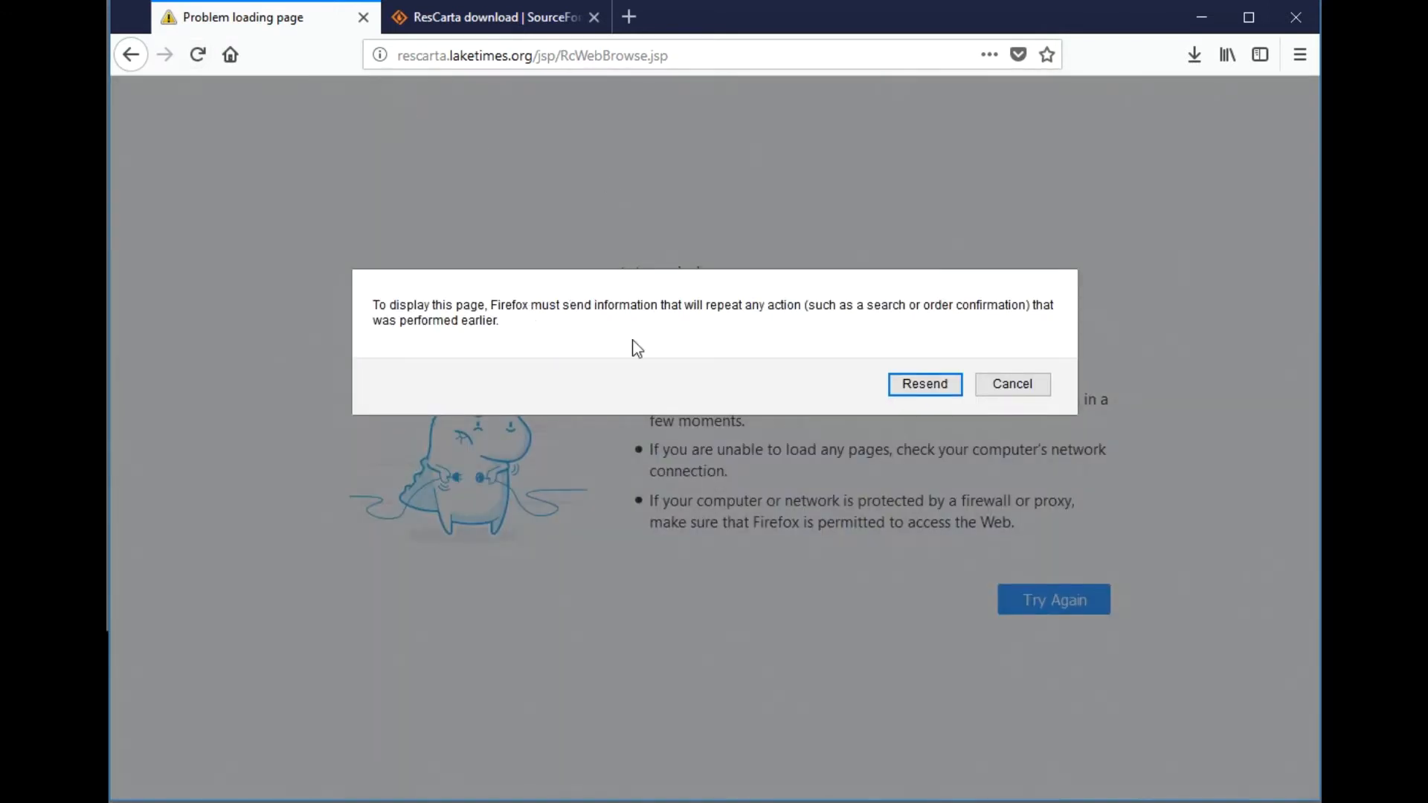
pyautogui.click(926, 385)
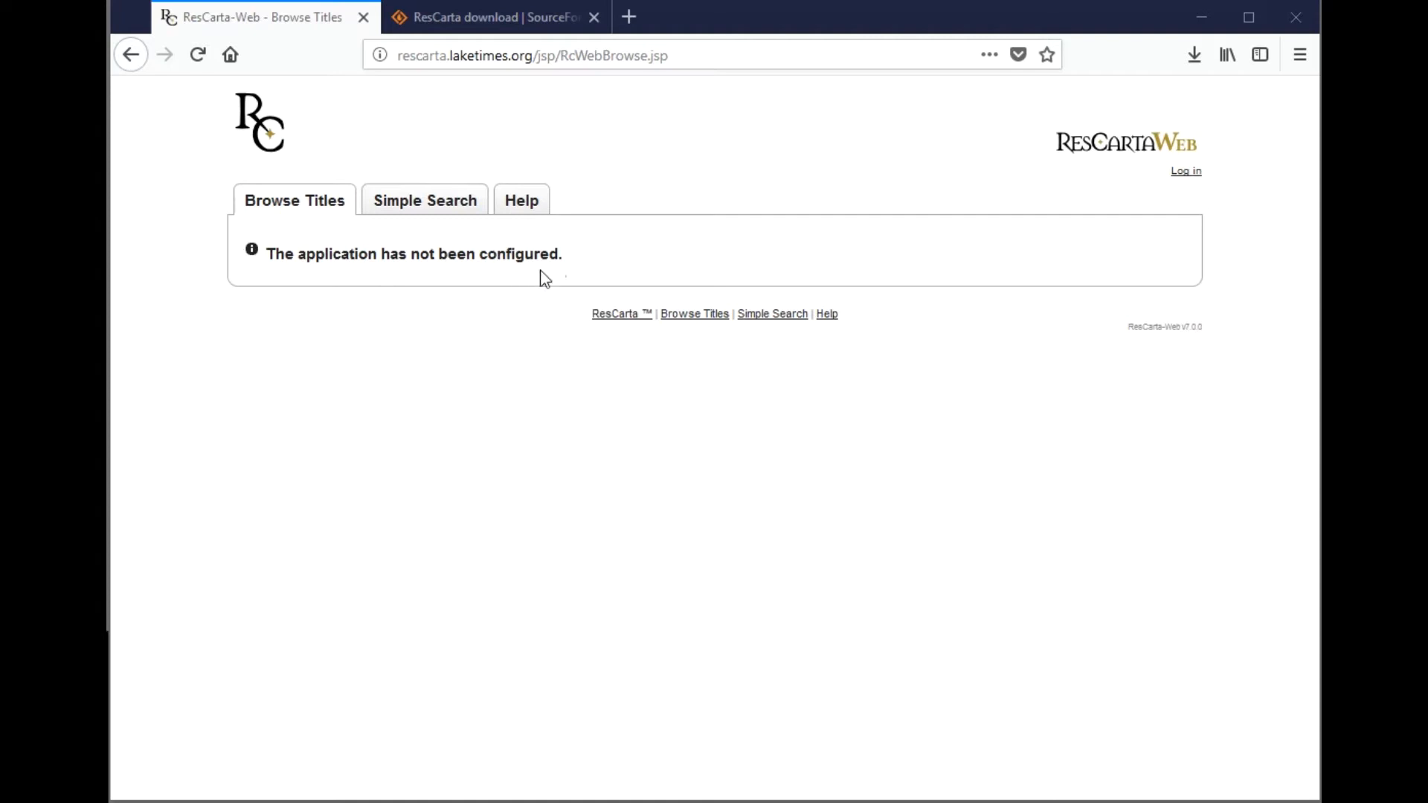
pyautogui.click(1186, 172)
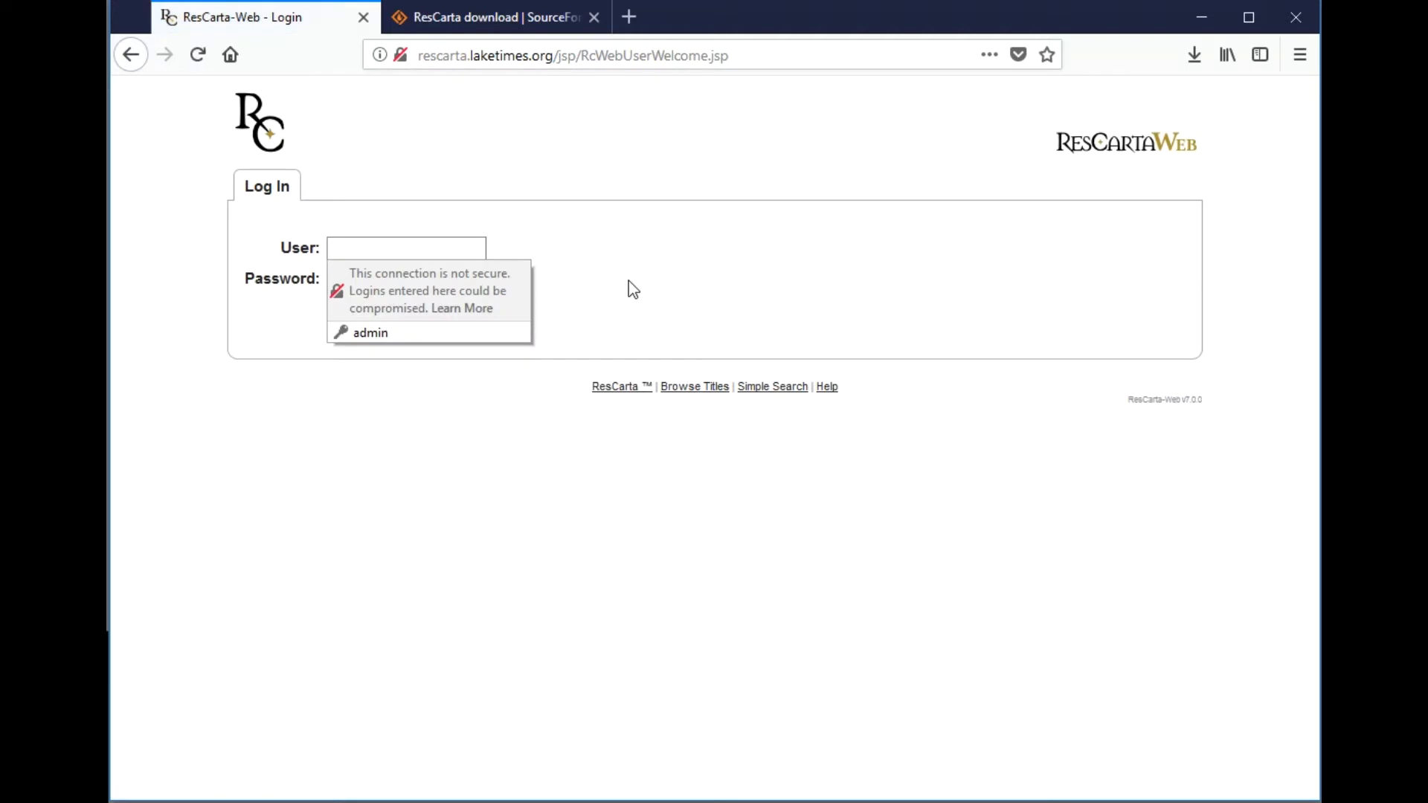
pyautogui.click(449, 249)
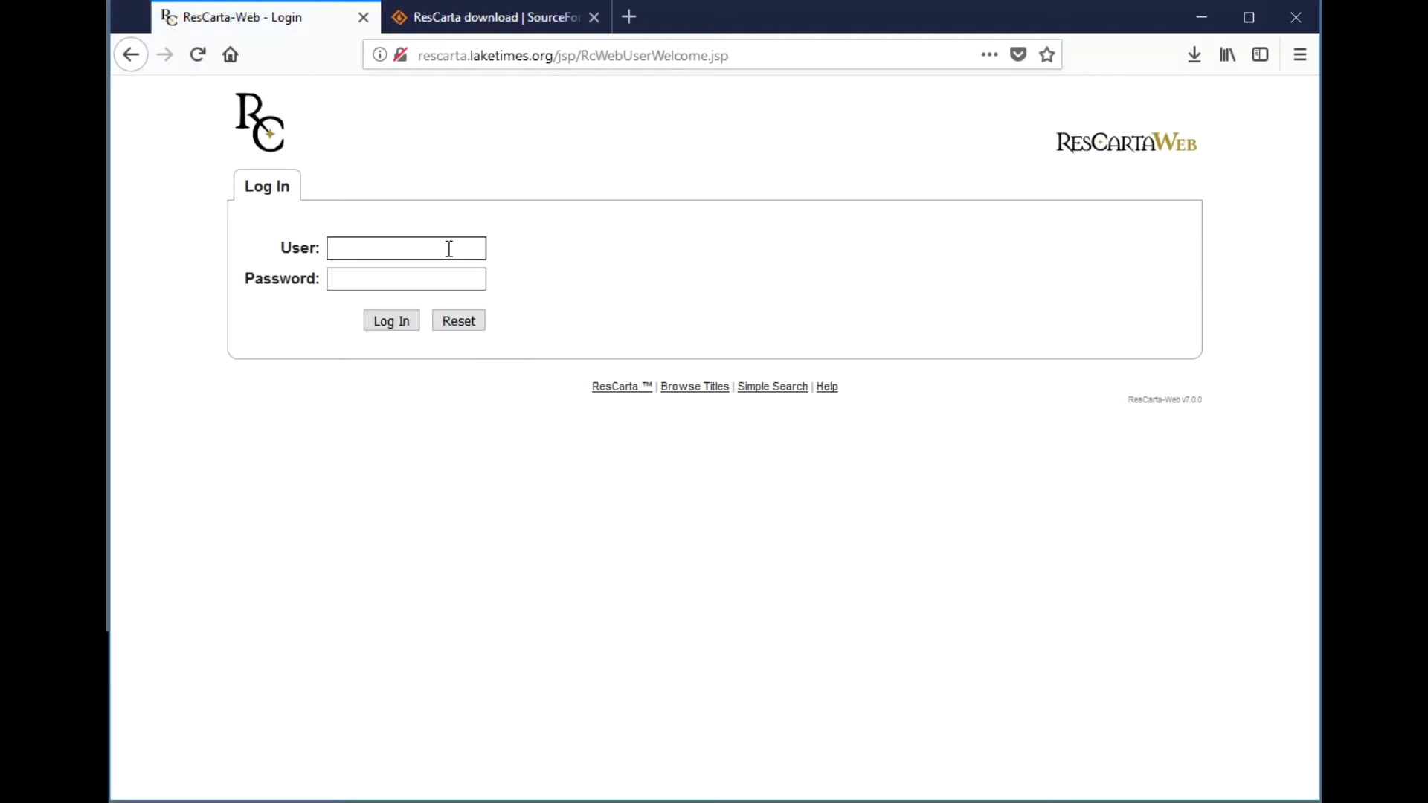
pyautogui.write('a')
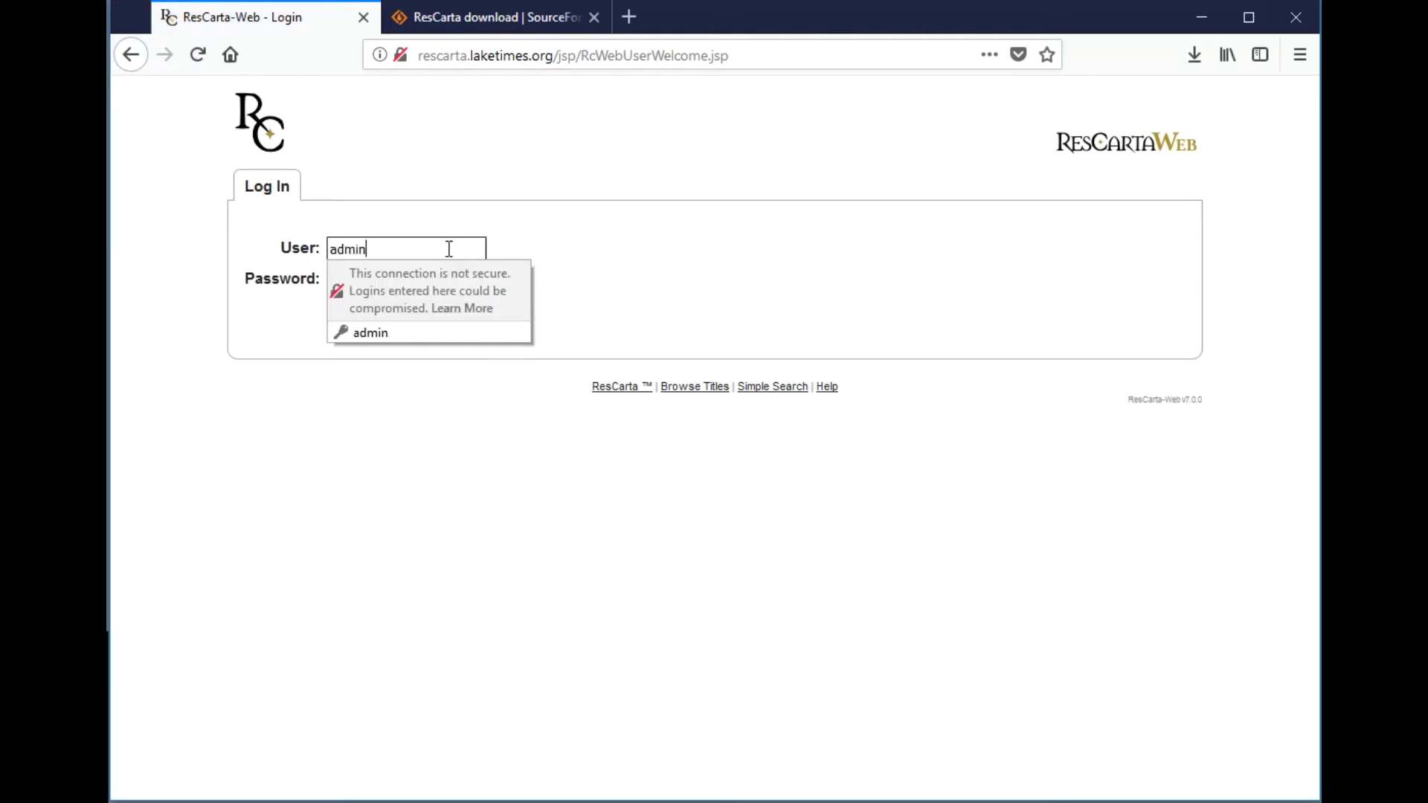
pyautogui.write('dmin')
pyautogui.press('Tab')
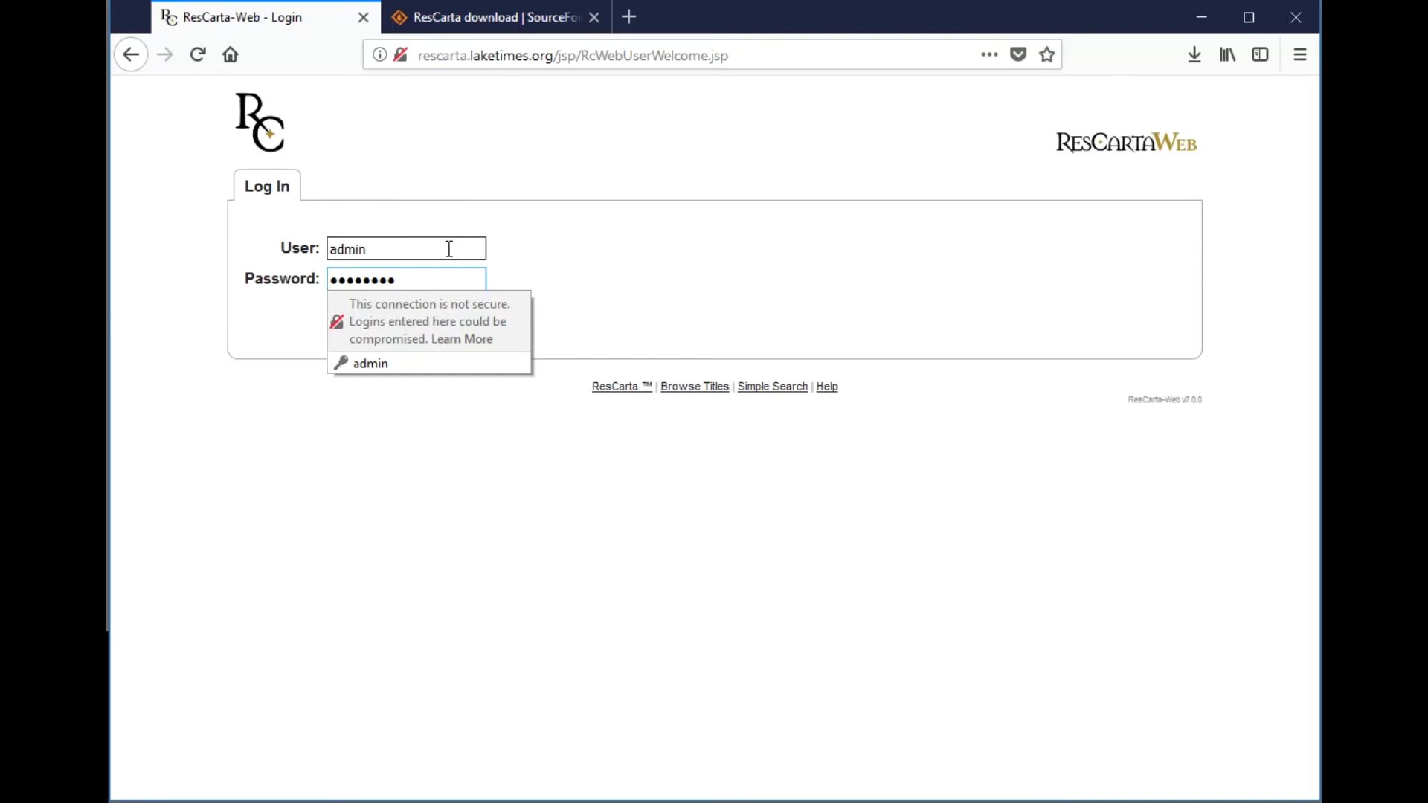
pyautogui.press('Return')
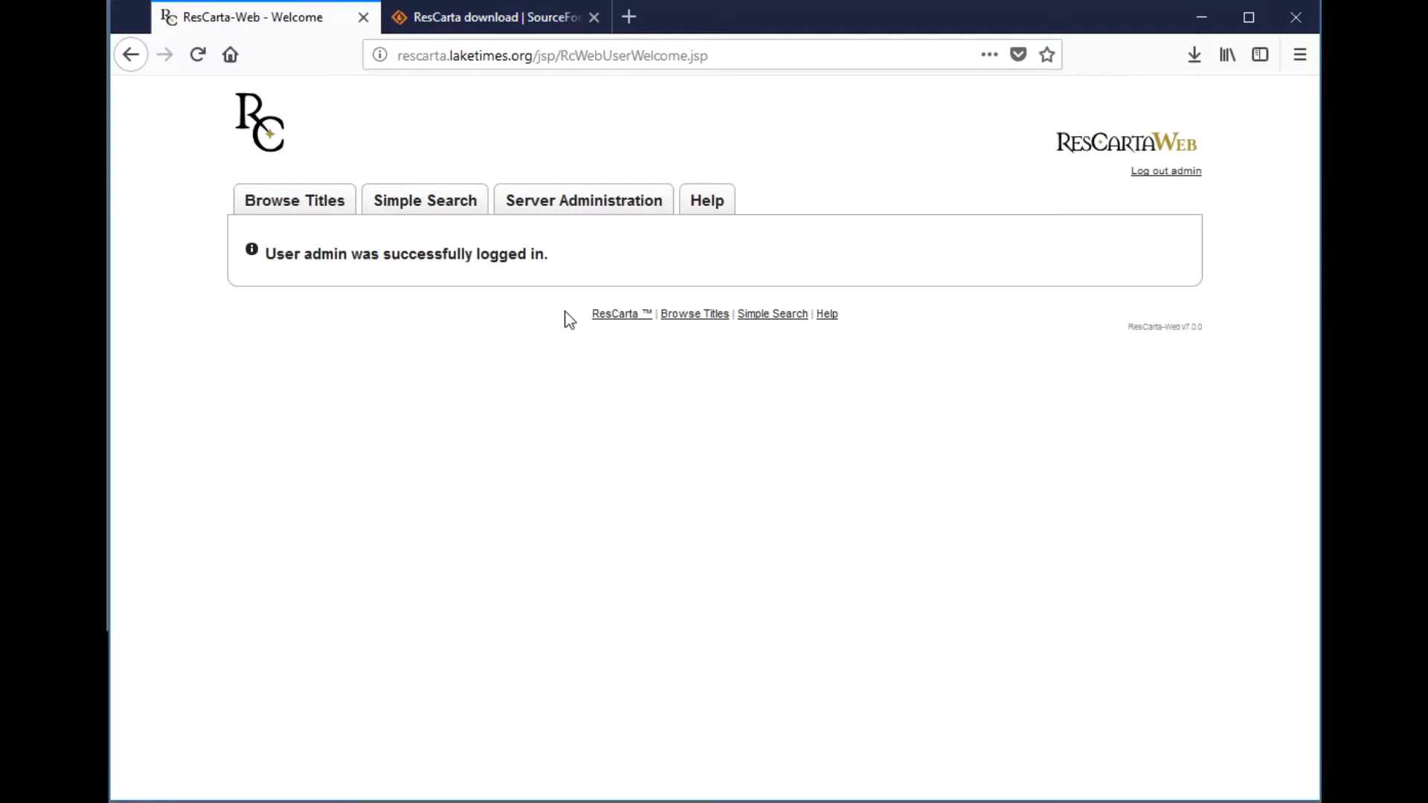
# - In Server Administration, trim the data volume directory path to C:\RCDATA01 and save it
pyautogui.click(584, 212)
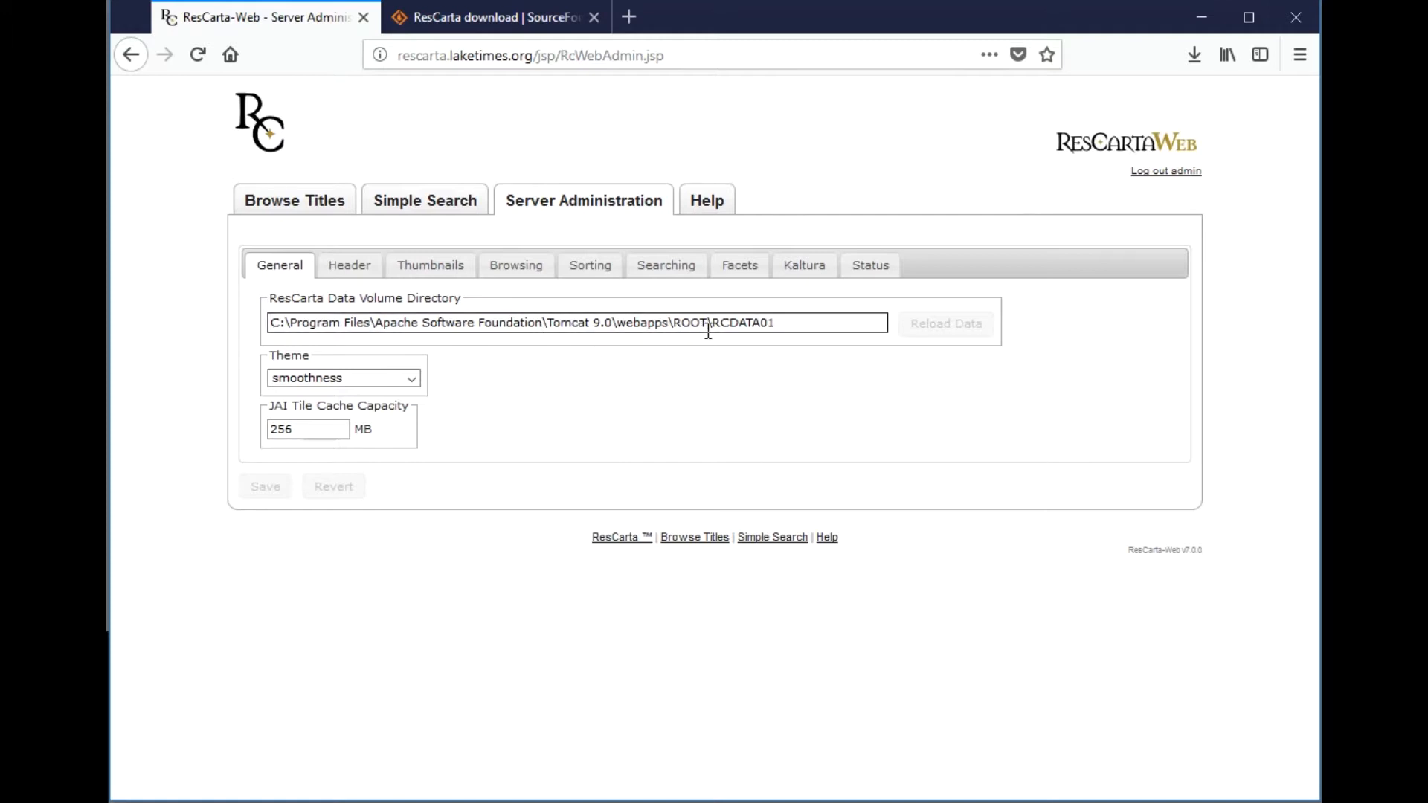
pyautogui.moveTo(709, 323); pyautogui.dragTo(284, 319)
pyautogui.press('BackSpace')
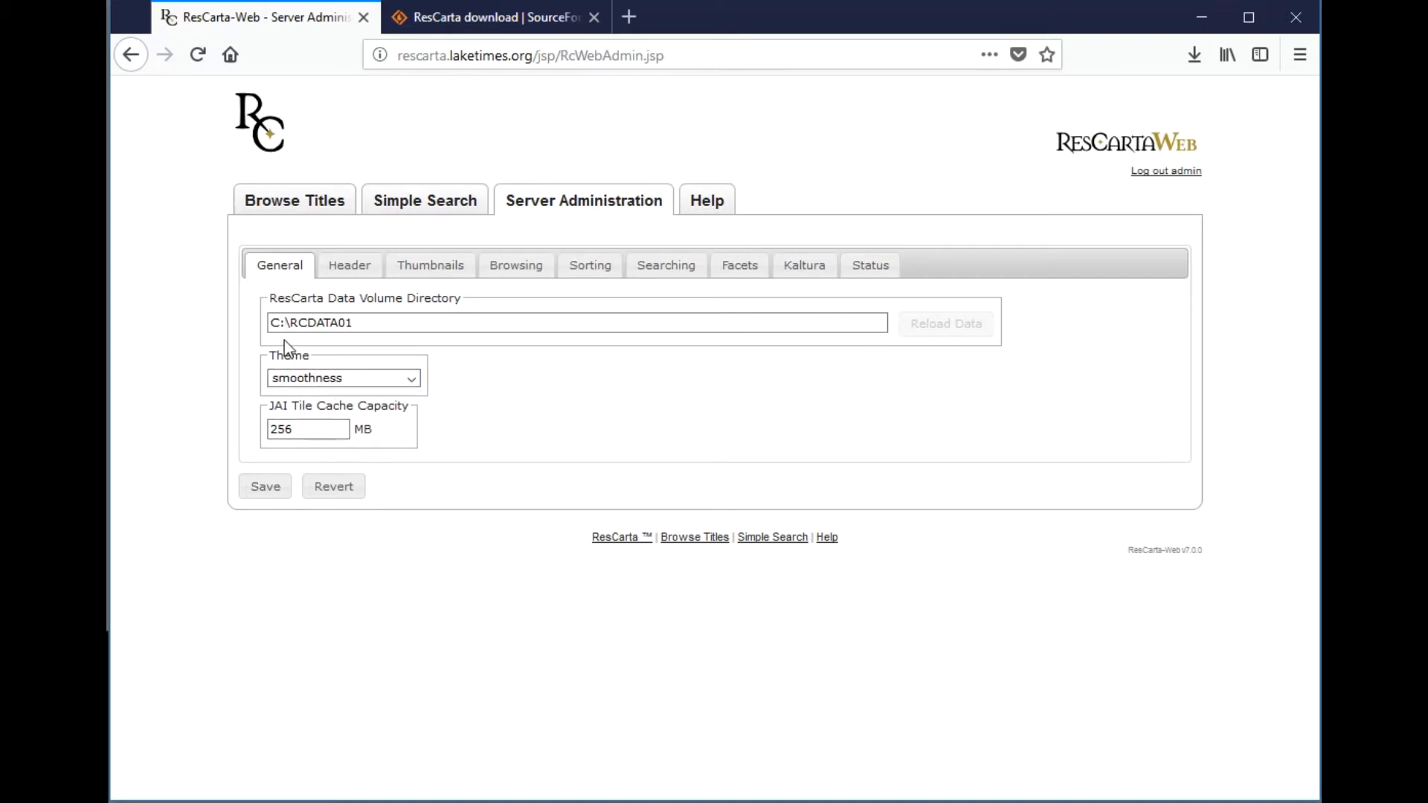
pyautogui.moveTo(279, 323); pyautogui.dragTo(271, 322)
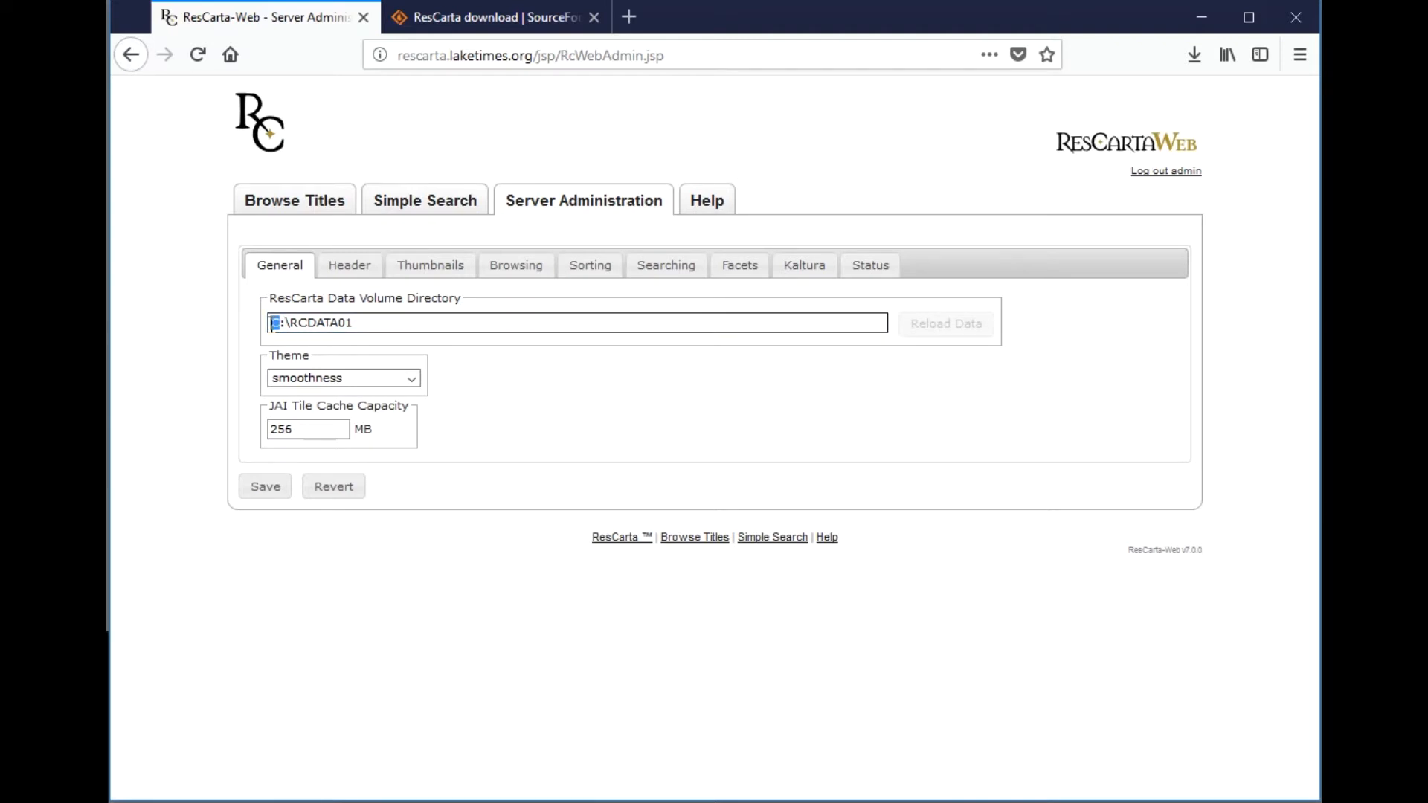
pyautogui.write('D')
pyautogui.moveTo(285, 321); pyautogui.dragTo(270, 325)
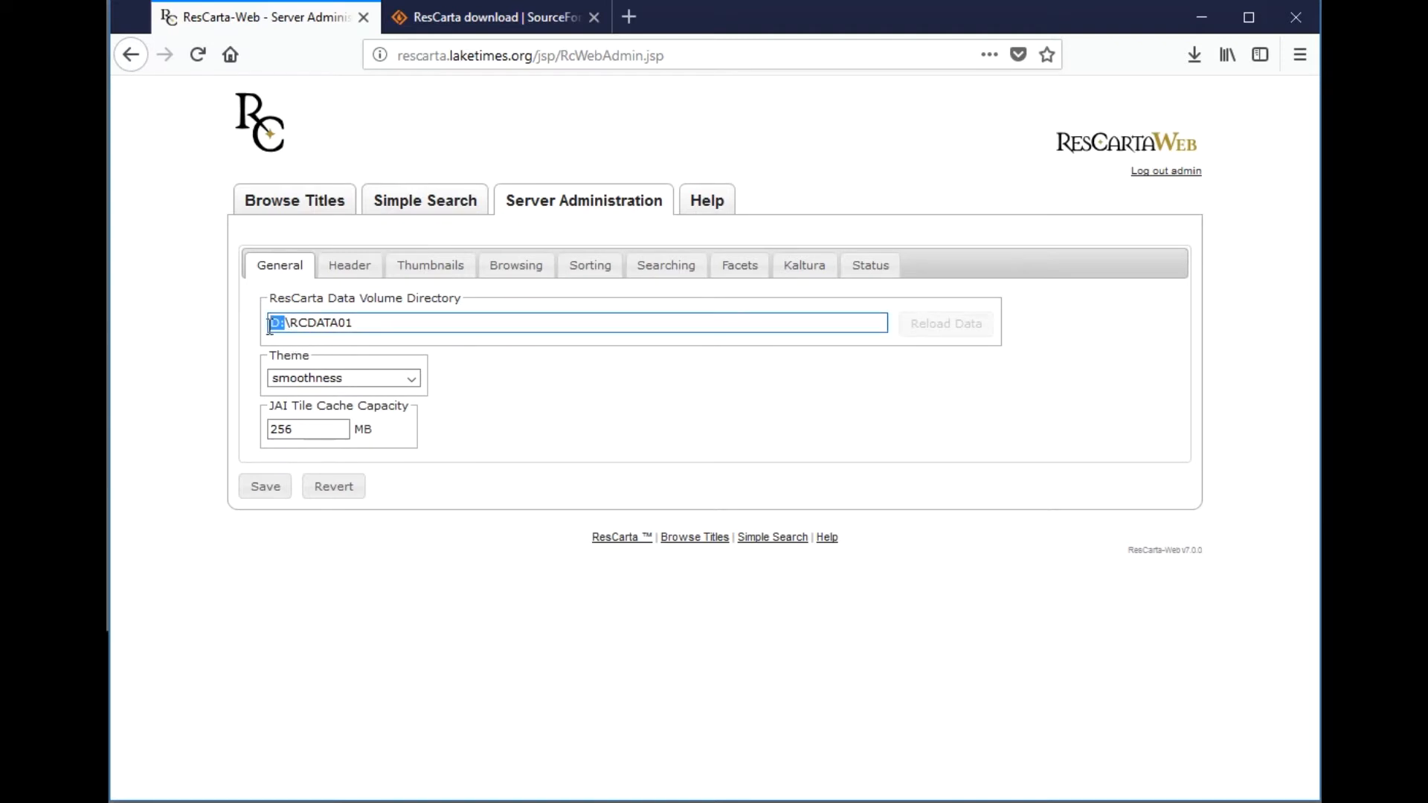
pyautogui.write('\\myserver')
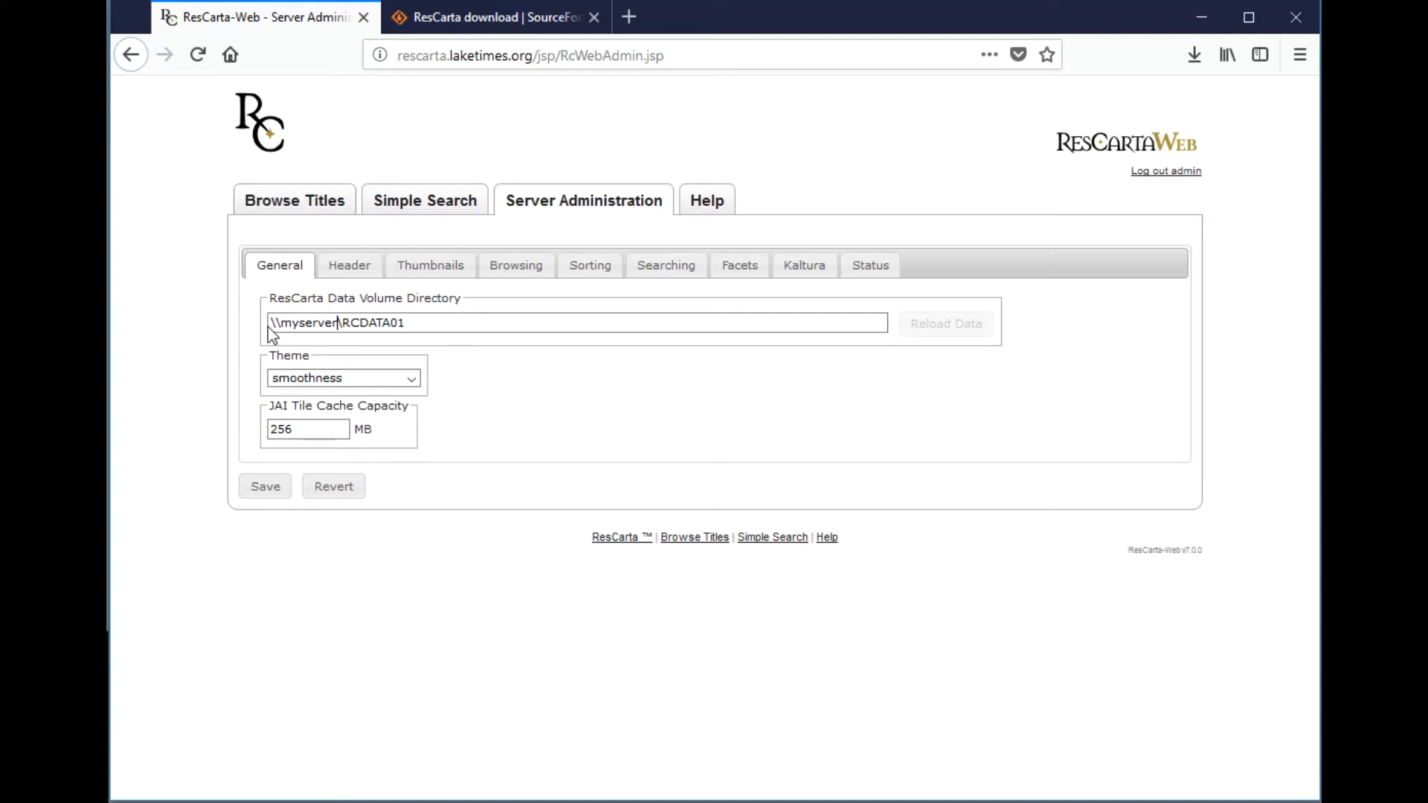
pyautogui.write('\\')
pyautogui.write('share')
pyautogui.press('BackSpace')
pyautogui.press('BackSpace')
pyautogui.press('BackSpace')
pyautogui.press('BackSpace')
pyautogui.press('BackSpace')
pyautogui.press('BackSpace')
pyautogui.press('BackSpace')
pyautogui.press('BackSpace')
pyautogui.press('BackSpace')
pyautogui.press('BackSpace')
pyautogui.press('BackSpace')
pyautogui.press('BackSpace')
pyautogui.press('BackSpace')
pyautogui.press('BackSpace')
pyautogui.press('BackSpace')
pyautogui.press('BackSpace')
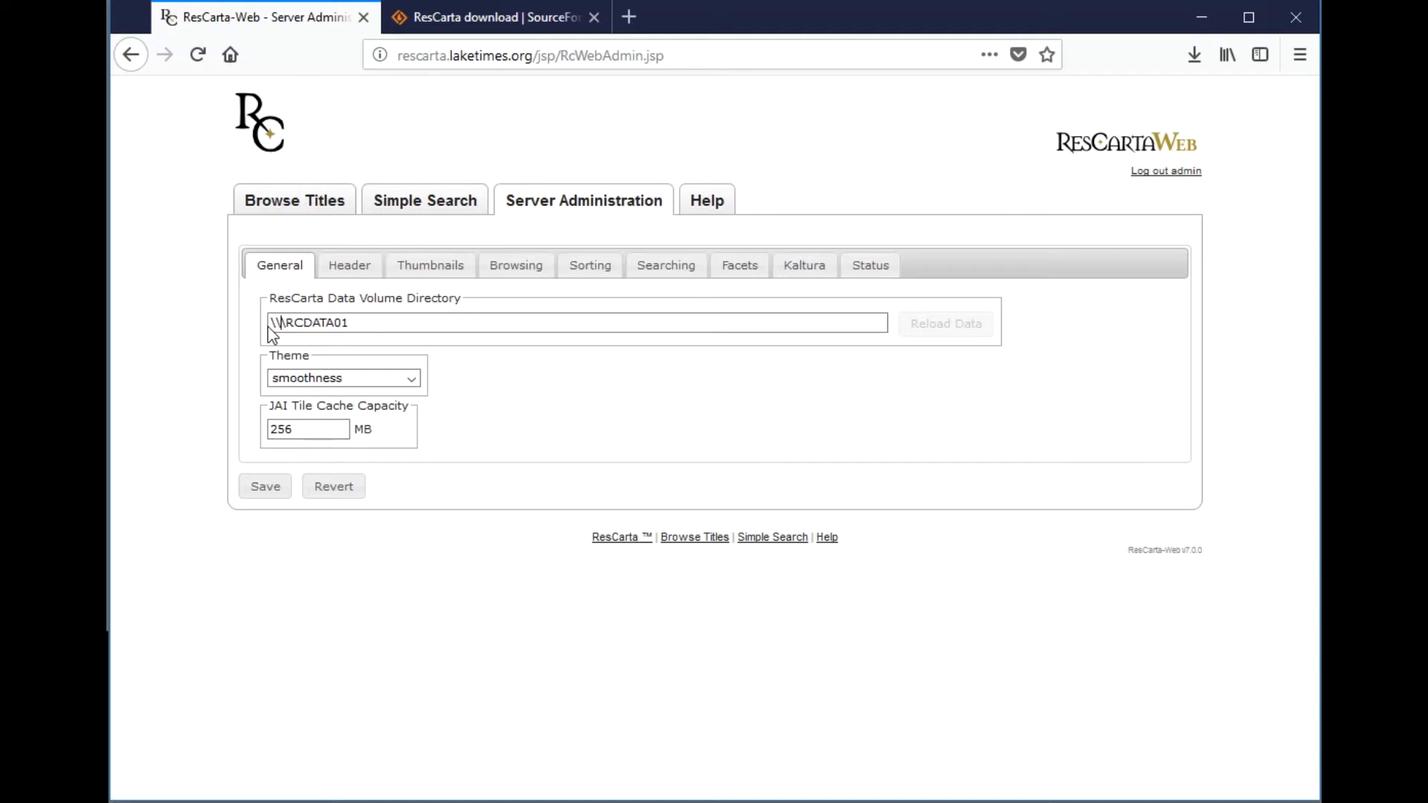
pyautogui.write('C:')
pyautogui.click(272, 489)
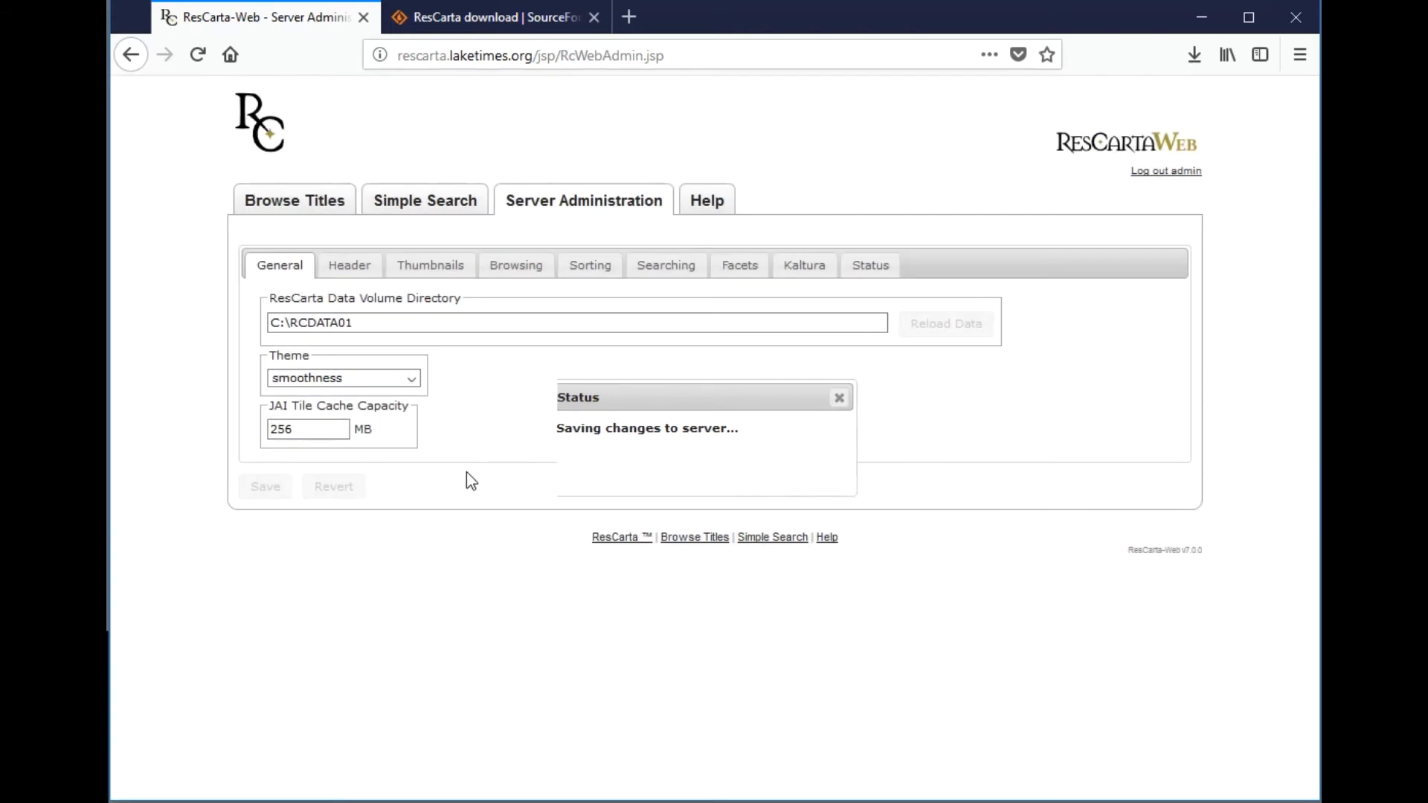
pyautogui.click(359, 273)
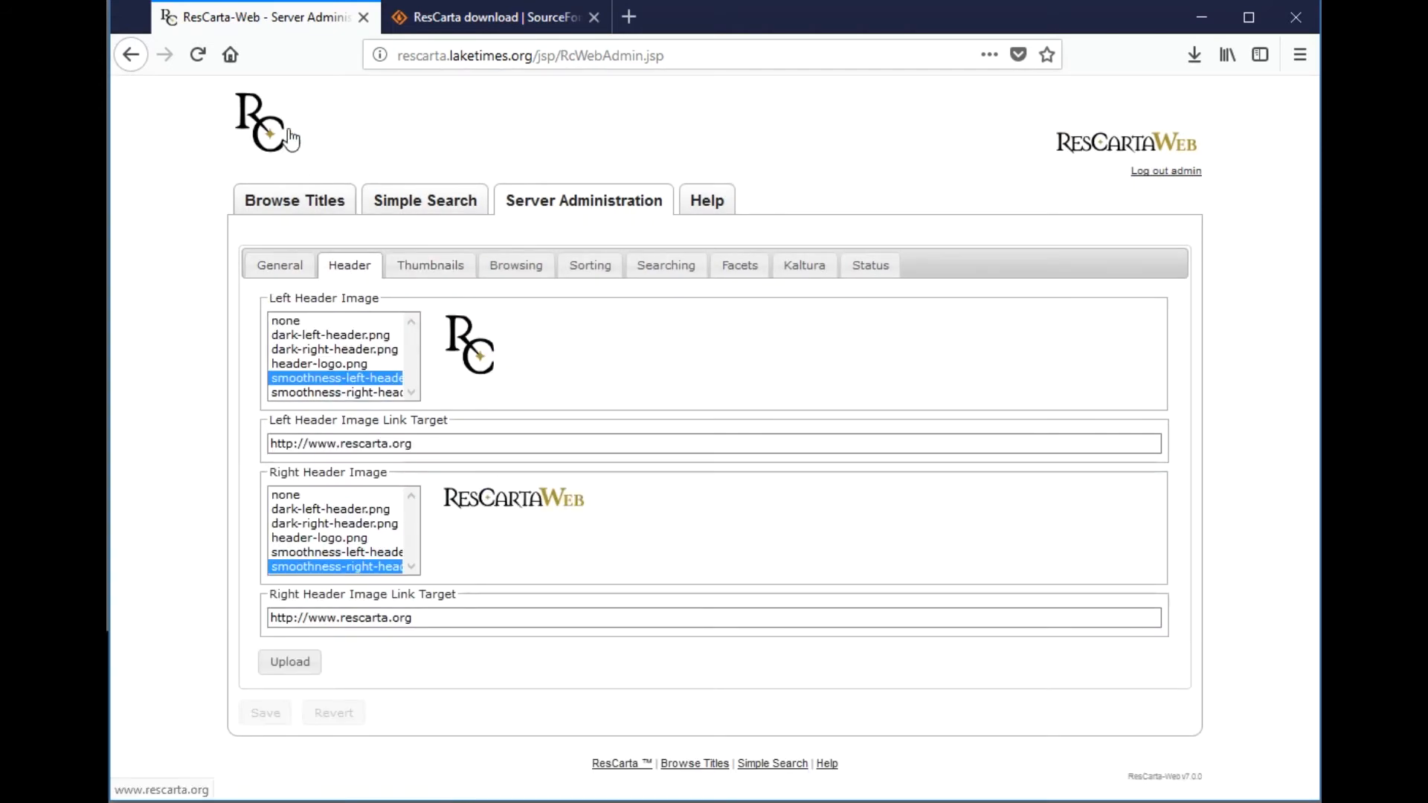
pyautogui.click(331, 365)
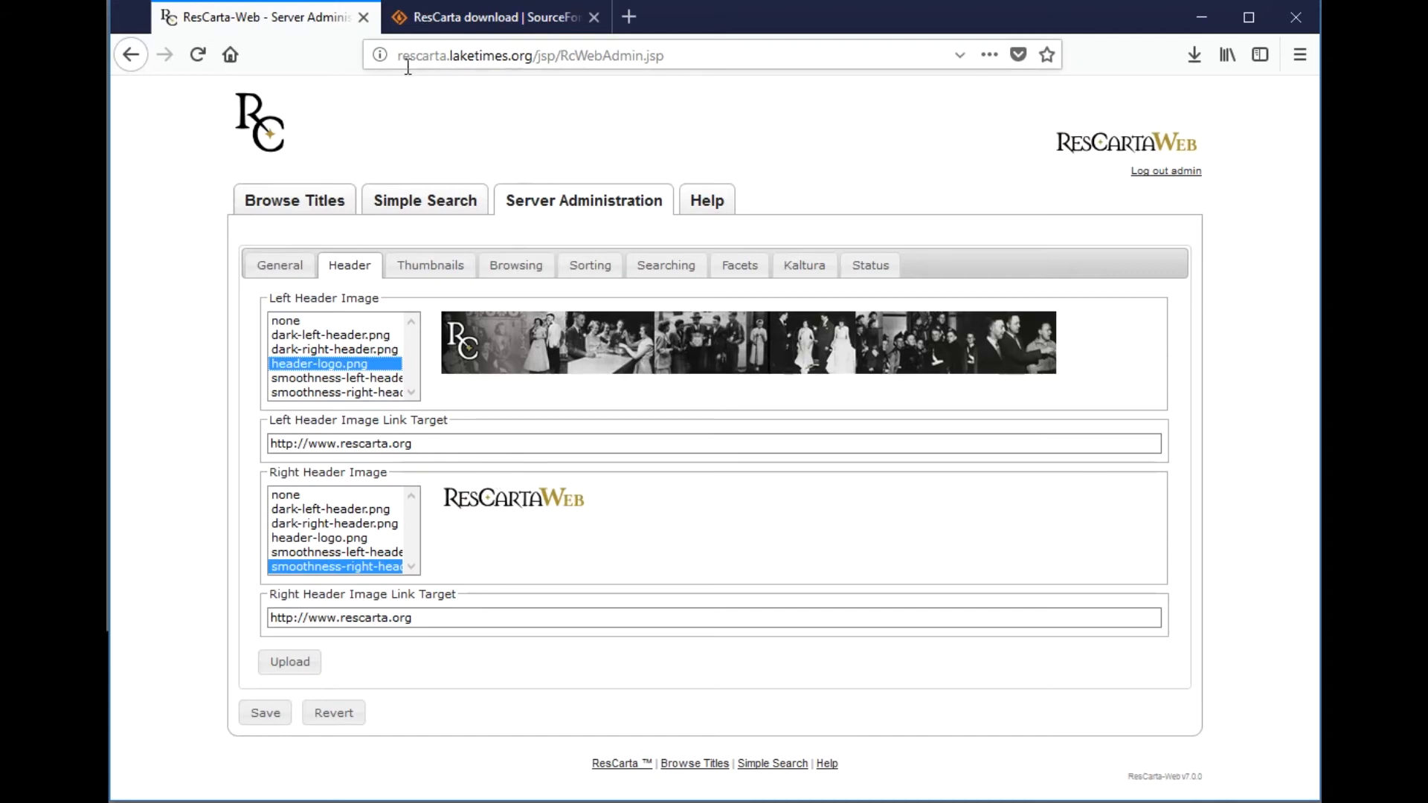
pyautogui.moveTo(534, 56); pyautogui.dragTo(379, 52)
pyautogui.hotkey('ctrl', 'c')
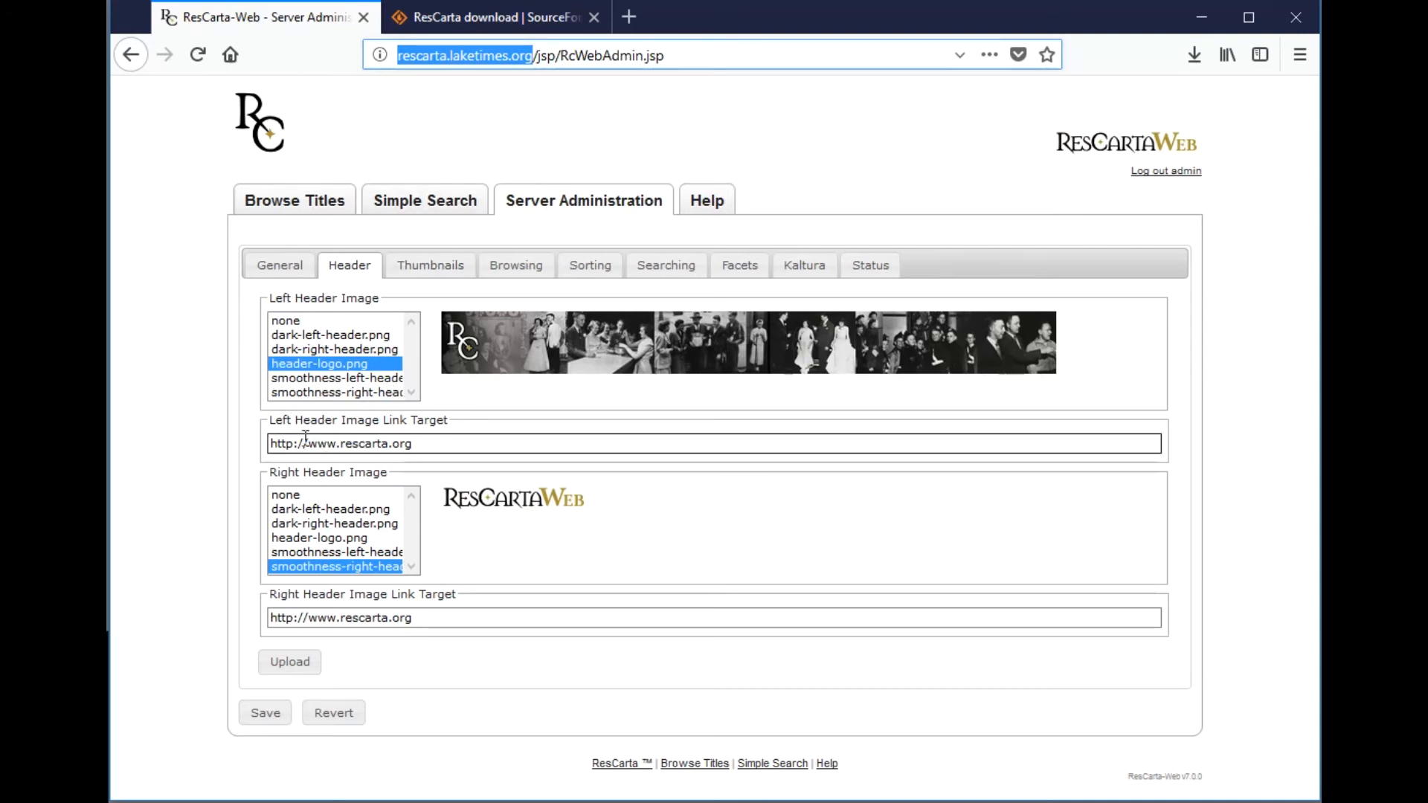
pyautogui.moveTo(309, 445); pyautogui.dragTo(230, 417)
pyautogui.hotkey('ctrl', 'v')
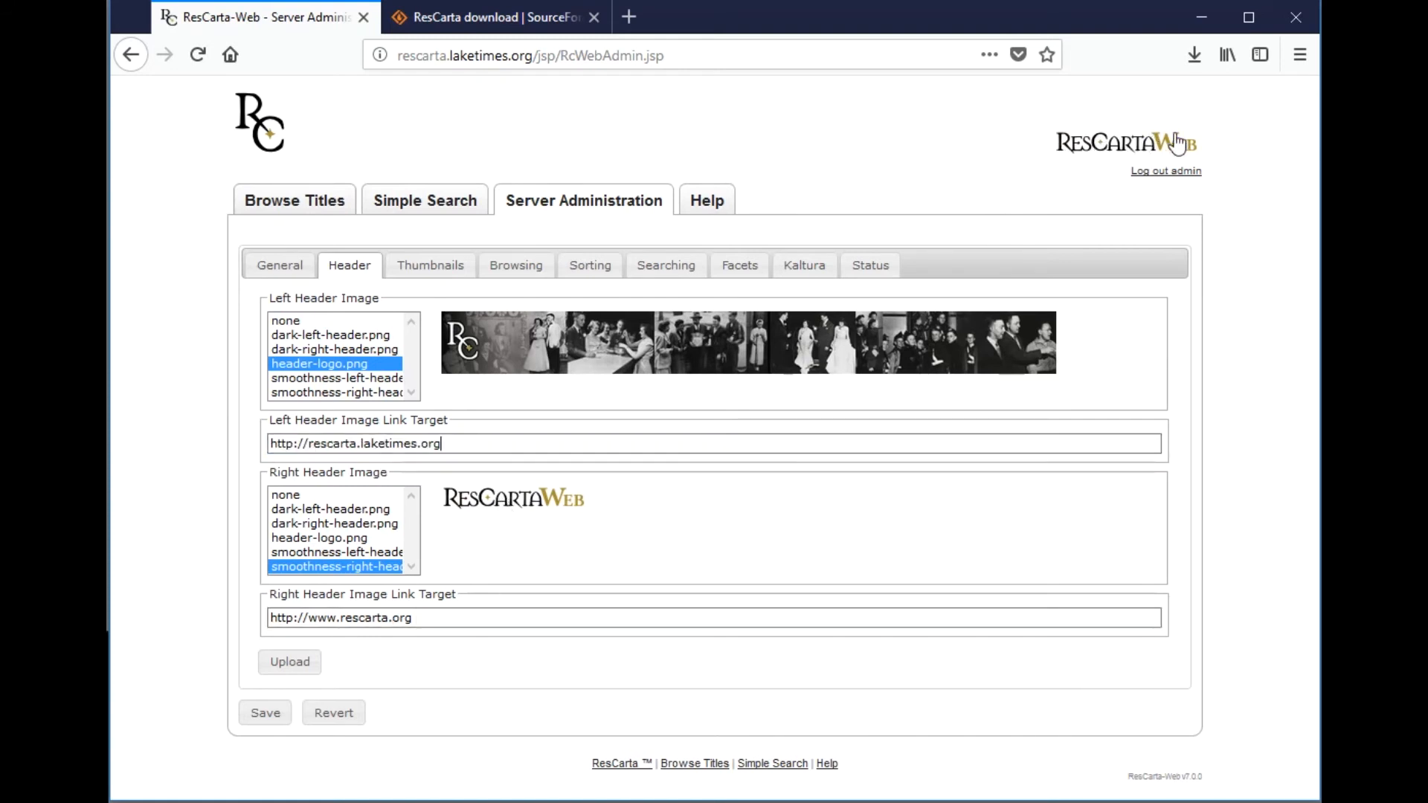
pyautogui.click(705, 444)
# - Save the header settings to the server and return to the General settings
pyautogui.click(277, 714)
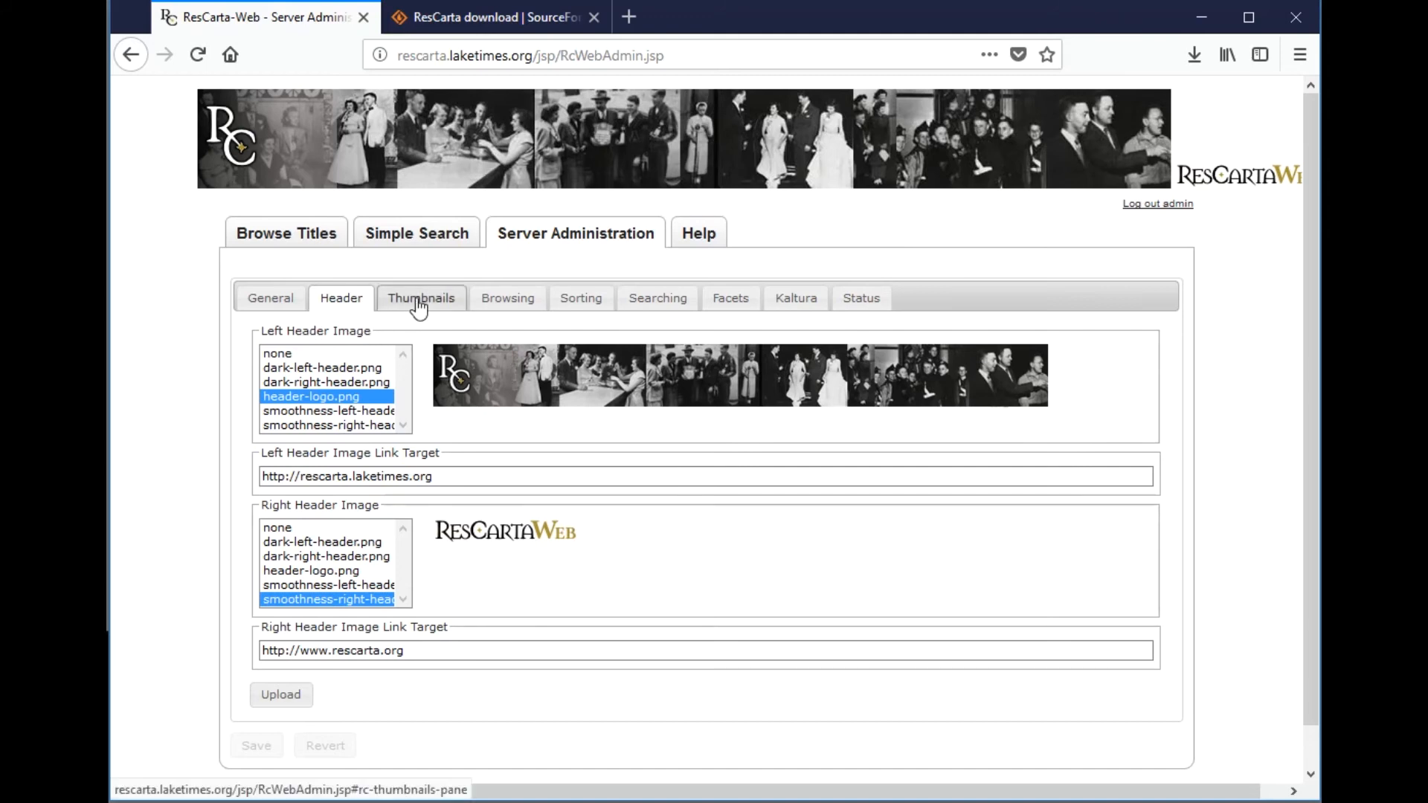
pyautogui.click(333, 477)
pyautogui.click(273, 297)
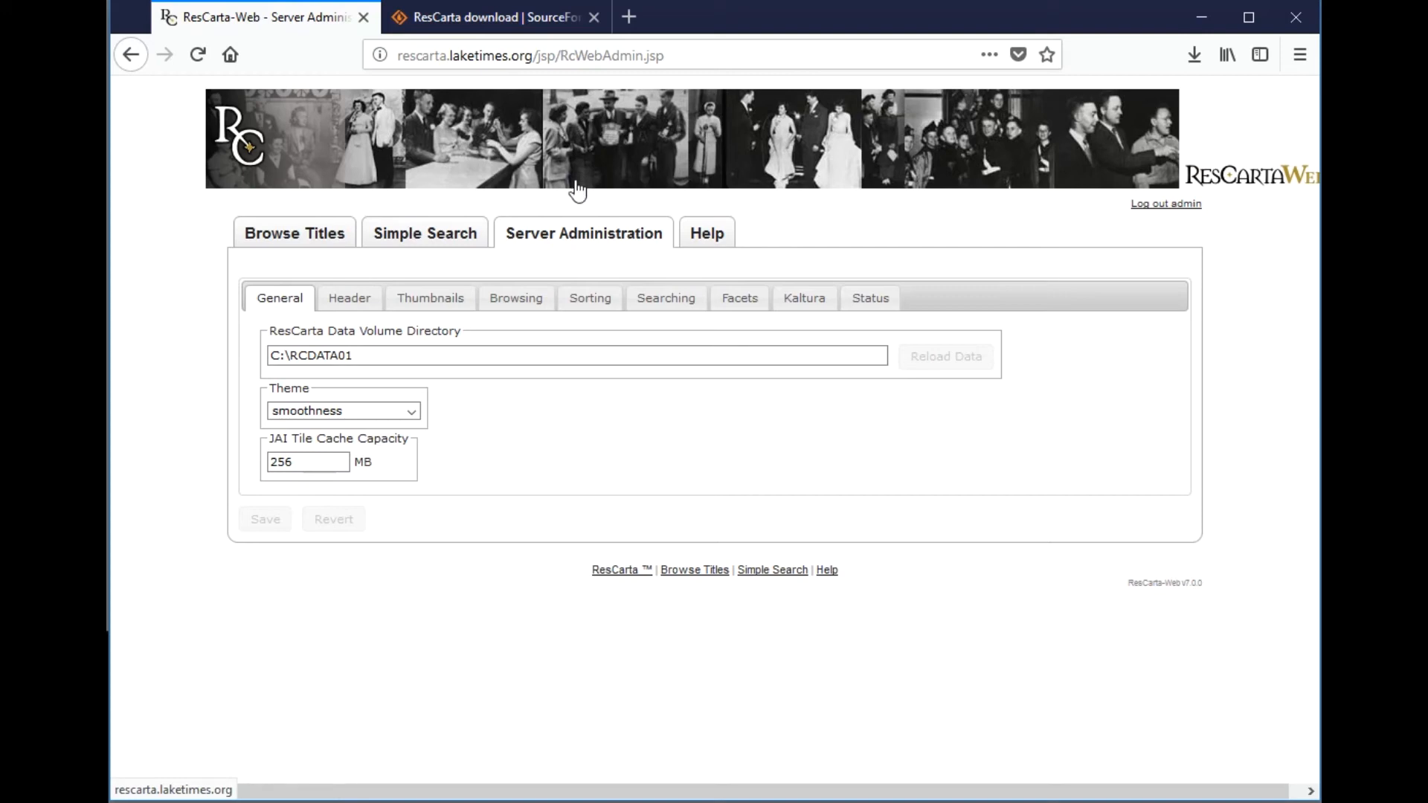
# - Browse Collections from Simple Search and scroll through all ten, Artifacts to Postcards
pyautogui.click(449, 245)
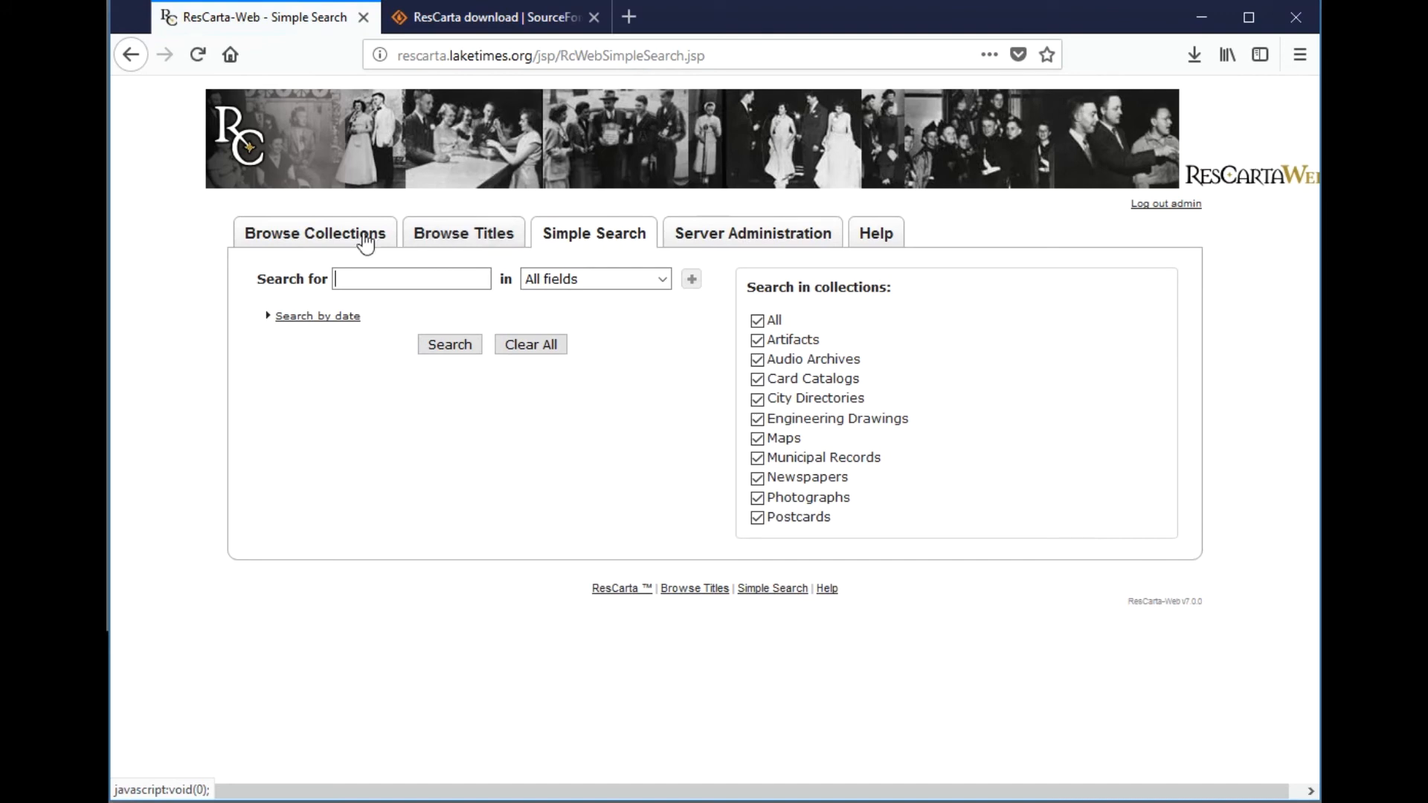
pyautogui.click(352, 238)
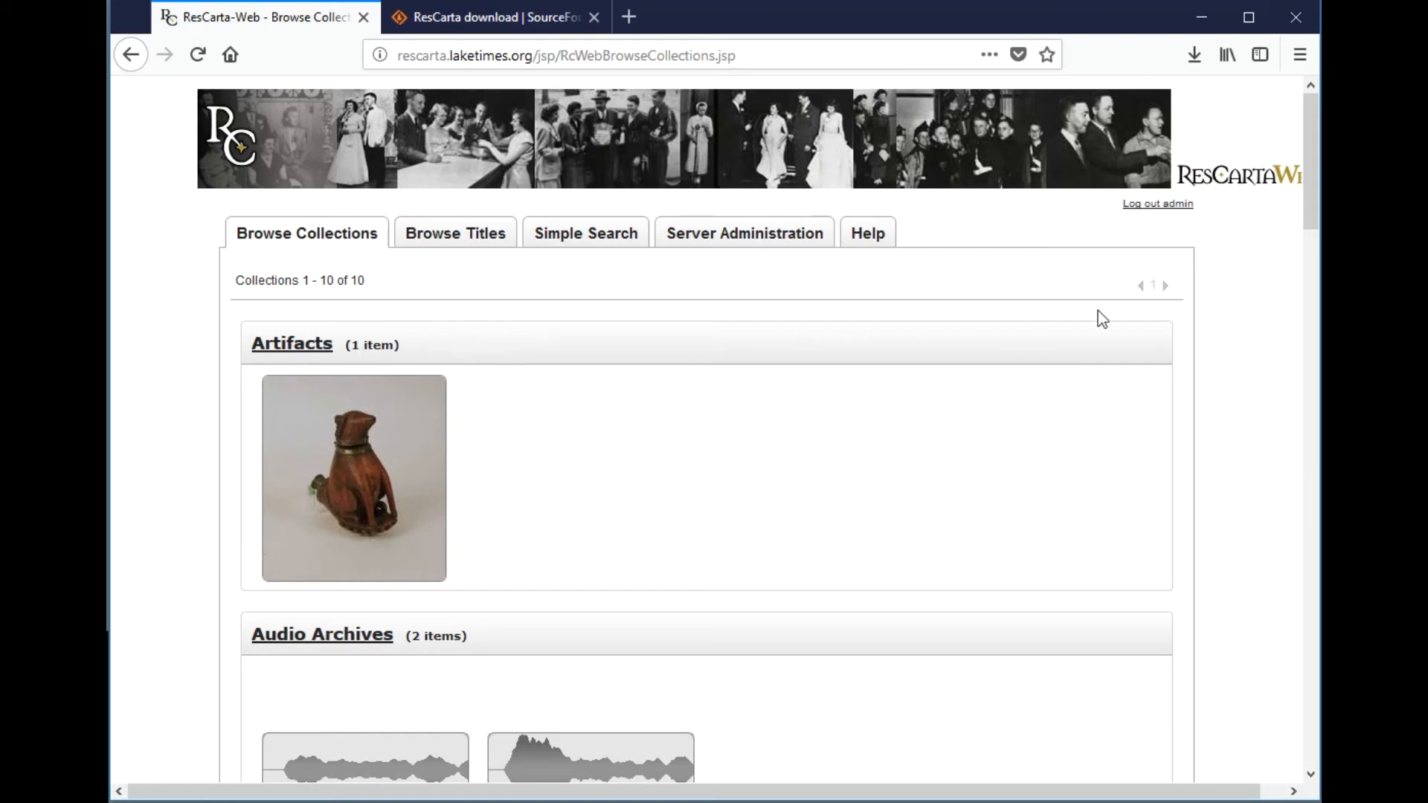
pyautogui.scroll(-20, 1279, 408)
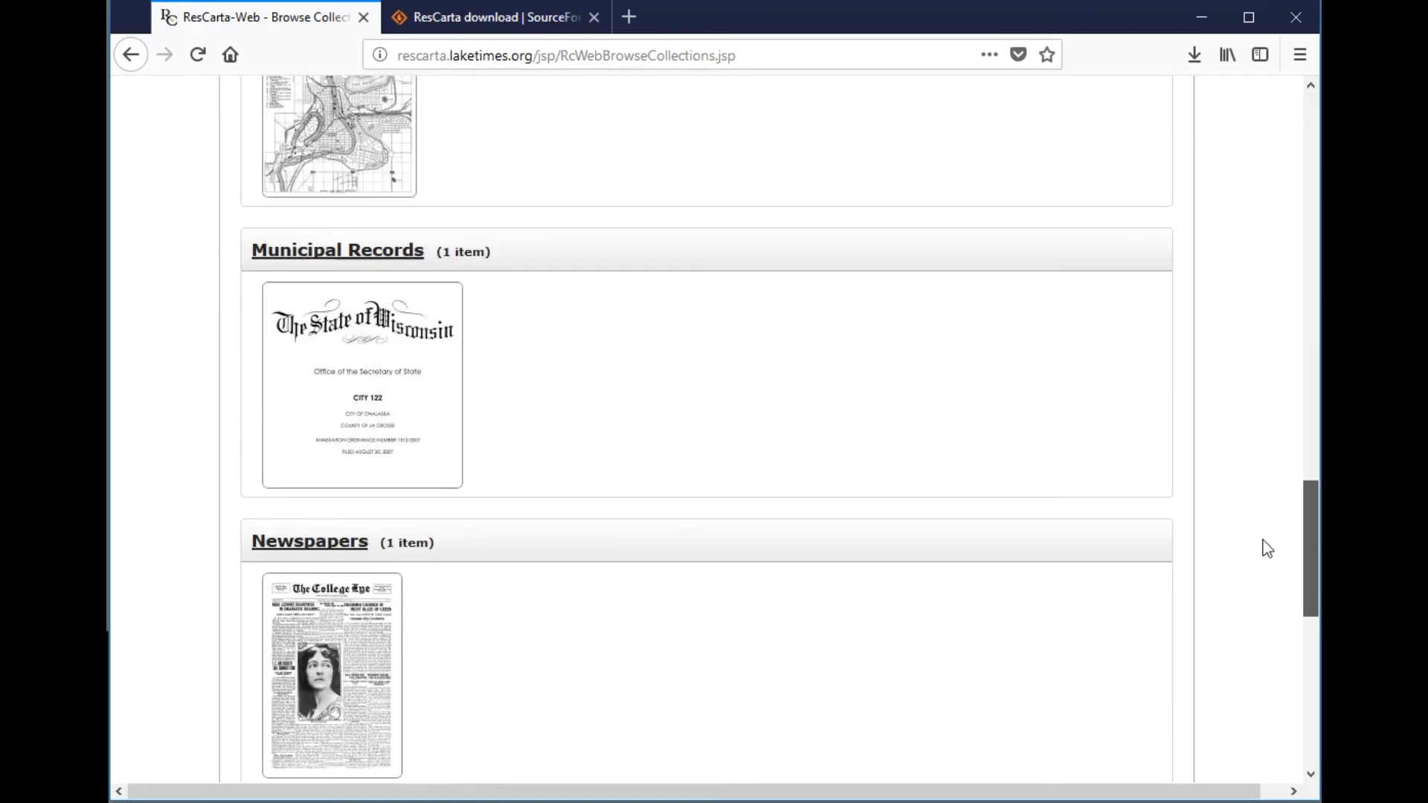
pyautogui.scroll(-5, 1271, 641)
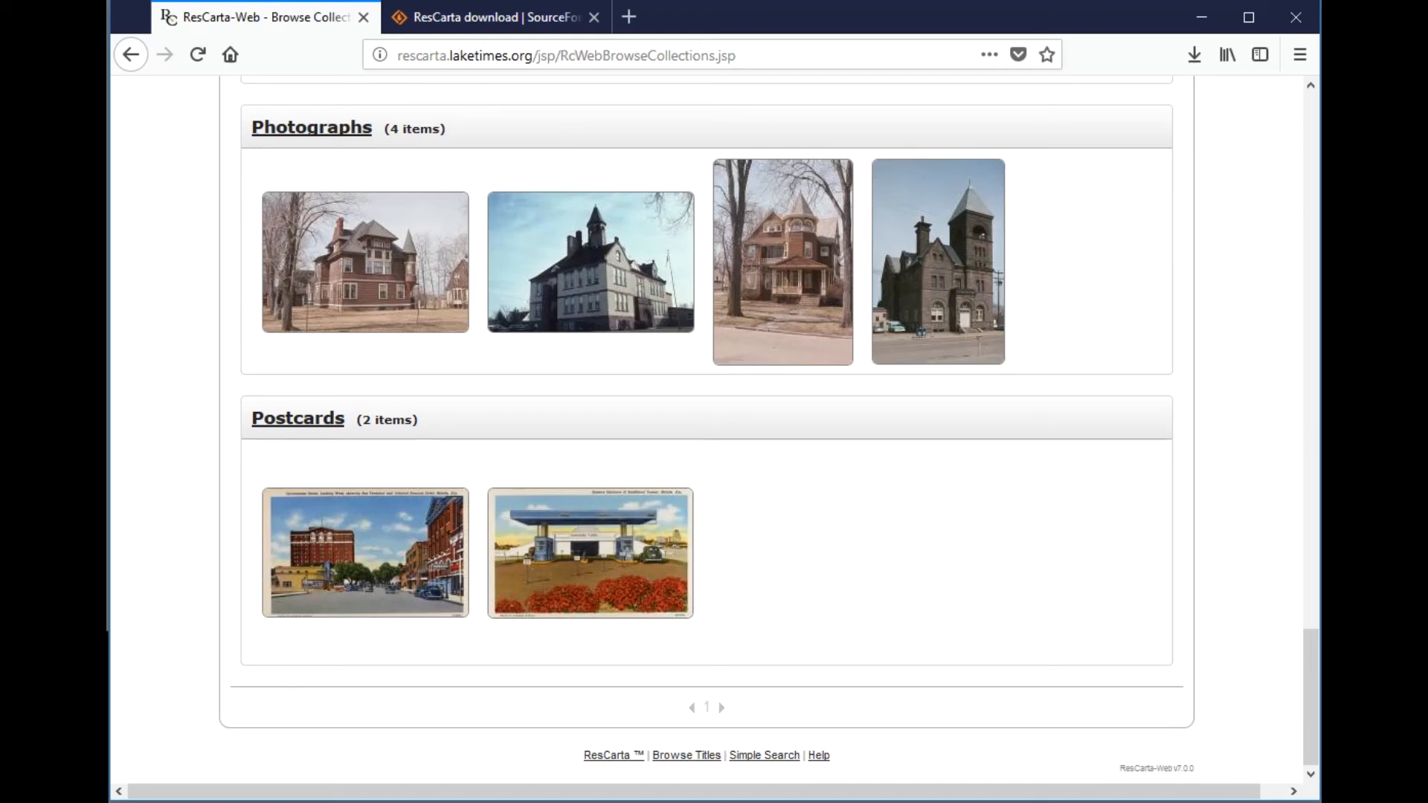
pyautogui.moveTo(1311, 664); pyautogui.dragTo(1310, 119)
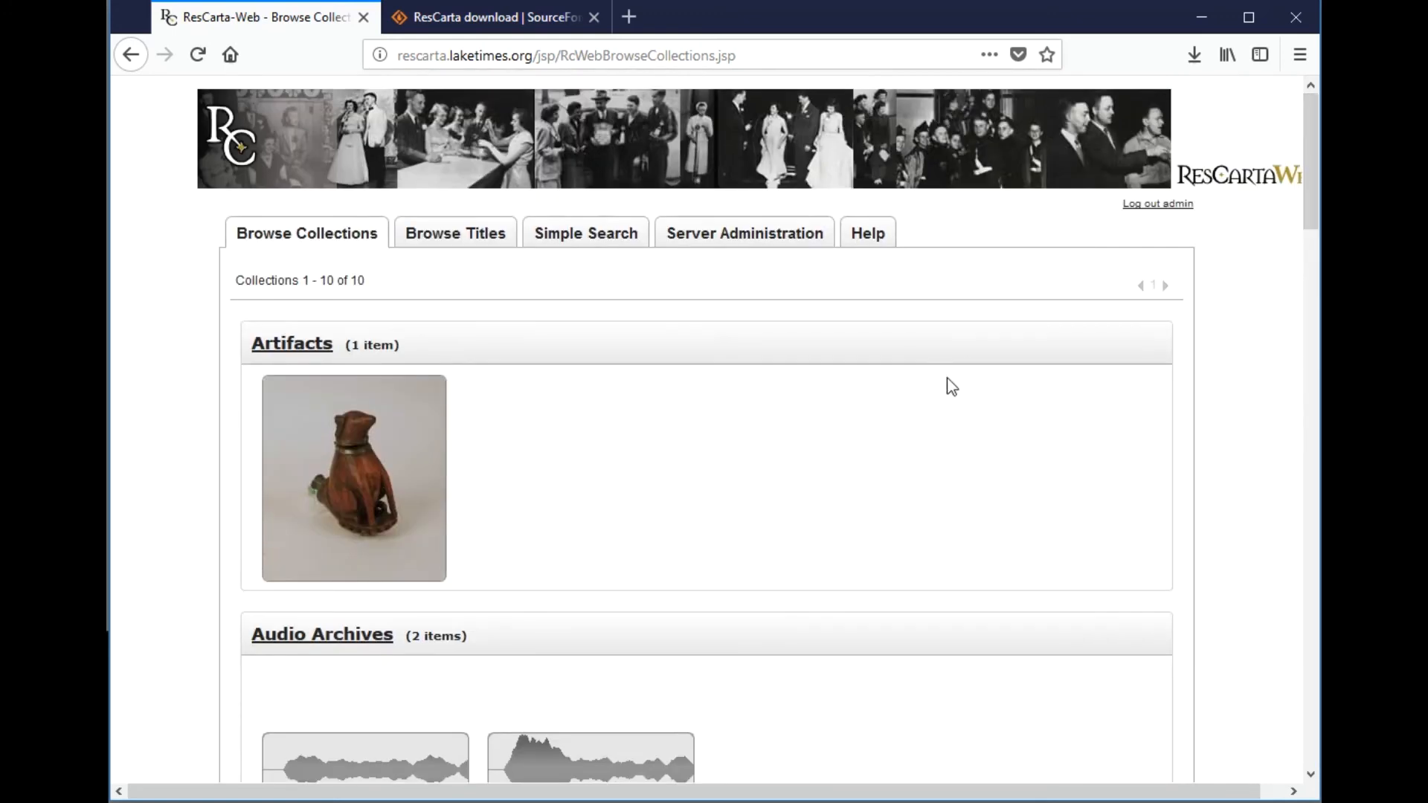